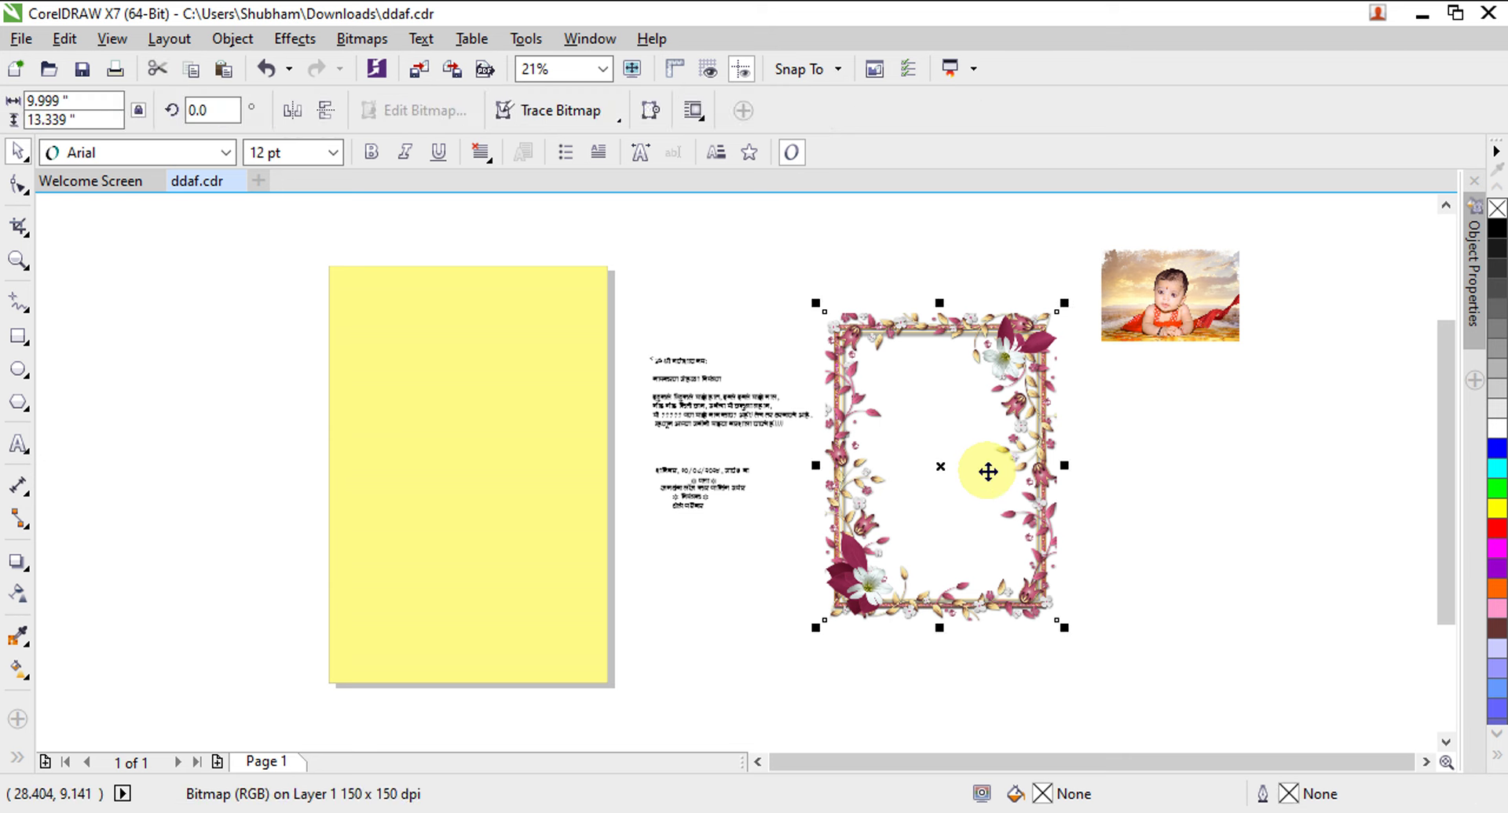
Move the floral frame onto the yellow page and enlarge it proportionally to the page's 12 in width.
drag(1013, 459, 503, 515)
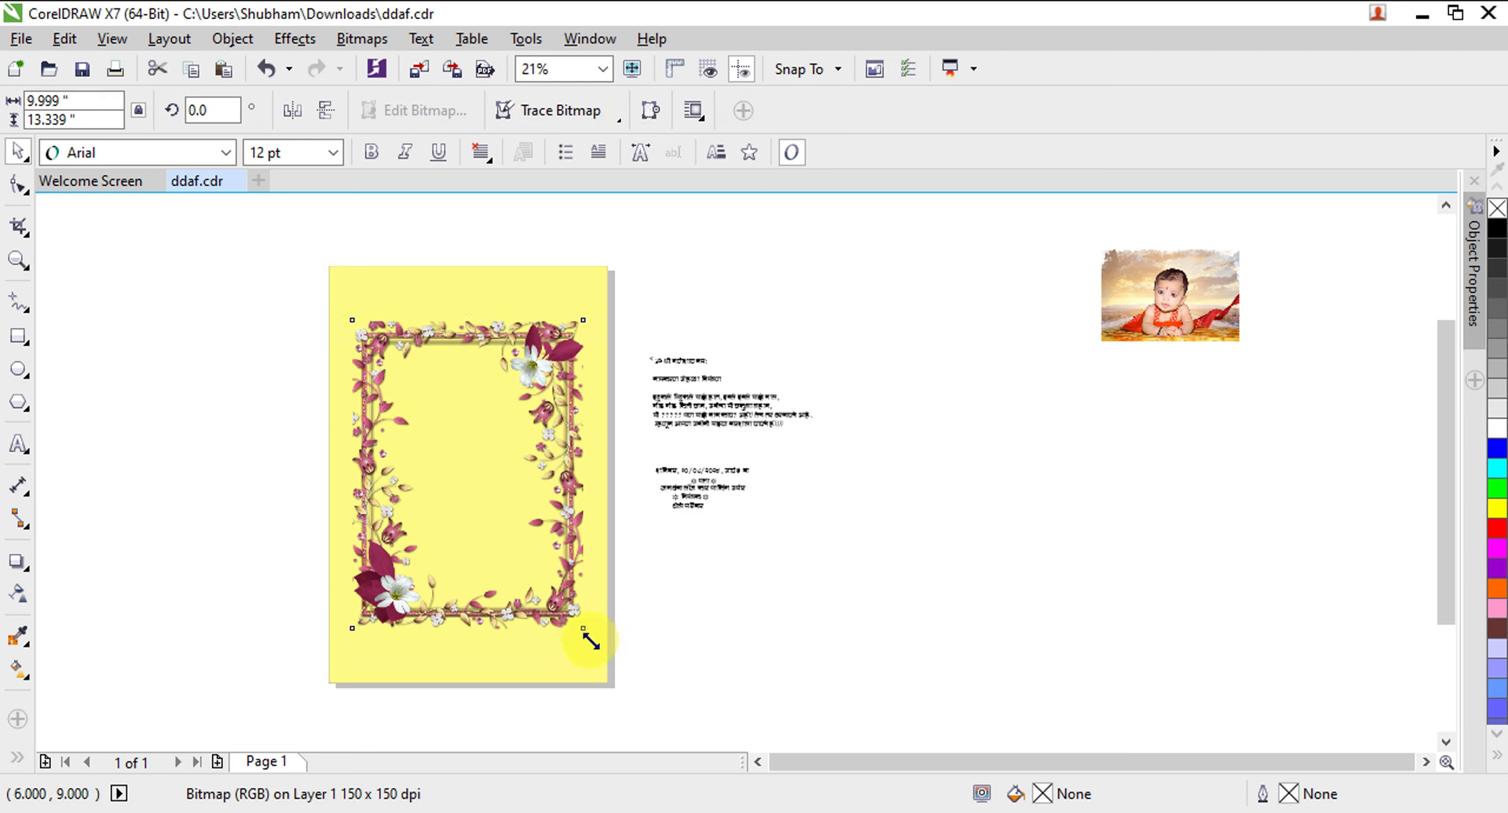
drag(590, 642, 615, 693)
click(667, 683)
Stretch the floral frame vertically to 18 in so that it covers the page's full height.
scroll(460, 408, down, 2)
key(F2)
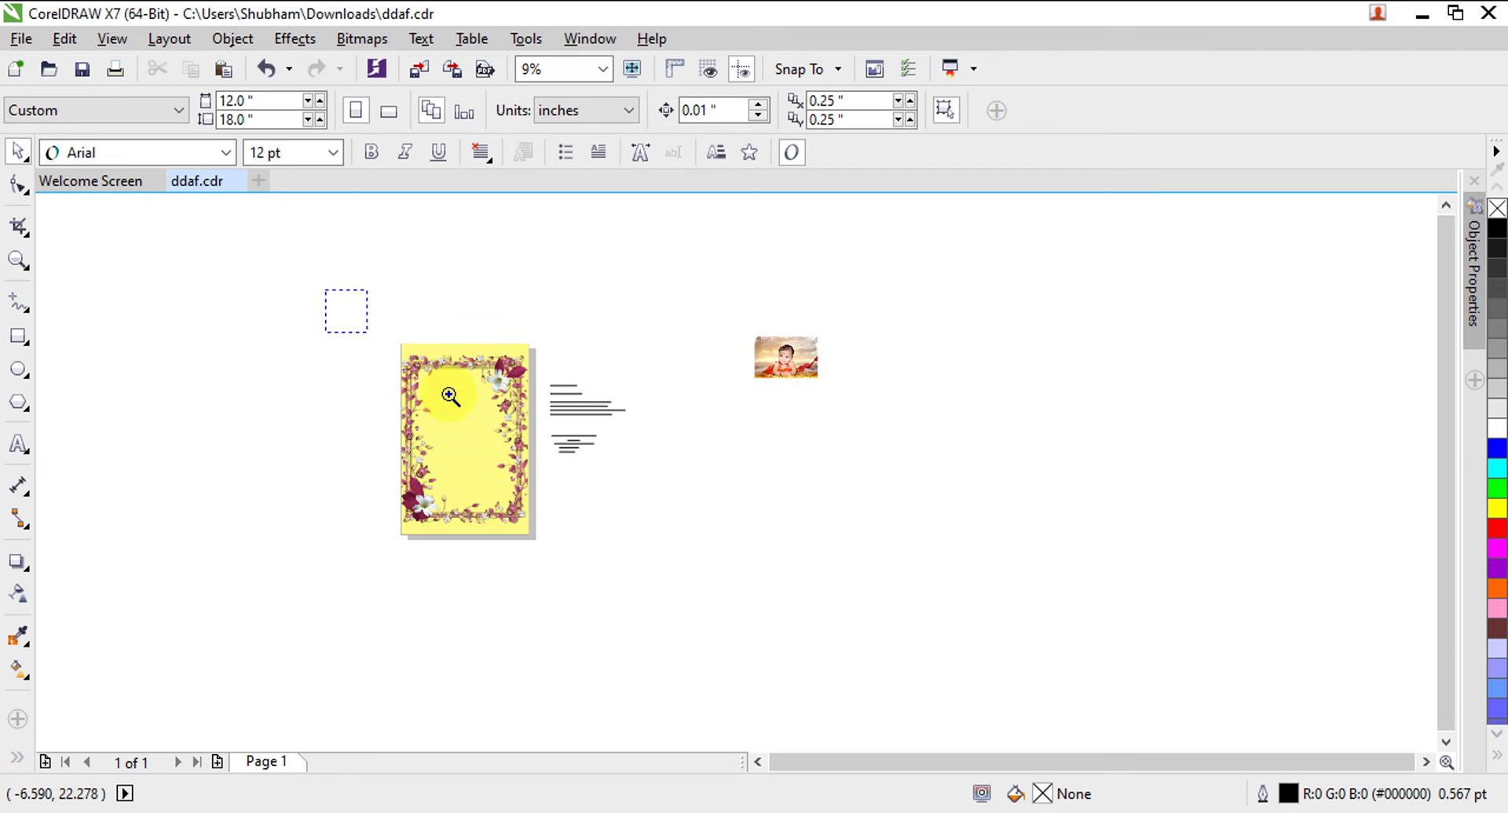
click(563, 520)
drag(461, 265, 892, 710)
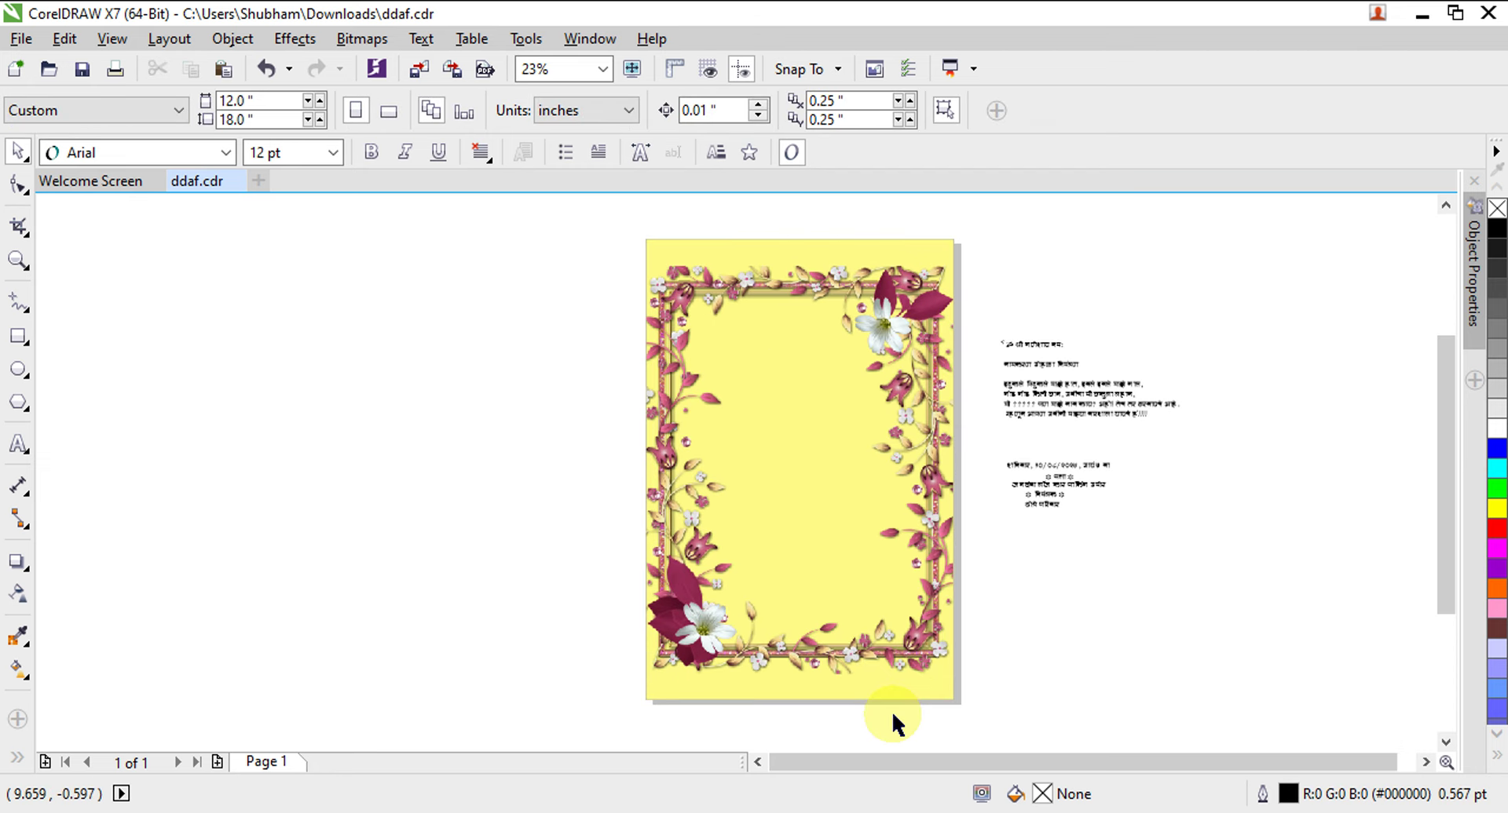
click(809, 680)
drag(800, 680, 803, 702)
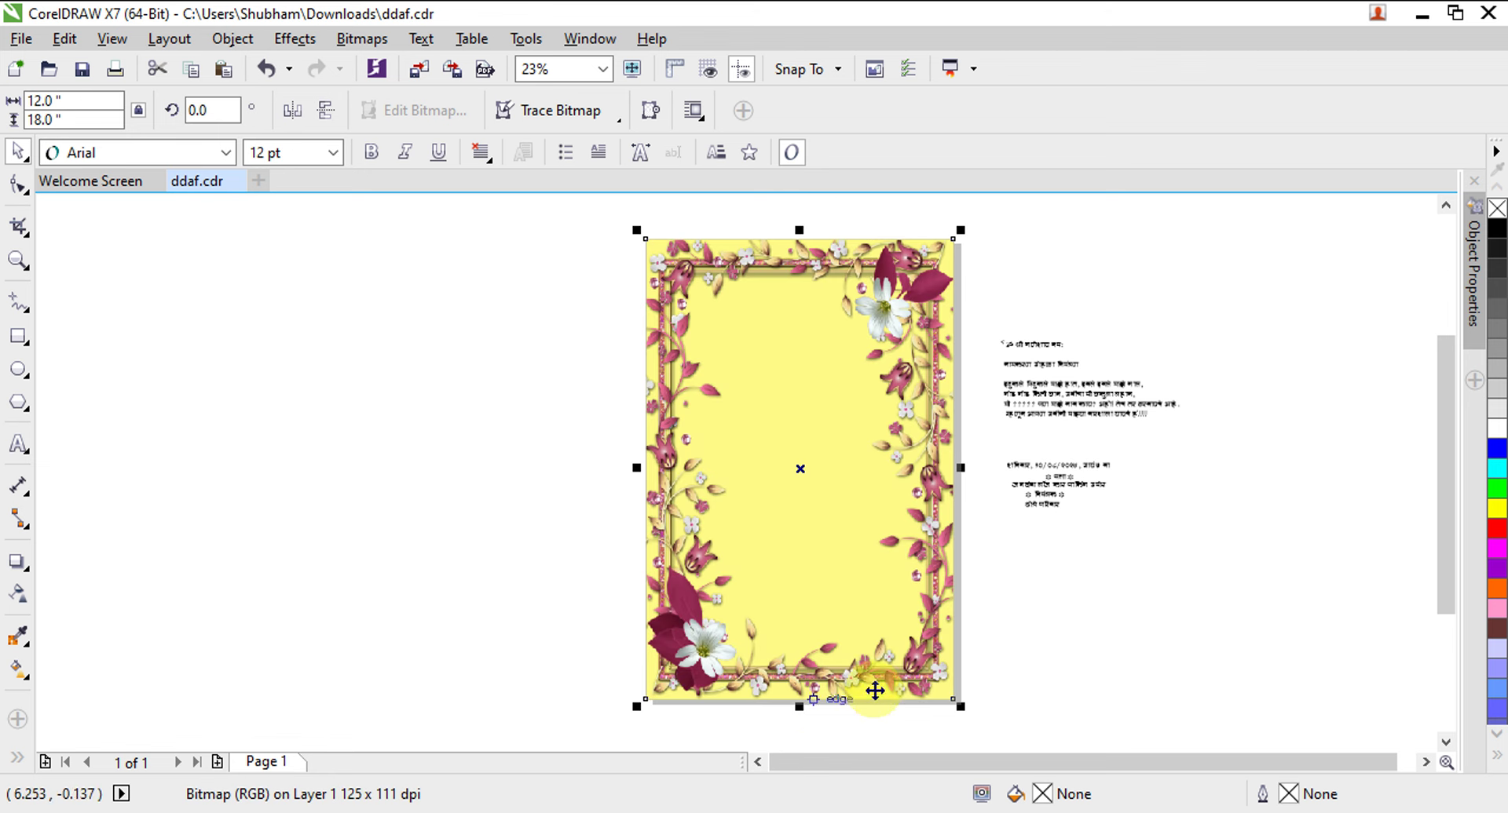
click(1058, 661)
Move the floral frame off the page and PowerClip it inside the yellow rectangle.
key(z)
drag(614, 226, 1064, 723)
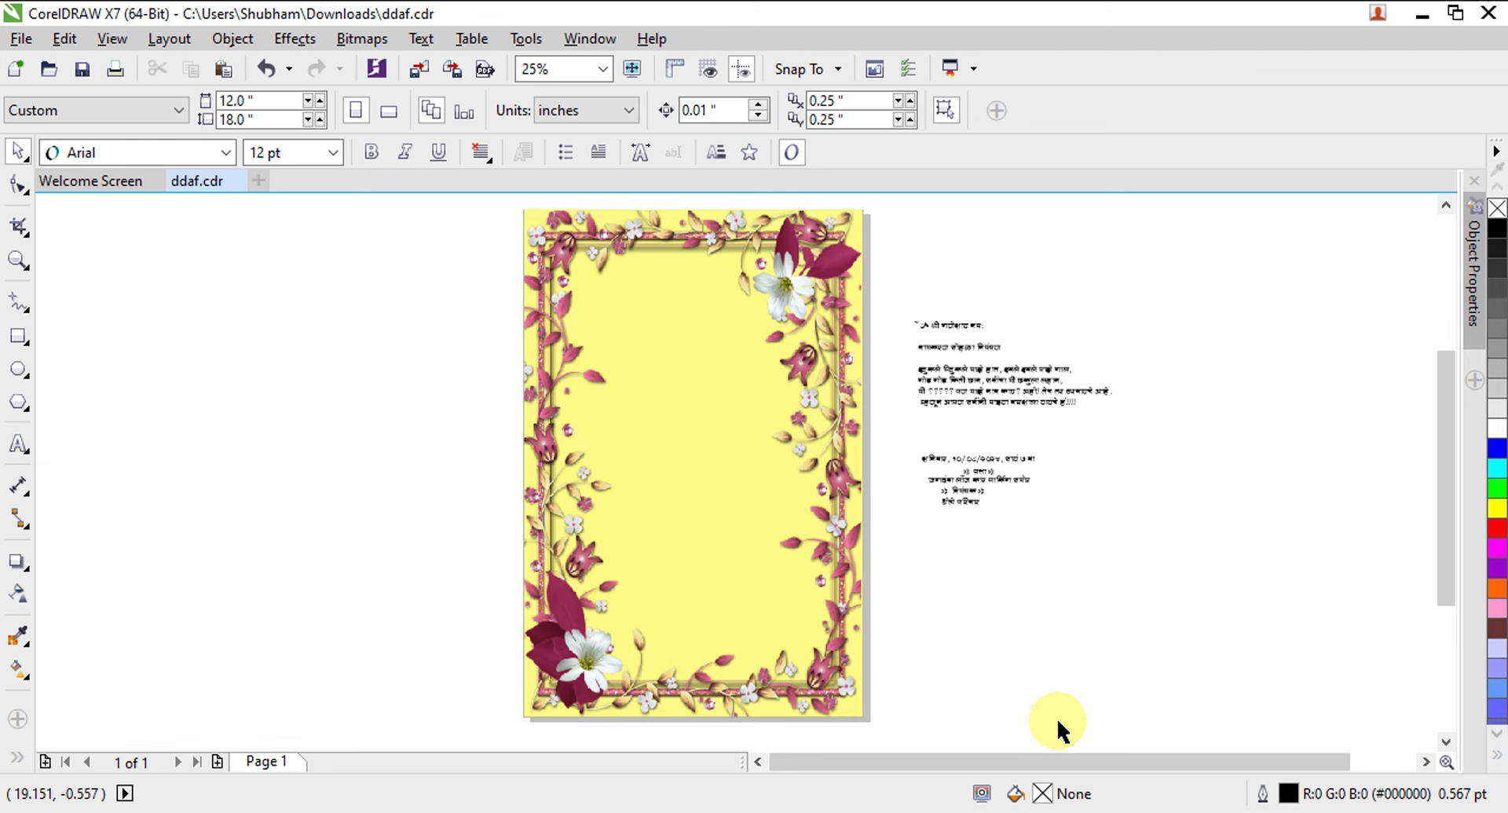
drag(835, 491, 377, 430)
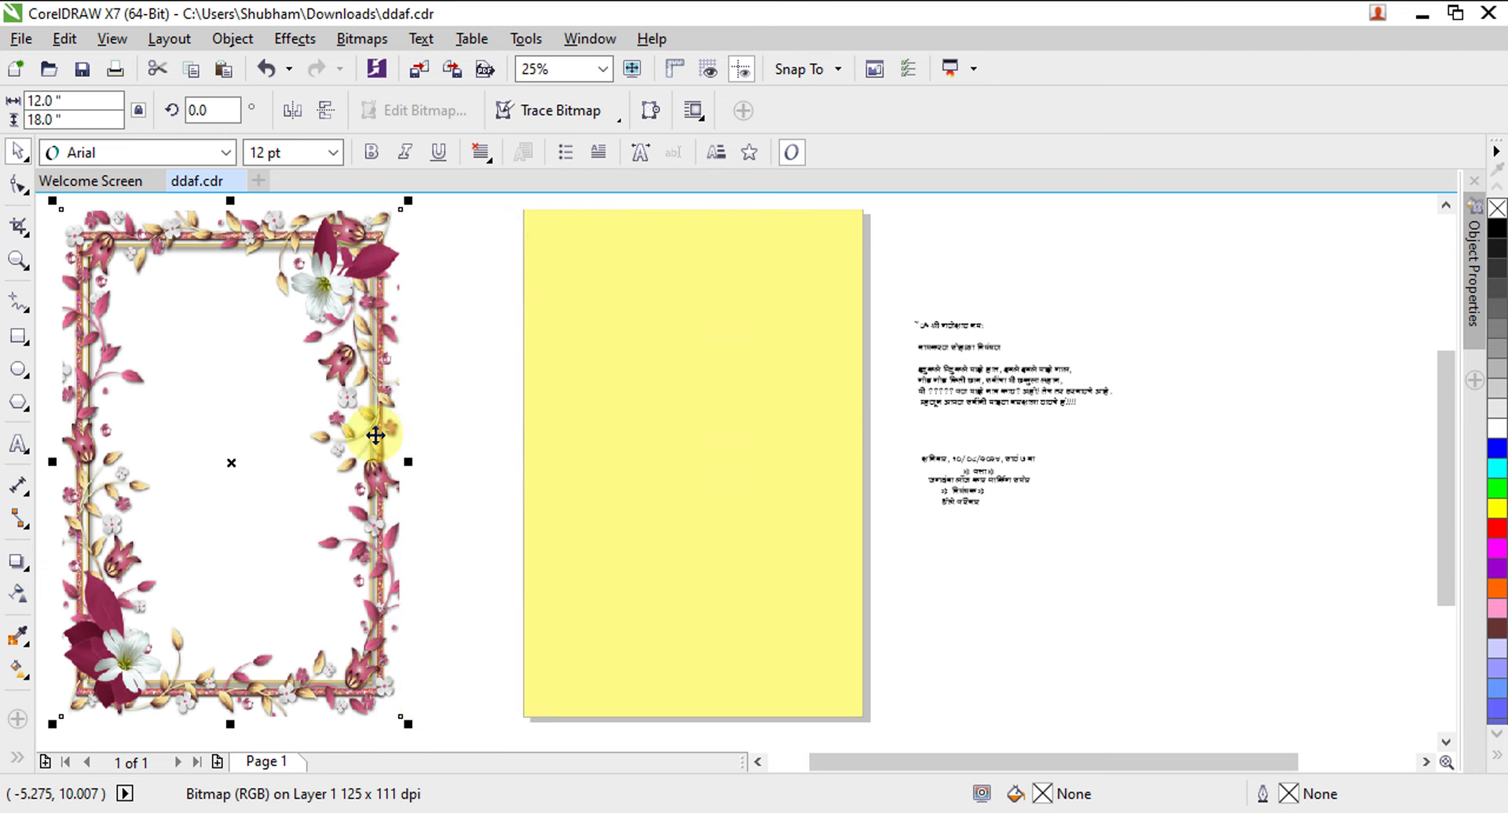
right_click(377, 430)
click(501, 196)
click(760, 432)
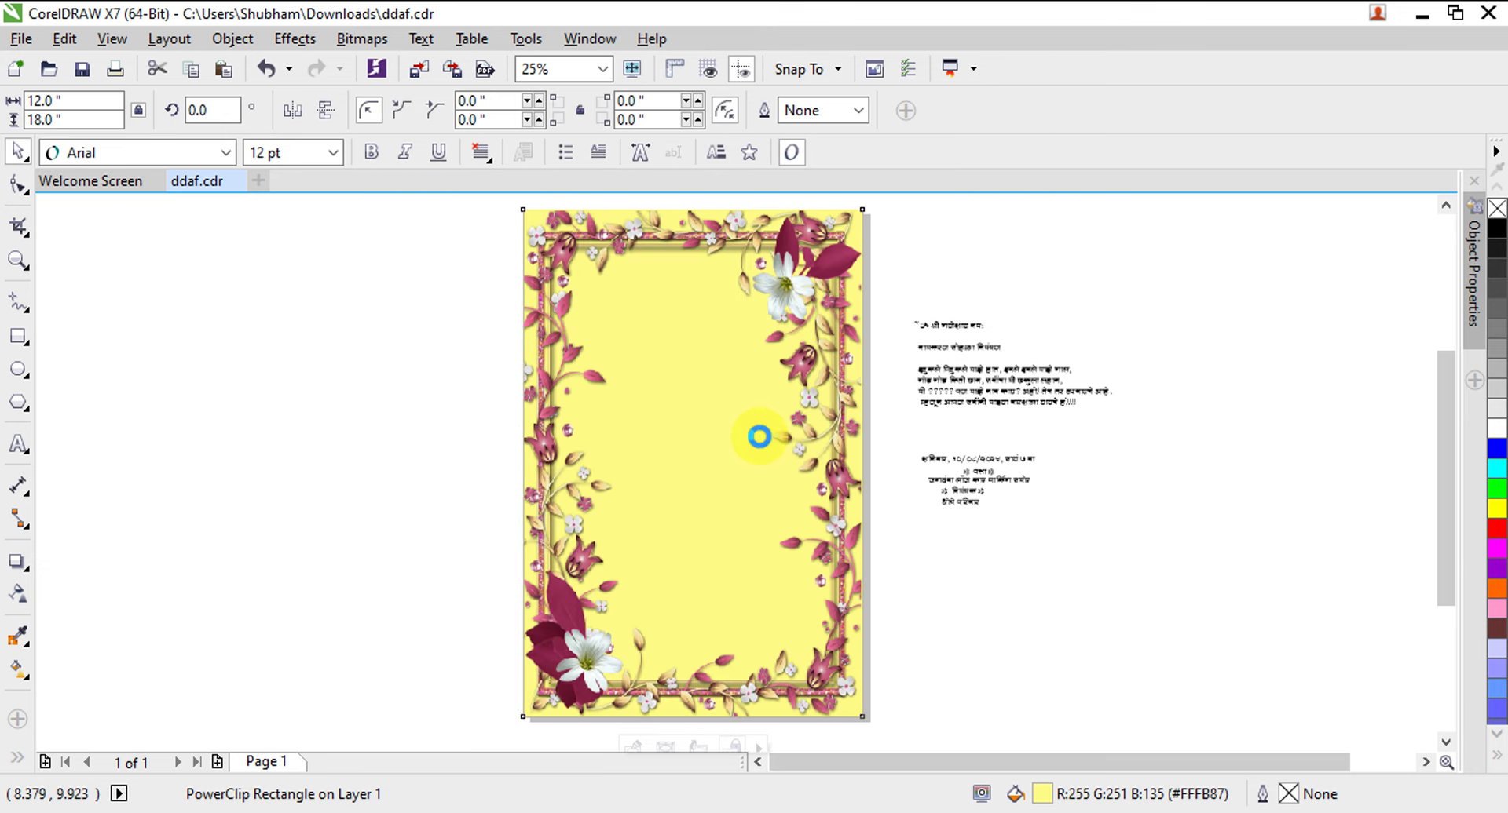
Edit the PowerClip contents, enlarge the floral frame to about 13.7 by 22.9 in, and finish editing.
double_click(761, 438)
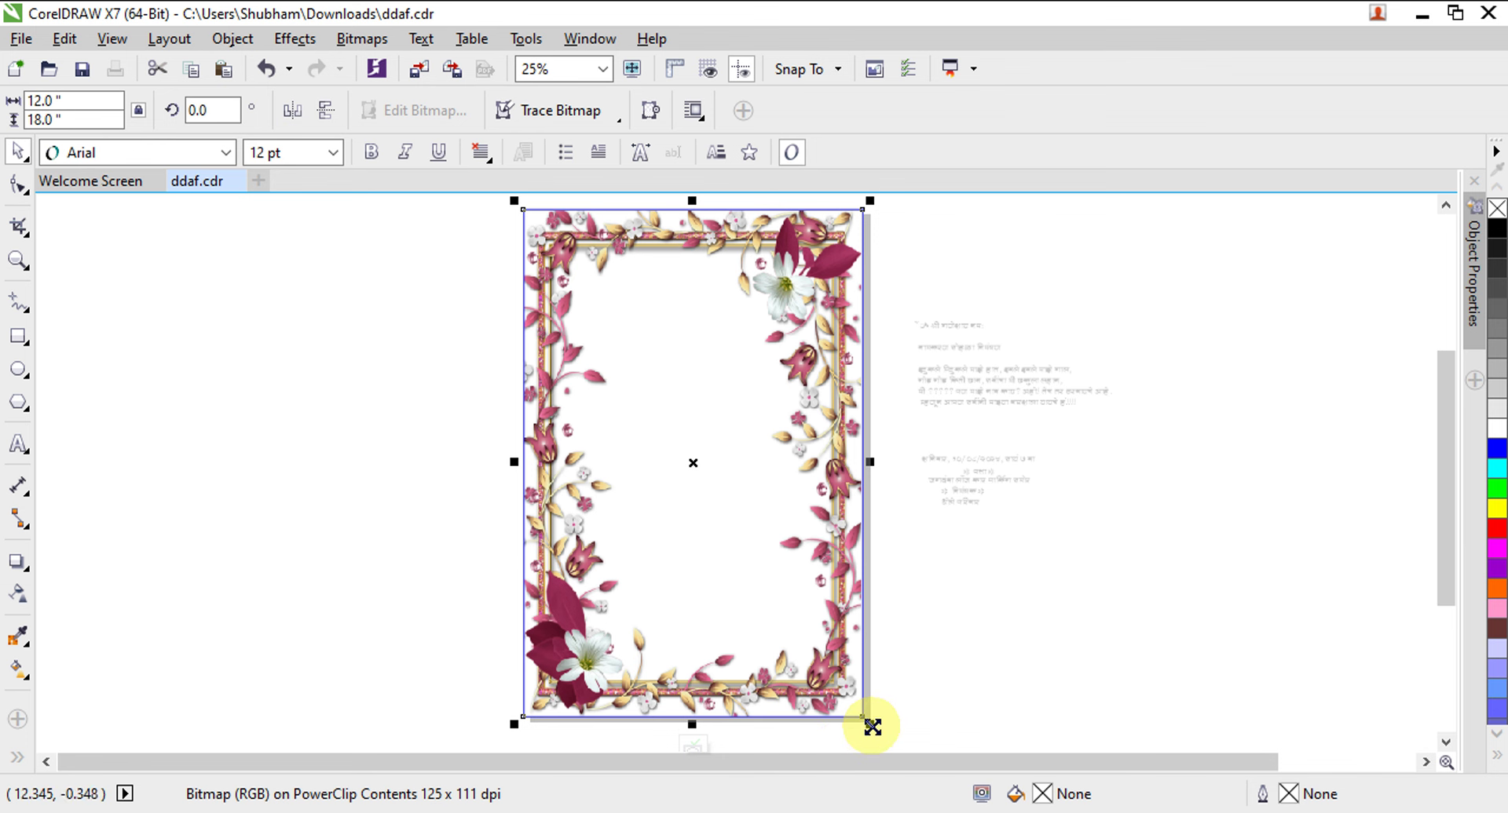
mouse_move(877, 730)
mouse_down()
mouse_move(881, 744)
mouse_move(879, 707)
mouse_move(893, 720)
mouse_up()
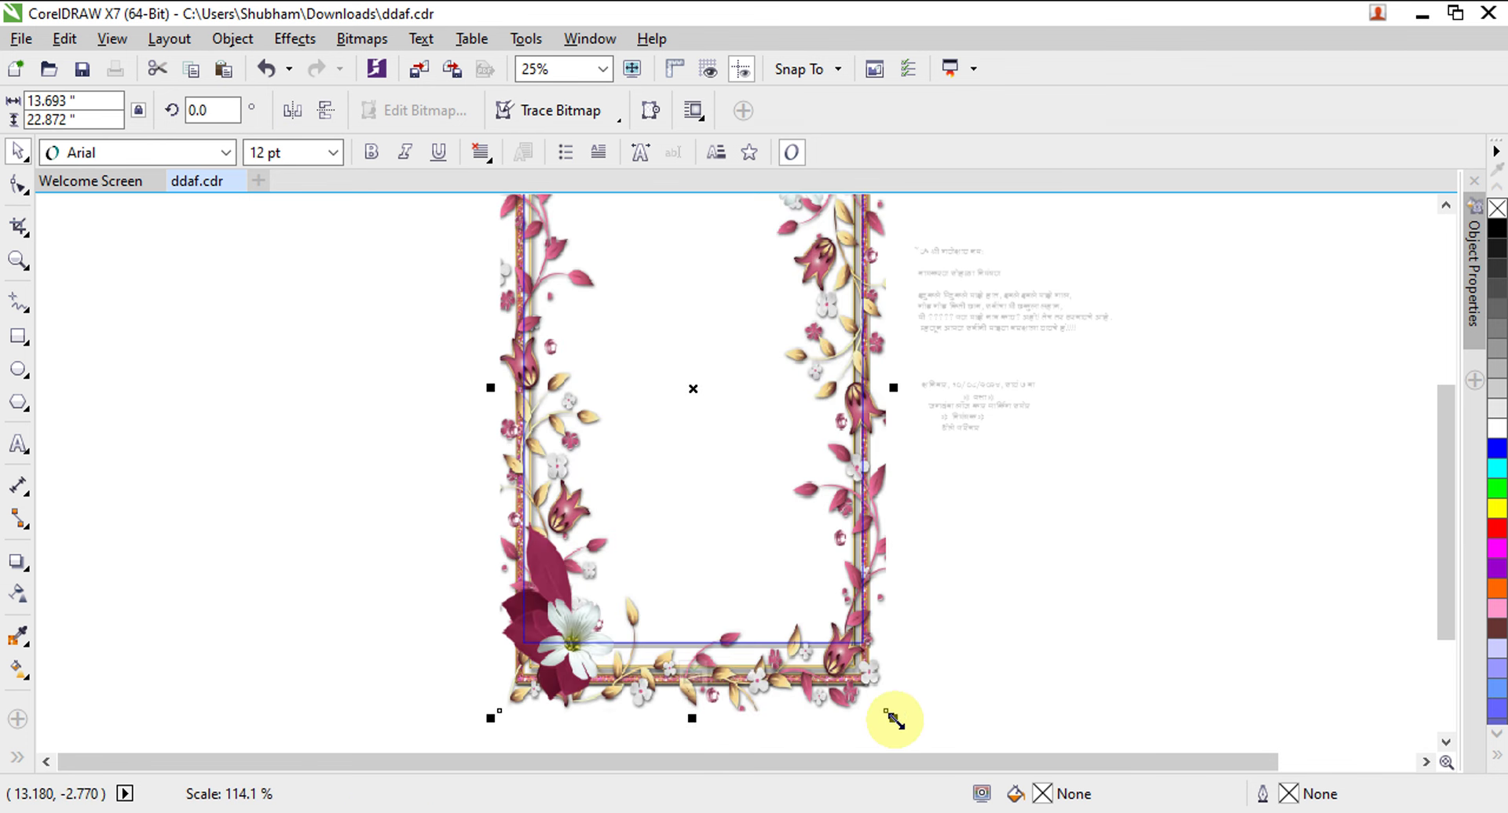
ctrl+click(973, 593)
Change the PowerClip rectangle's uniform fill to a paler yellow.
scroll(677, 421, down, 1)
drag(601, 277, 788, 572)
click(757, 497)
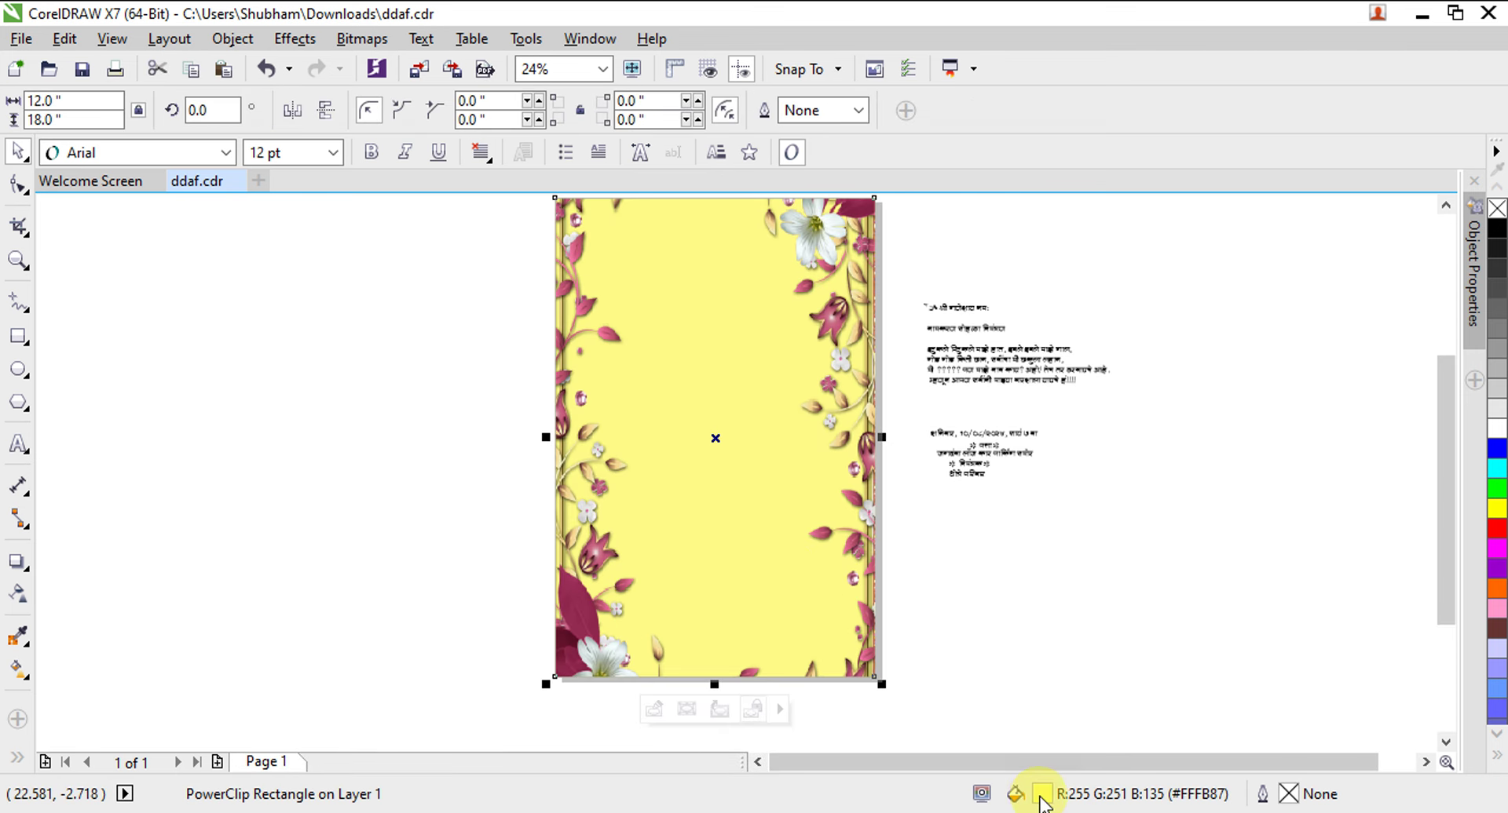
double_click(1042, 796)
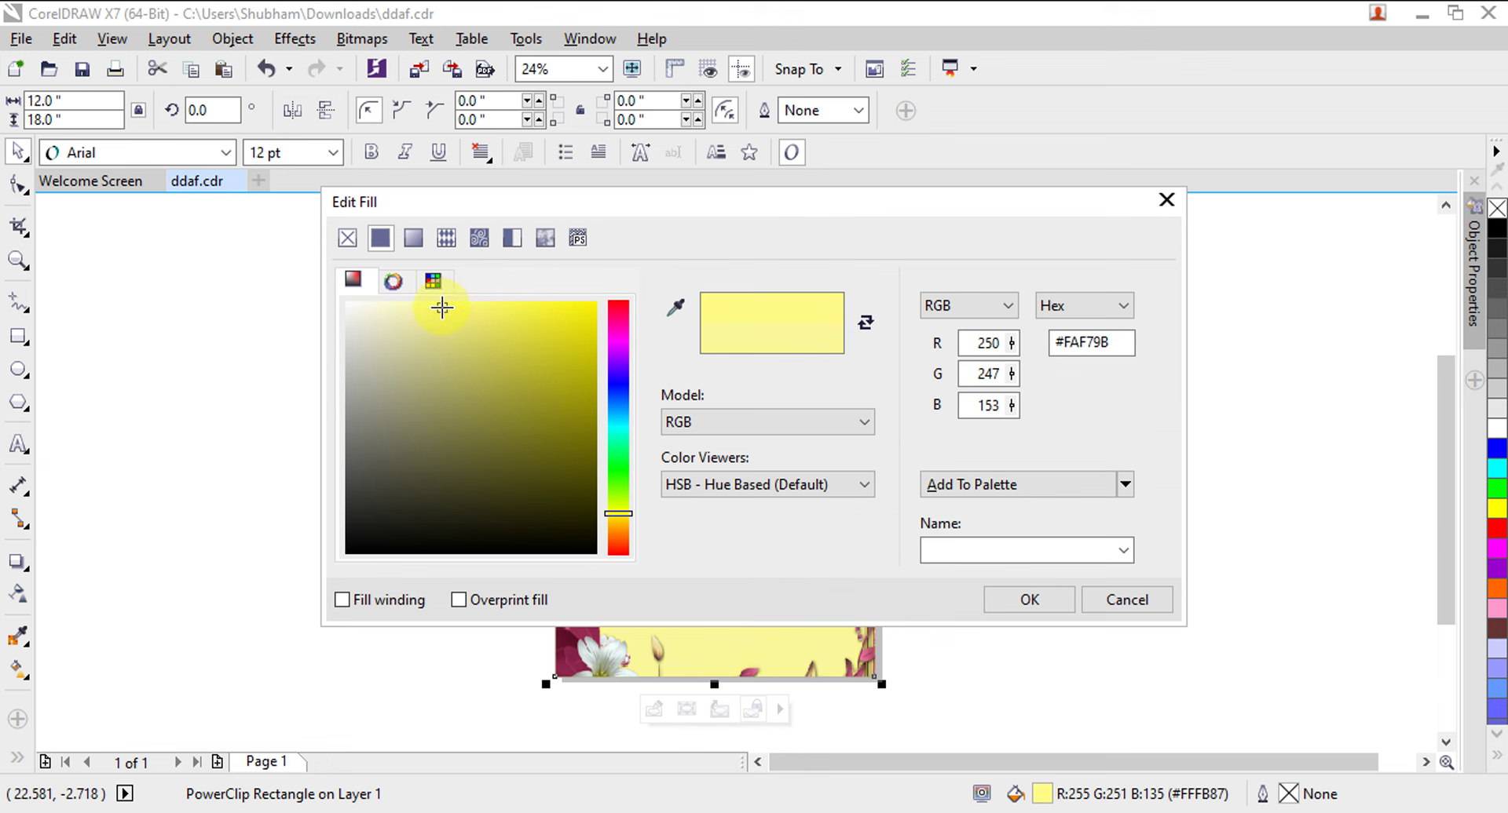
click(1053, 598)
click(1082, 663)
Move the baby photo onto the upper part of the card, between the floral borders.
scroll(982, 548, down, 1)
key(F2)
drag(728, 301, 1243, 697)
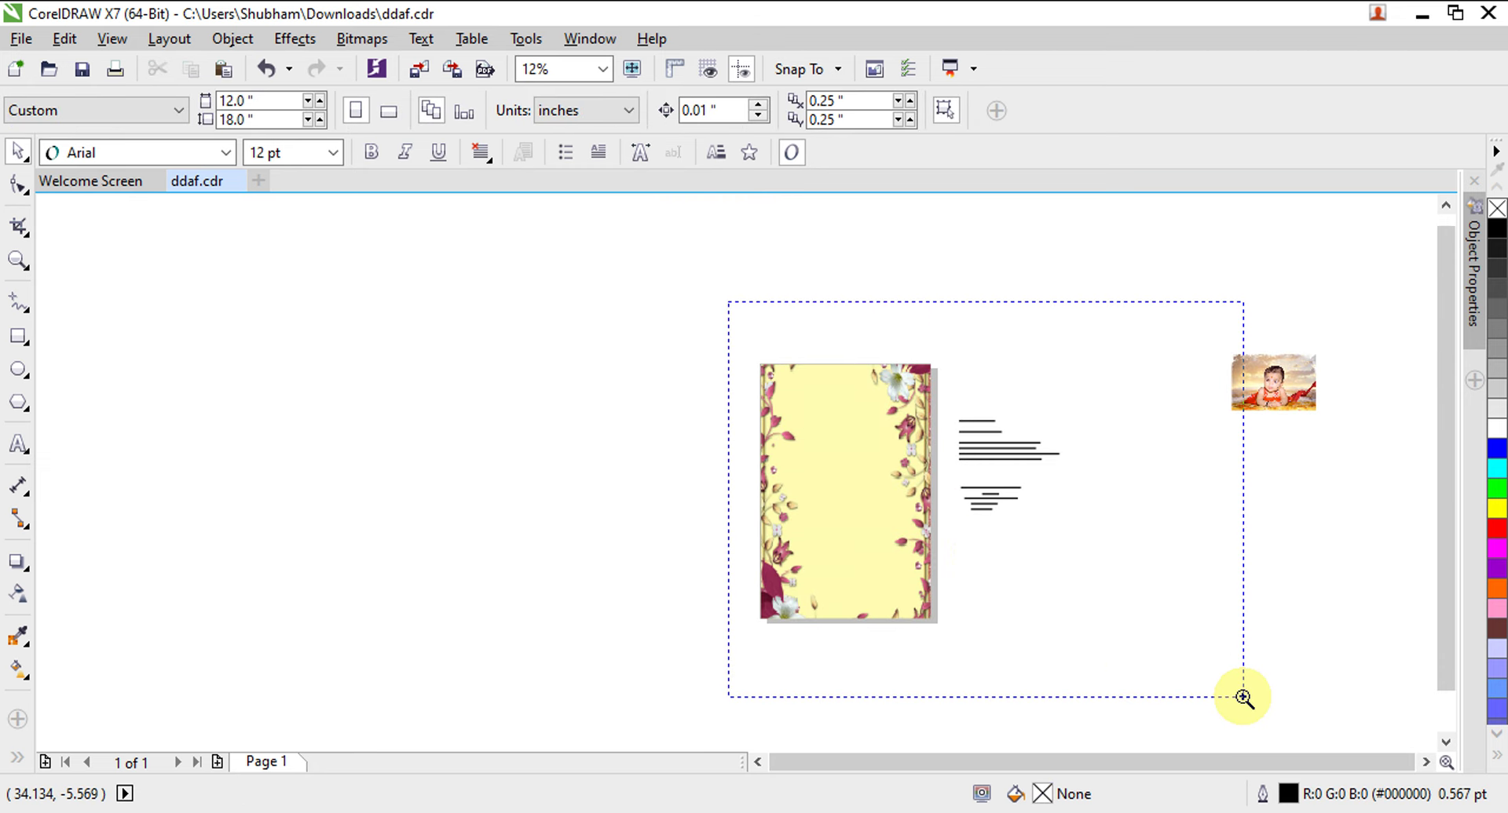
drag(1187, 323, 581, 388)
Enlarge the baby photo slightly to about 6.18 by 4.12 in and adjust its position between the floral borders.
drag(455, 309, 791, 543)
key(F2)
drag(299, 274, 794, 571)
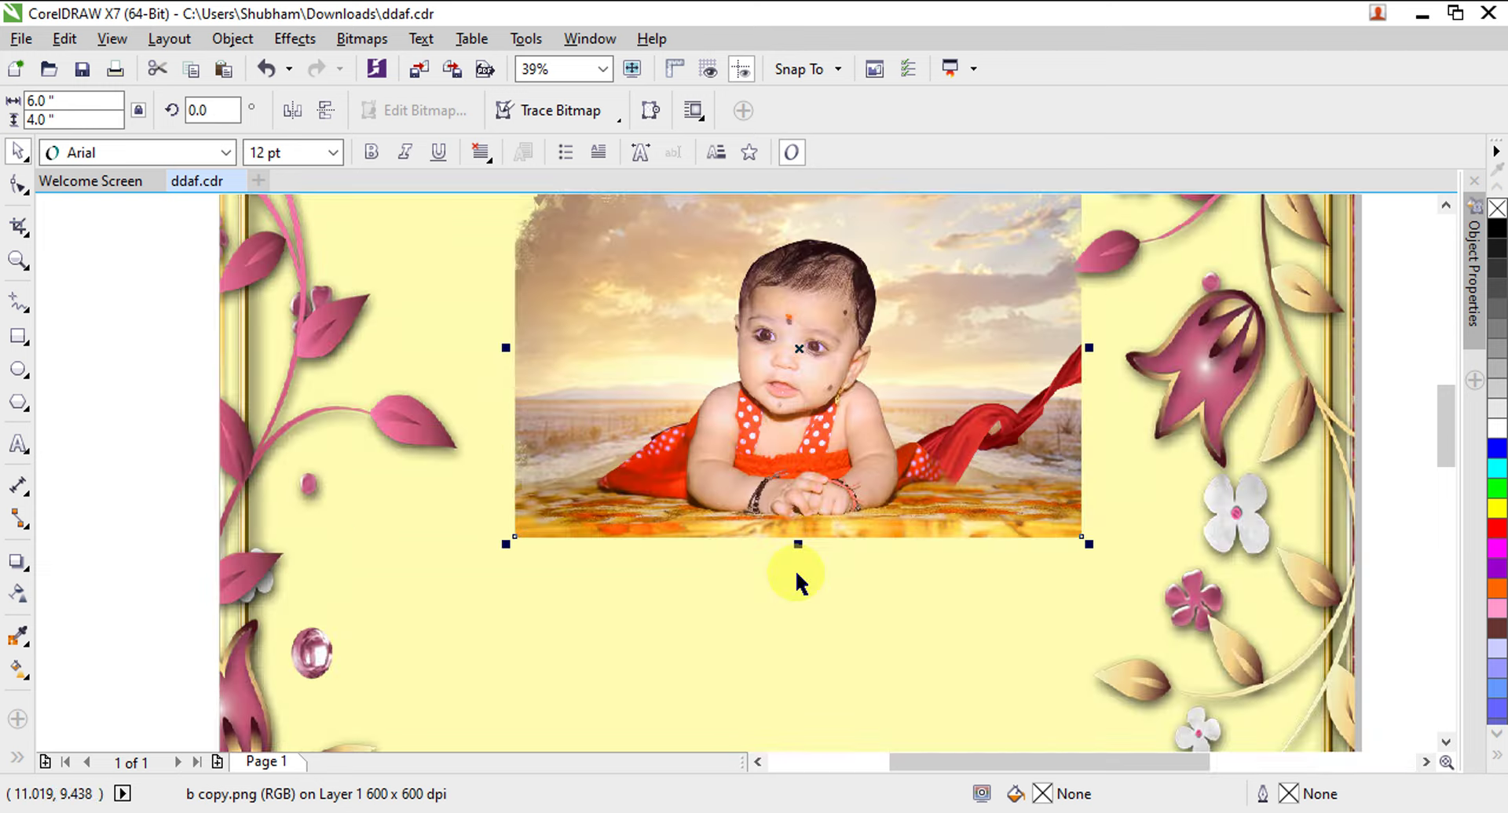
scroll(795, 569, down, 2)
scroll(773, 514, down, 1)
key(F2)
drag(622, 416, 913, 606)
key(F2)
drag(669, 411, 1066, 724)
drag(706, 488, 685, 468)
drag(786, 522, 789, 525)
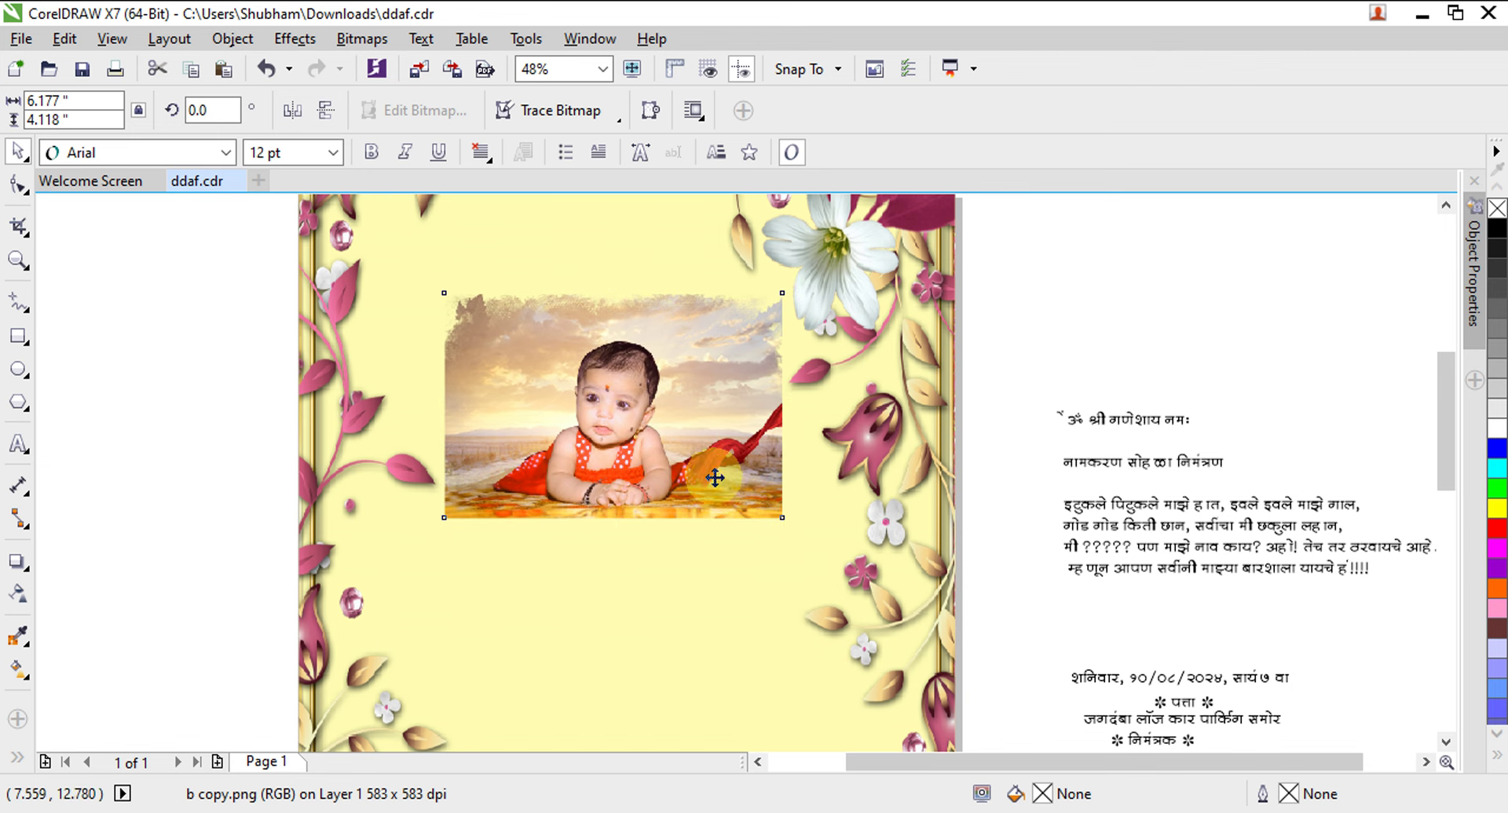
drag(709, 474, 714, 472)
click(1189, 362)
Move the heading text नामकरण सोहळा निमंत्रण from beside the page to just below the baby photo.
scroll(916, 429, down, 1)
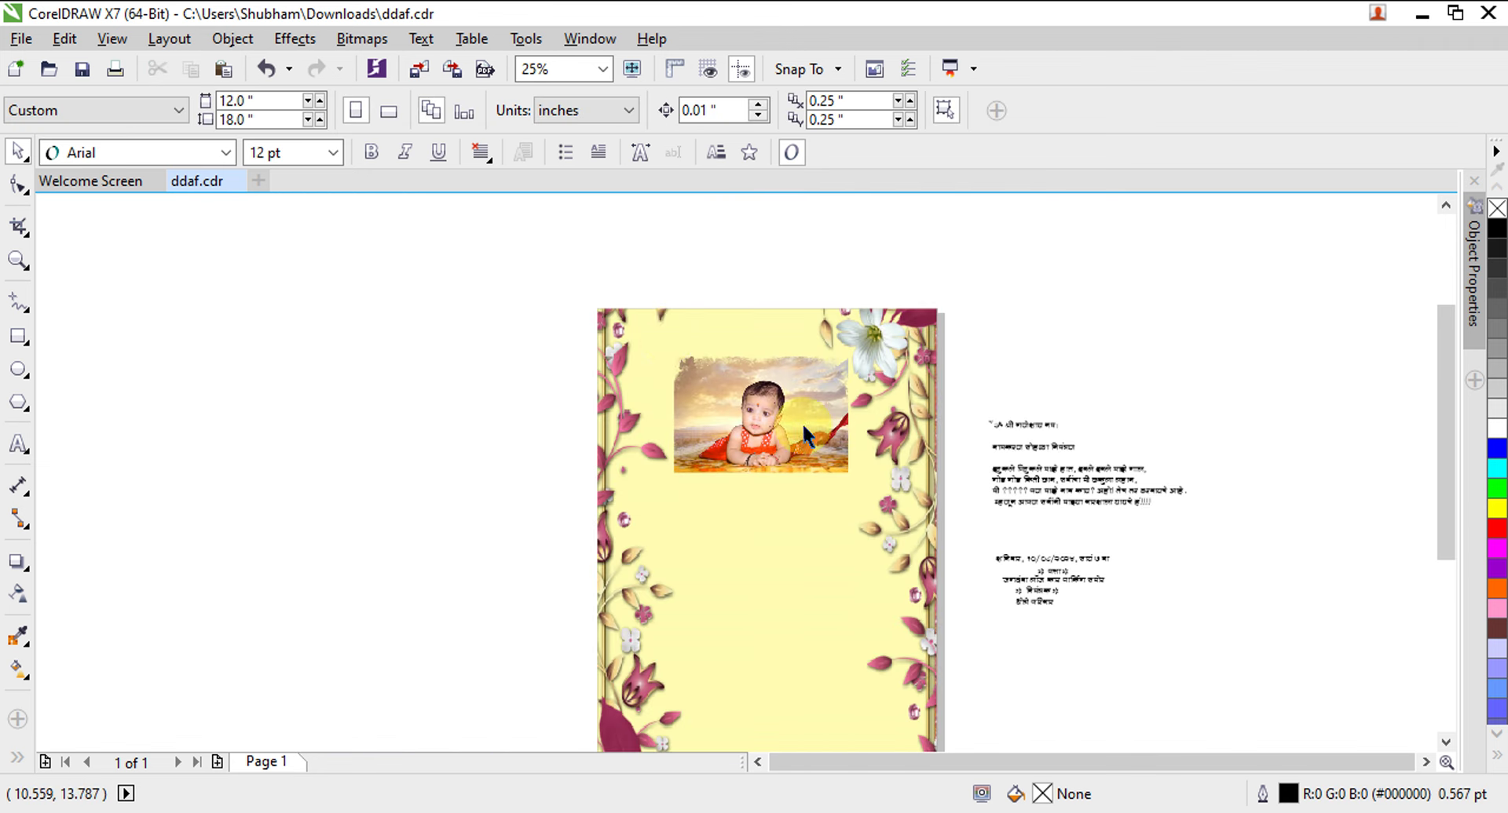
key(F2)
drag(544, 297, 1254, 705)
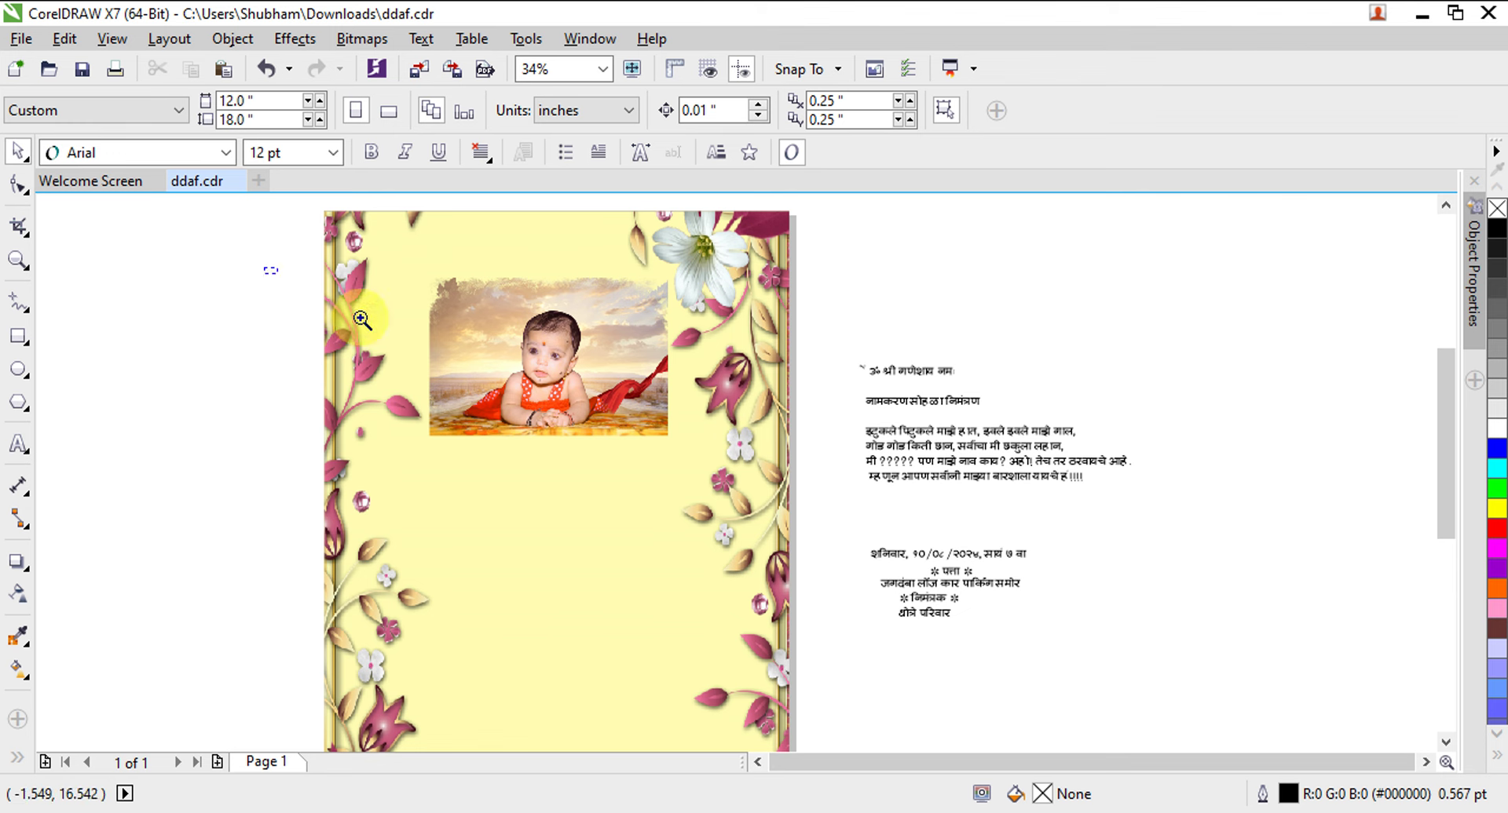
scroll(1122, 628, up, 1)
click(1066, 366)
drag(826, 482, 569, 443)
Put निमंत्रण on a second line of the heading and remove the stray gaps within सोहळा.
key(z)
drag(236, 367, 902, 604)
click(902, 603)
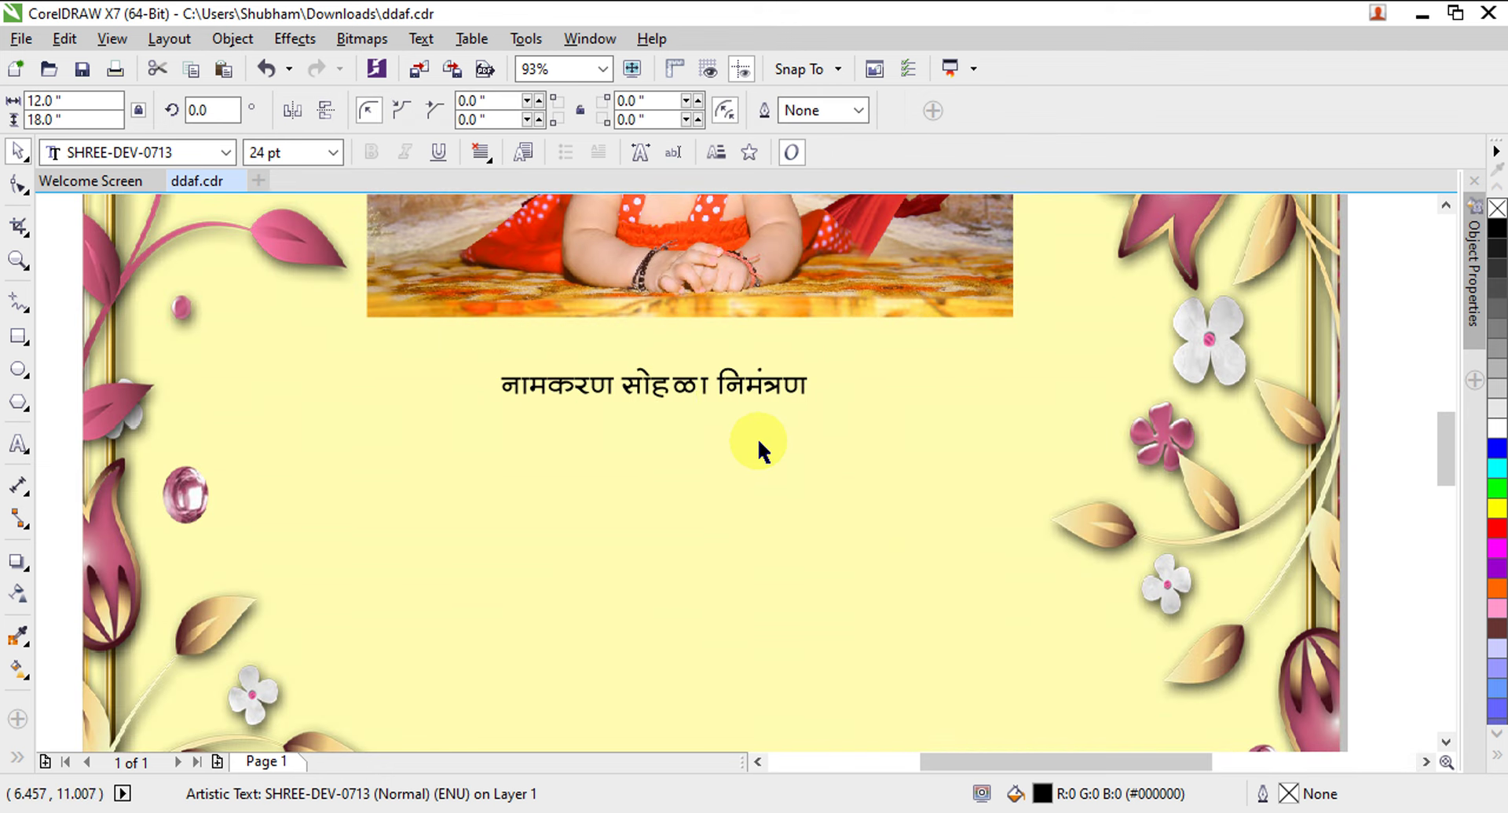
double_click(720, 385)
key(F2)
drag(389, 335, 999, 493)
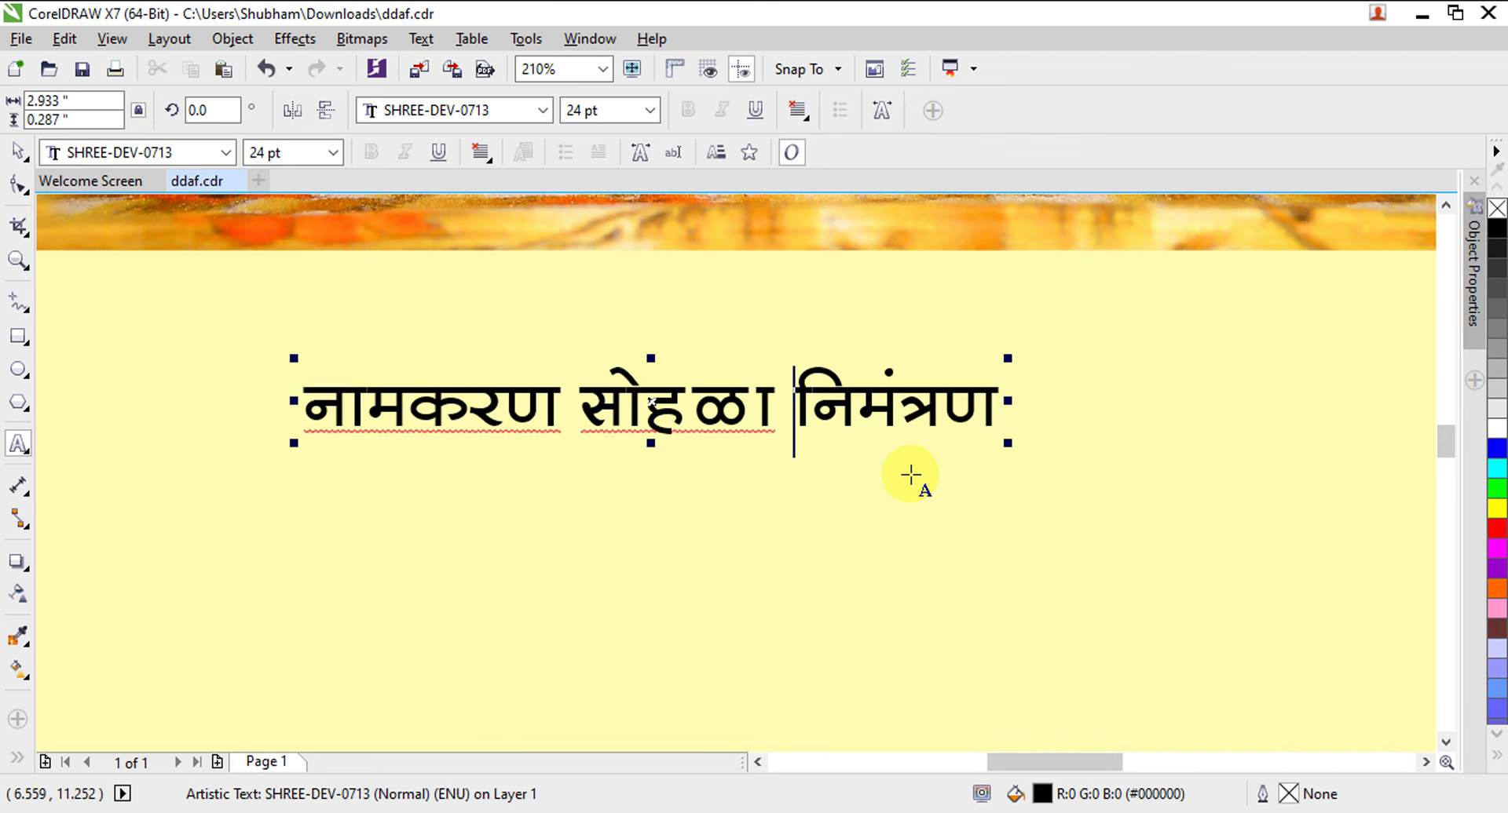
key(Return)
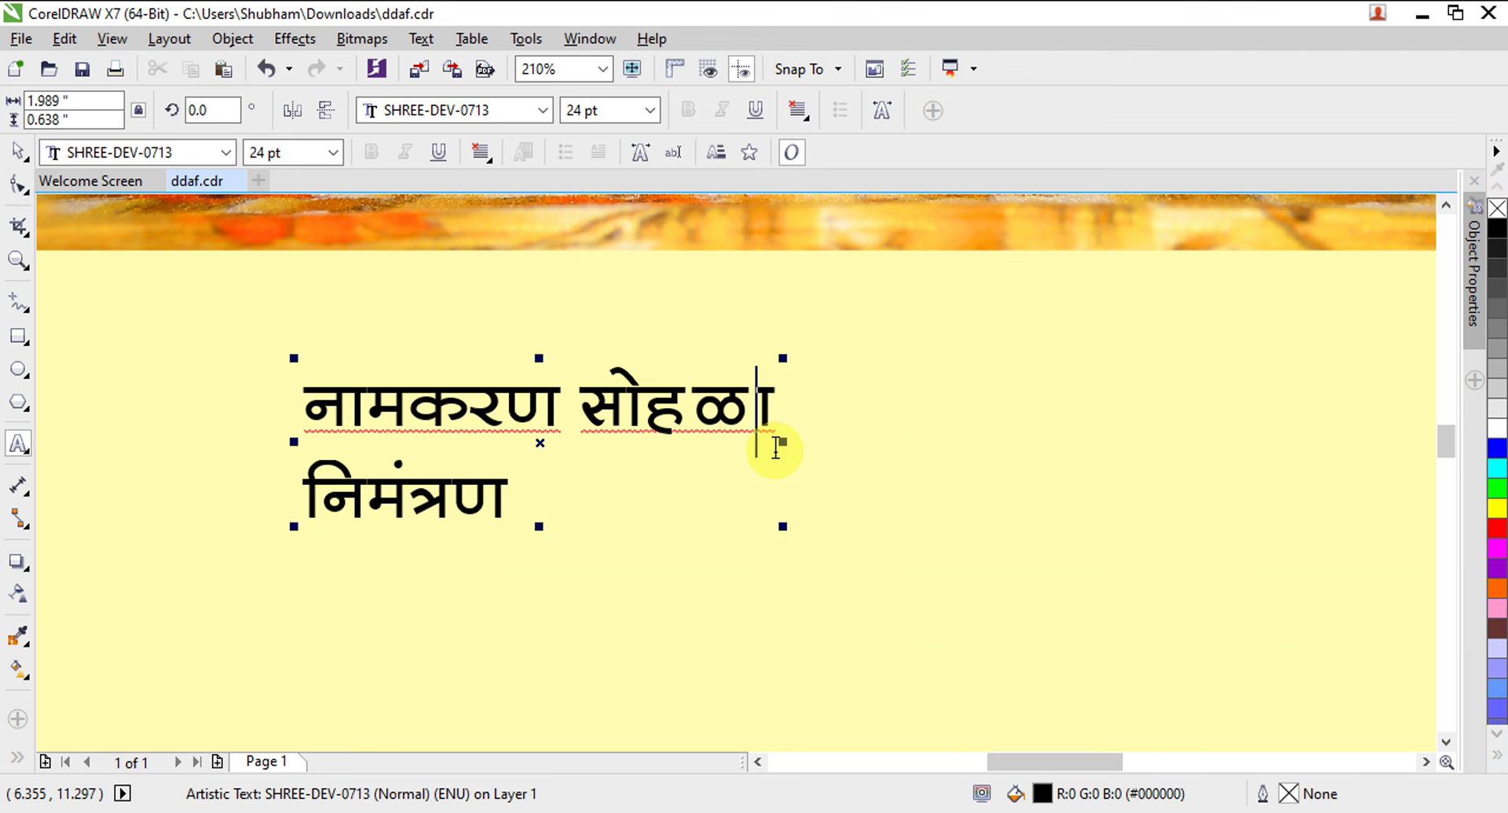
key(BackSpace)
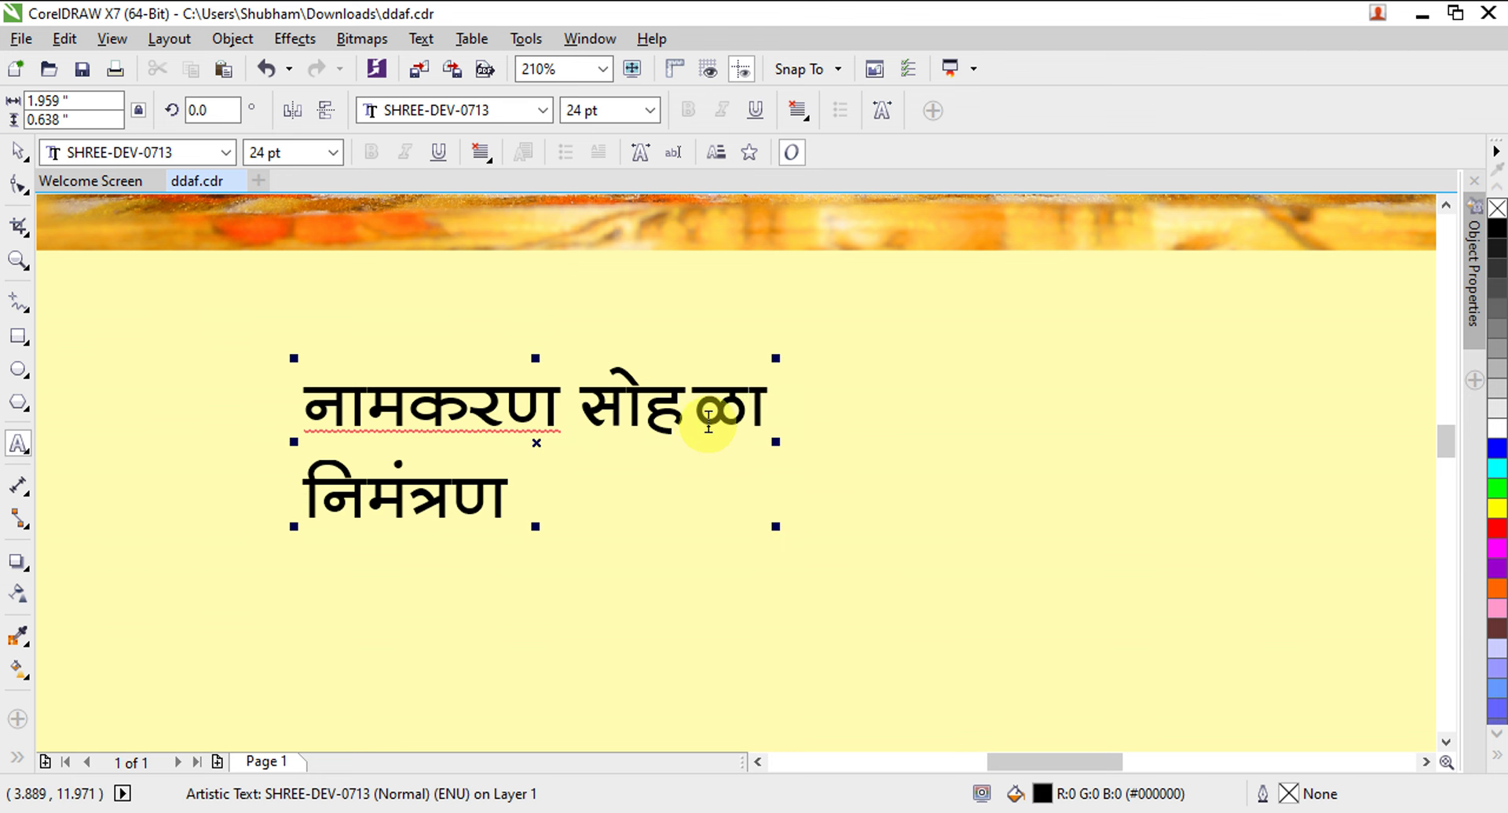
click(30, 184)
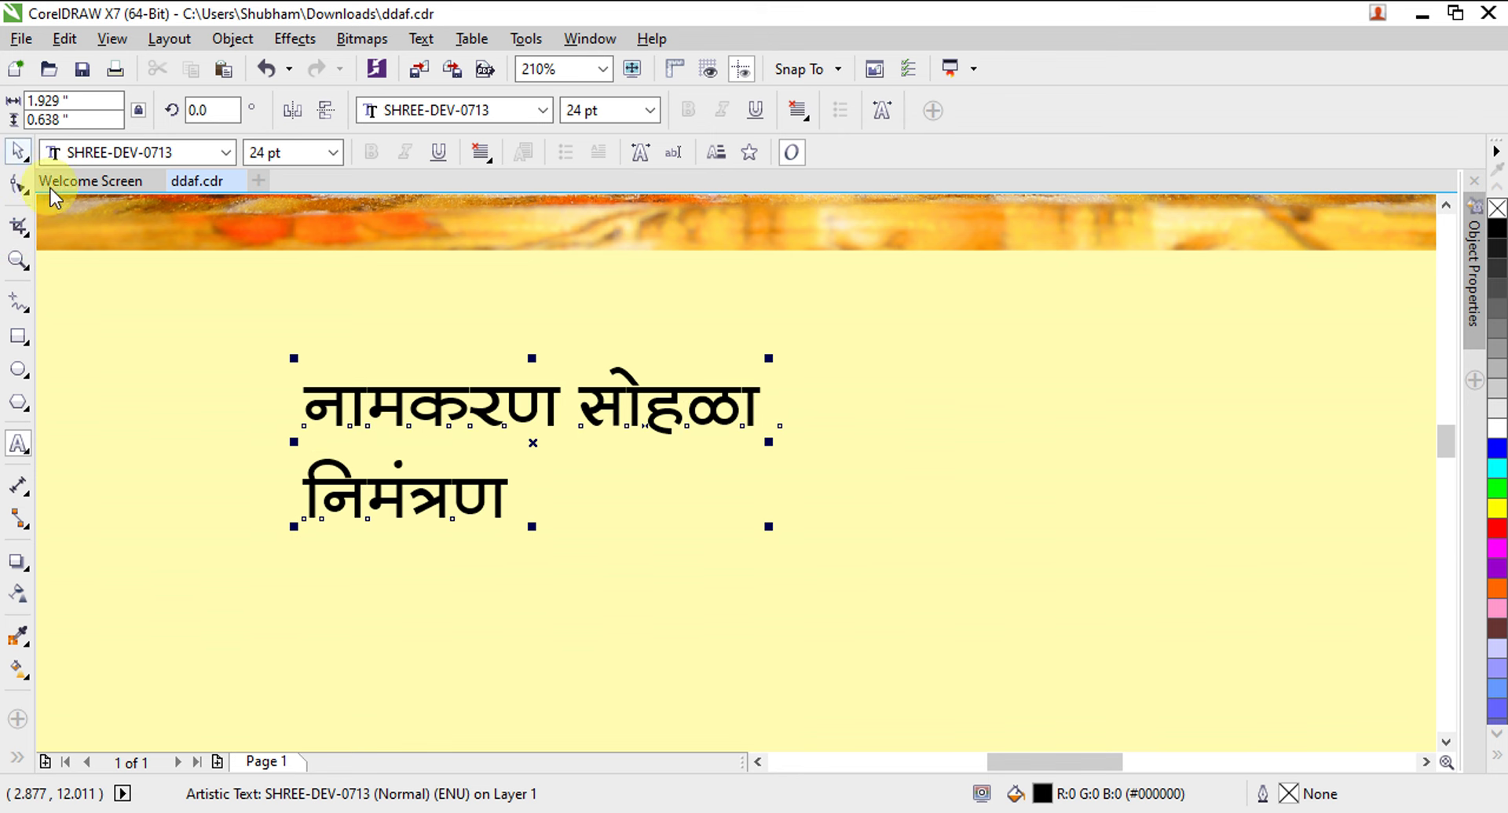
Enlarge the heading text to about 81.8 pt and place it in the free area below the photo.
scroll(679, 497, down, 4)
scroll(809, 526, up, 2)
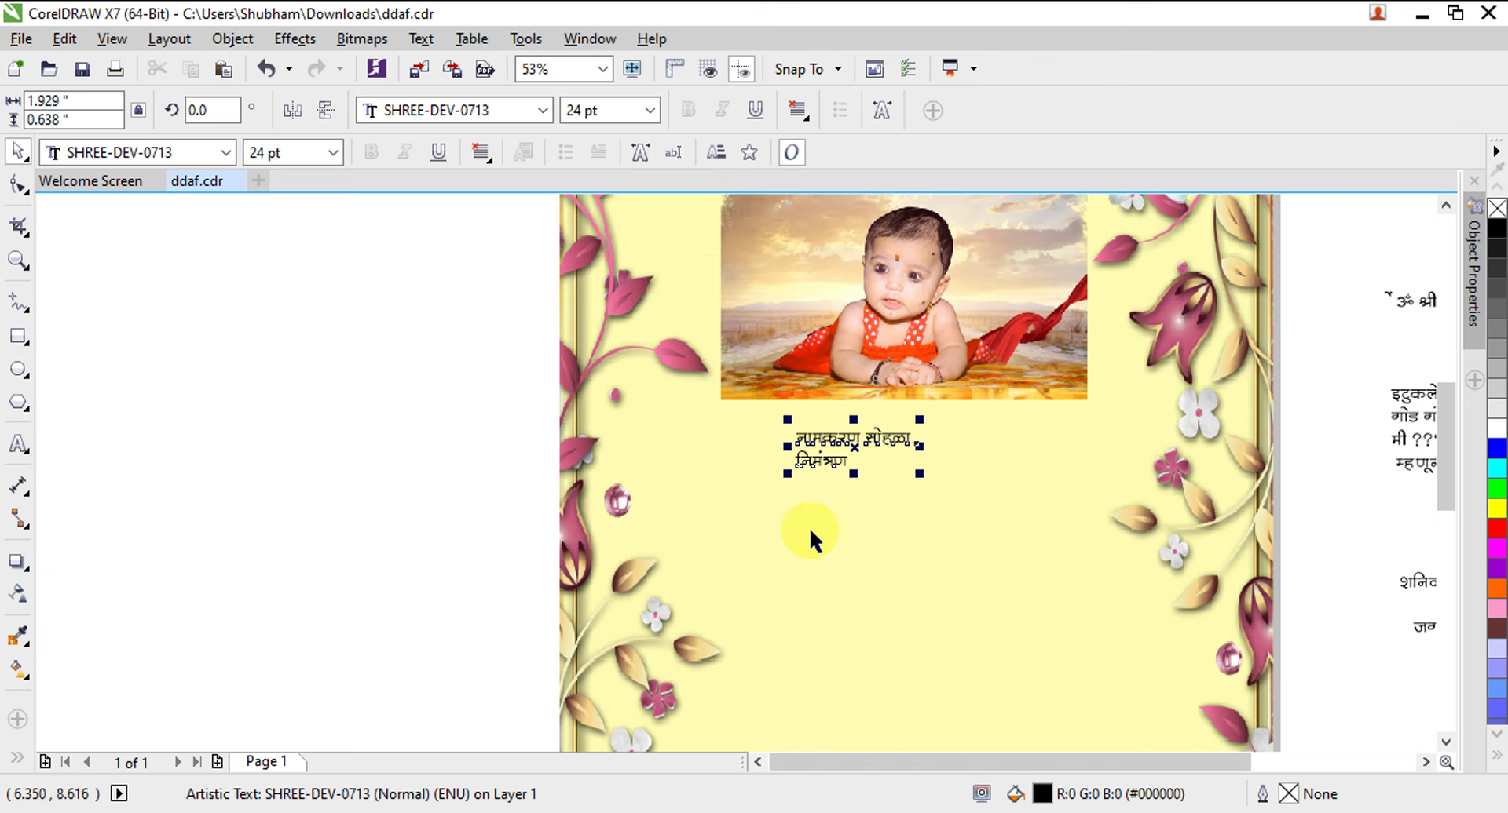
drag(920, 473, 908, 528)
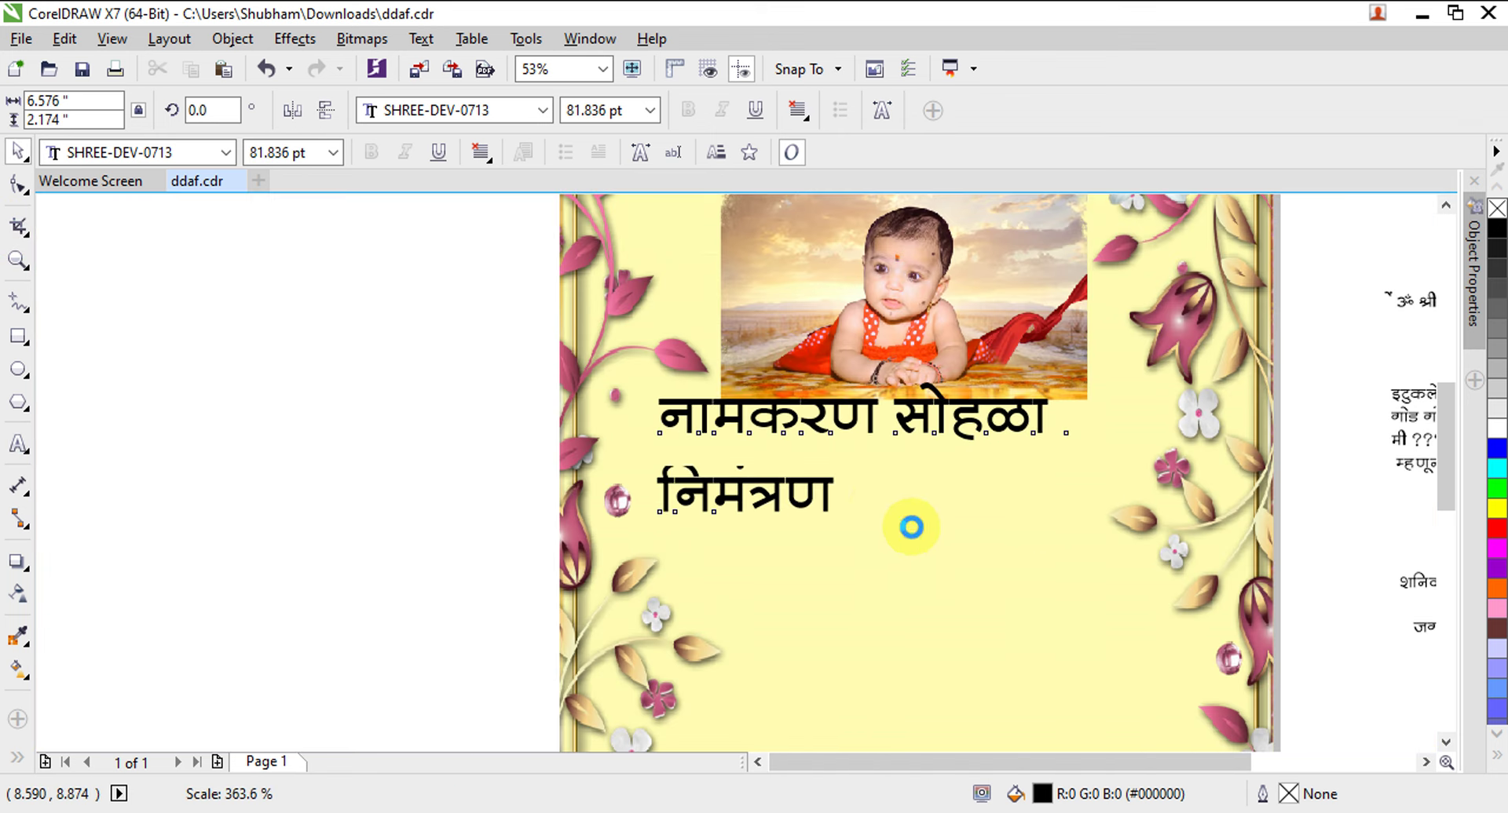
drag(852, 447, 900, 512)
click(262, 436)
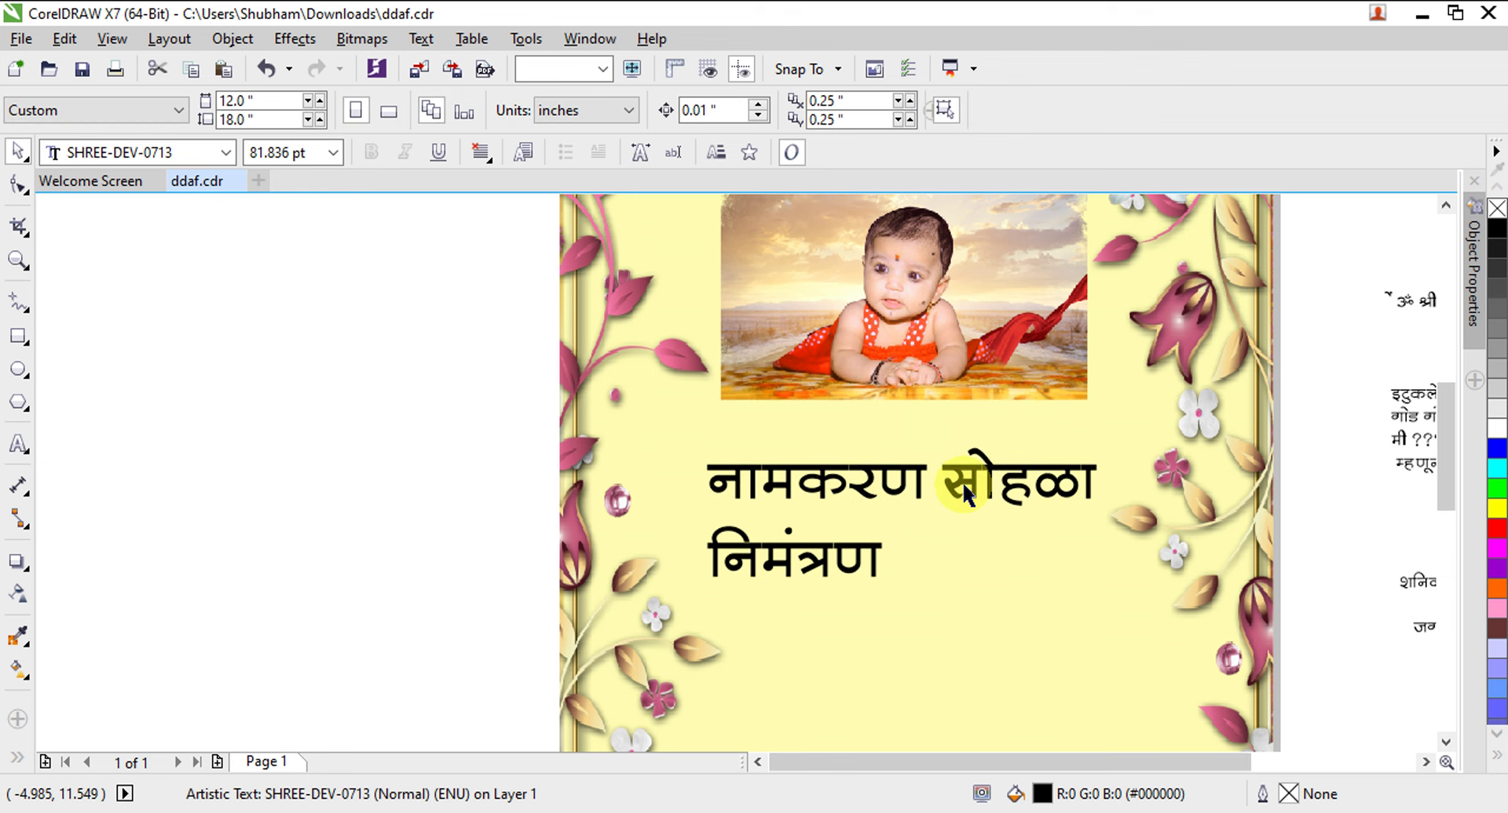
Rearrange the heading into two lines, with नामकरण on the first and सोहळा निमंत्रण on the second.
double_click(949, 488)
key(Return)
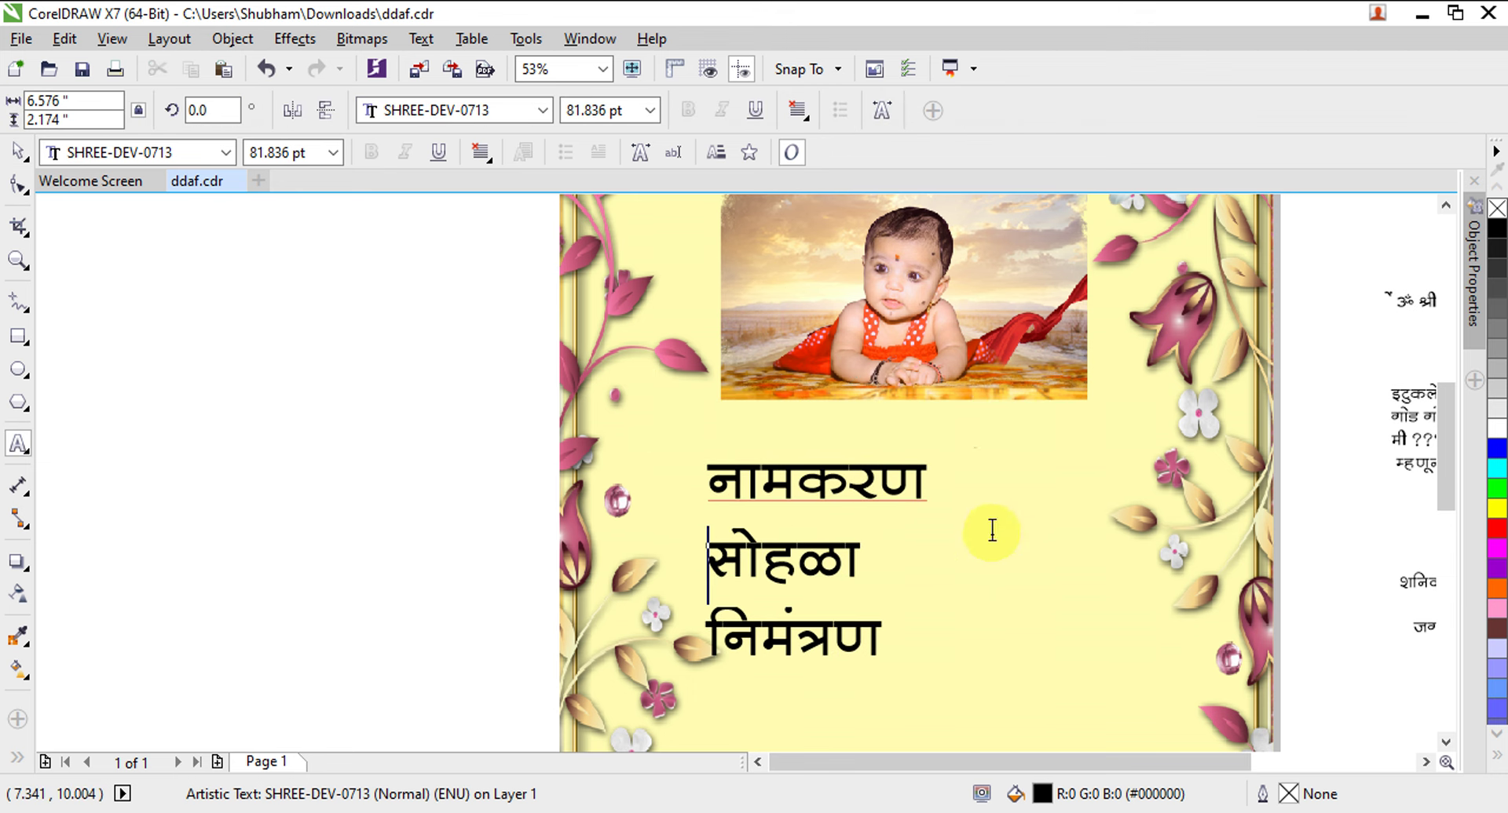
click(27, 155)
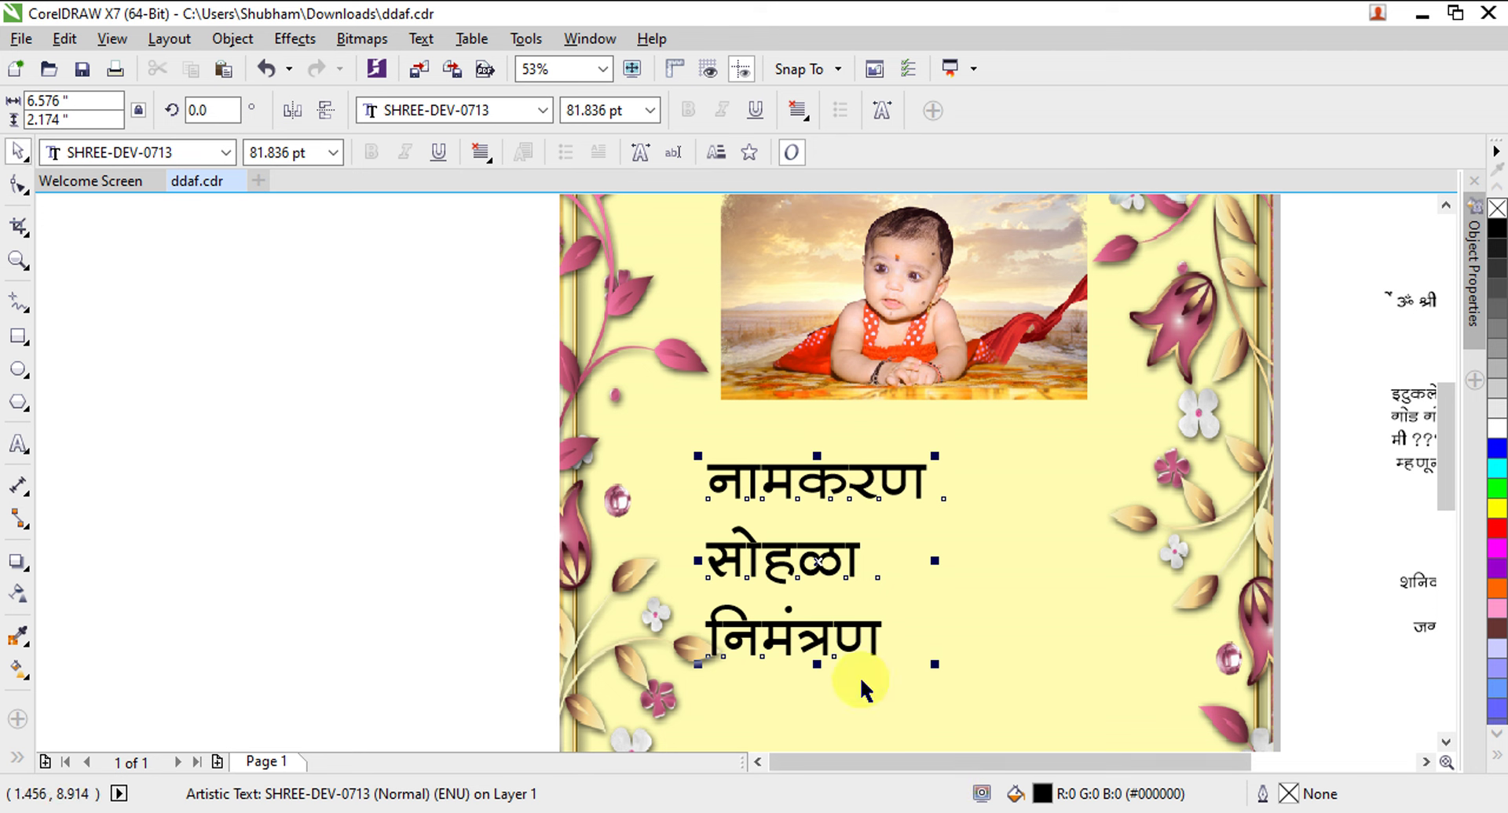
double_click(819, 640)
key(BackSpace)
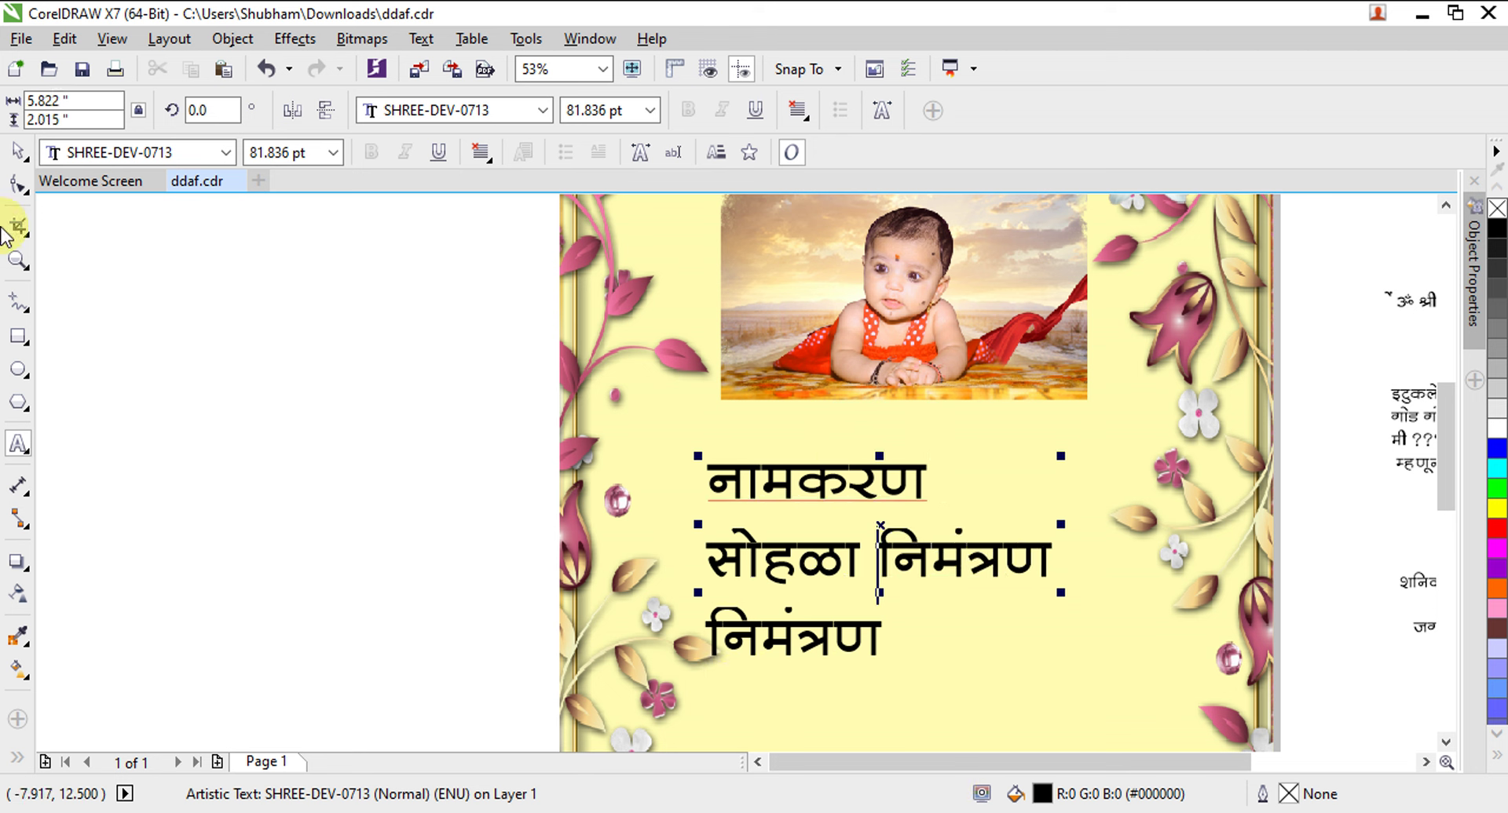
click(16, 152)
click(1067, 661)
Break the two-line heading apart into separate text objects and select the नामकरण line.
click(959, 541)
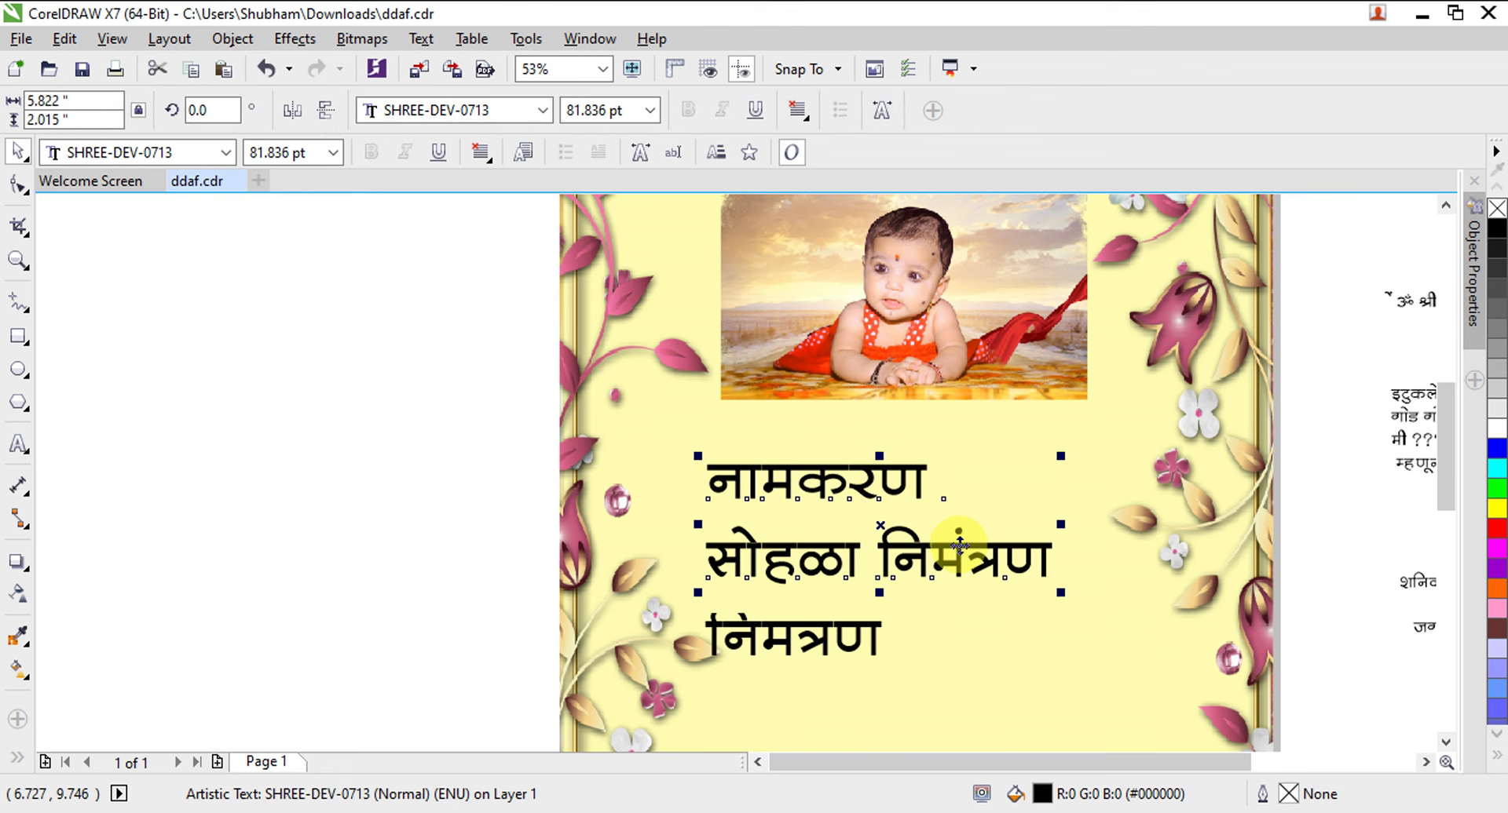
click(412, 596)
key(F3)
key(F2)
drag(704, 470, 1027, 643)
scroll(928, 593, up, 3)
click(641, 422)
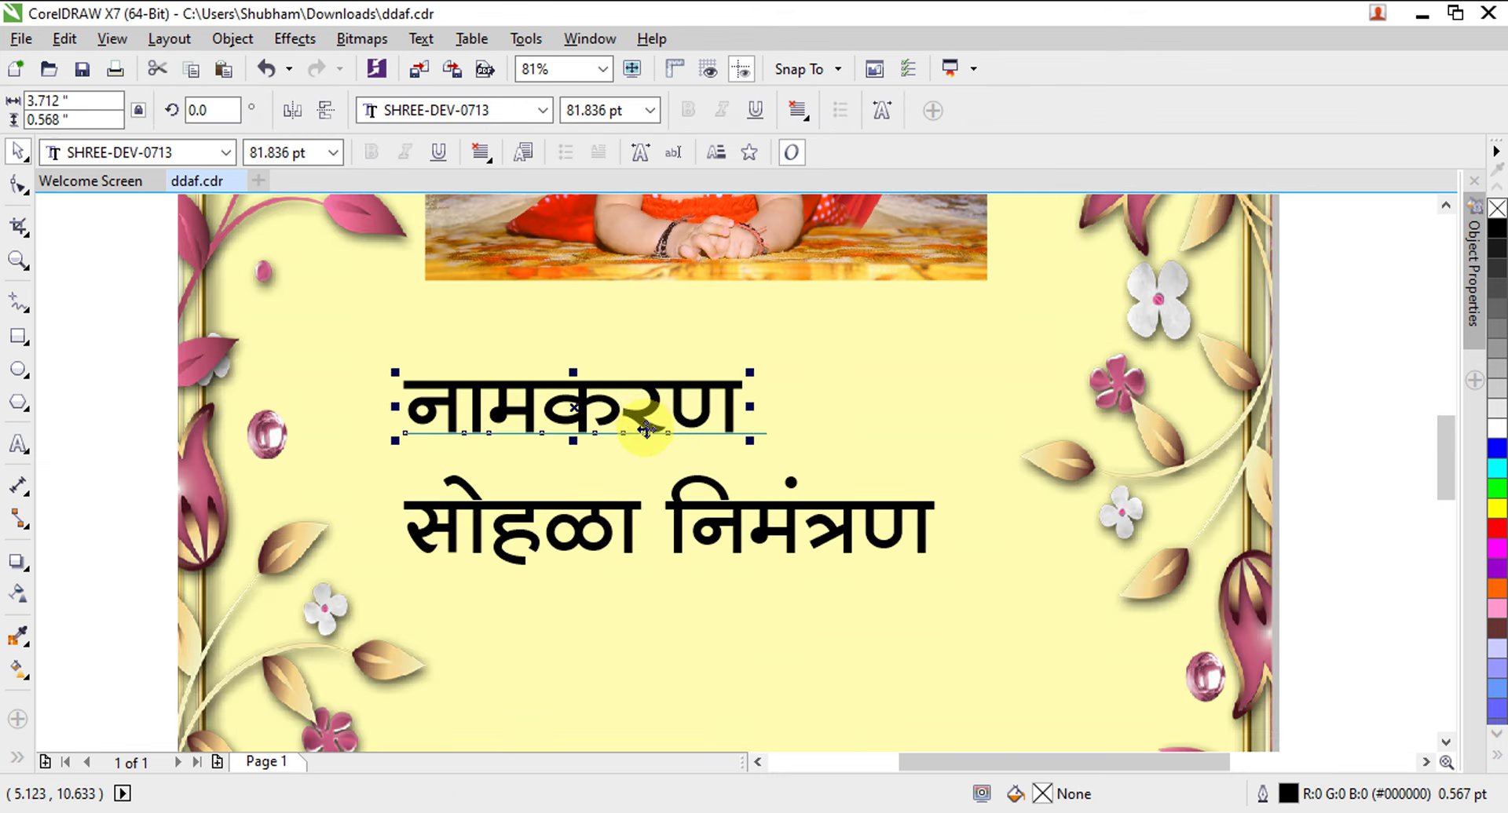
Preview the SHREE-DEV fonts on the नामकरण line and set it in SHREE-DEV-1001.
scroll(639, 424, down, 2)
key(F2)
drag(252, 299, 590, 738)
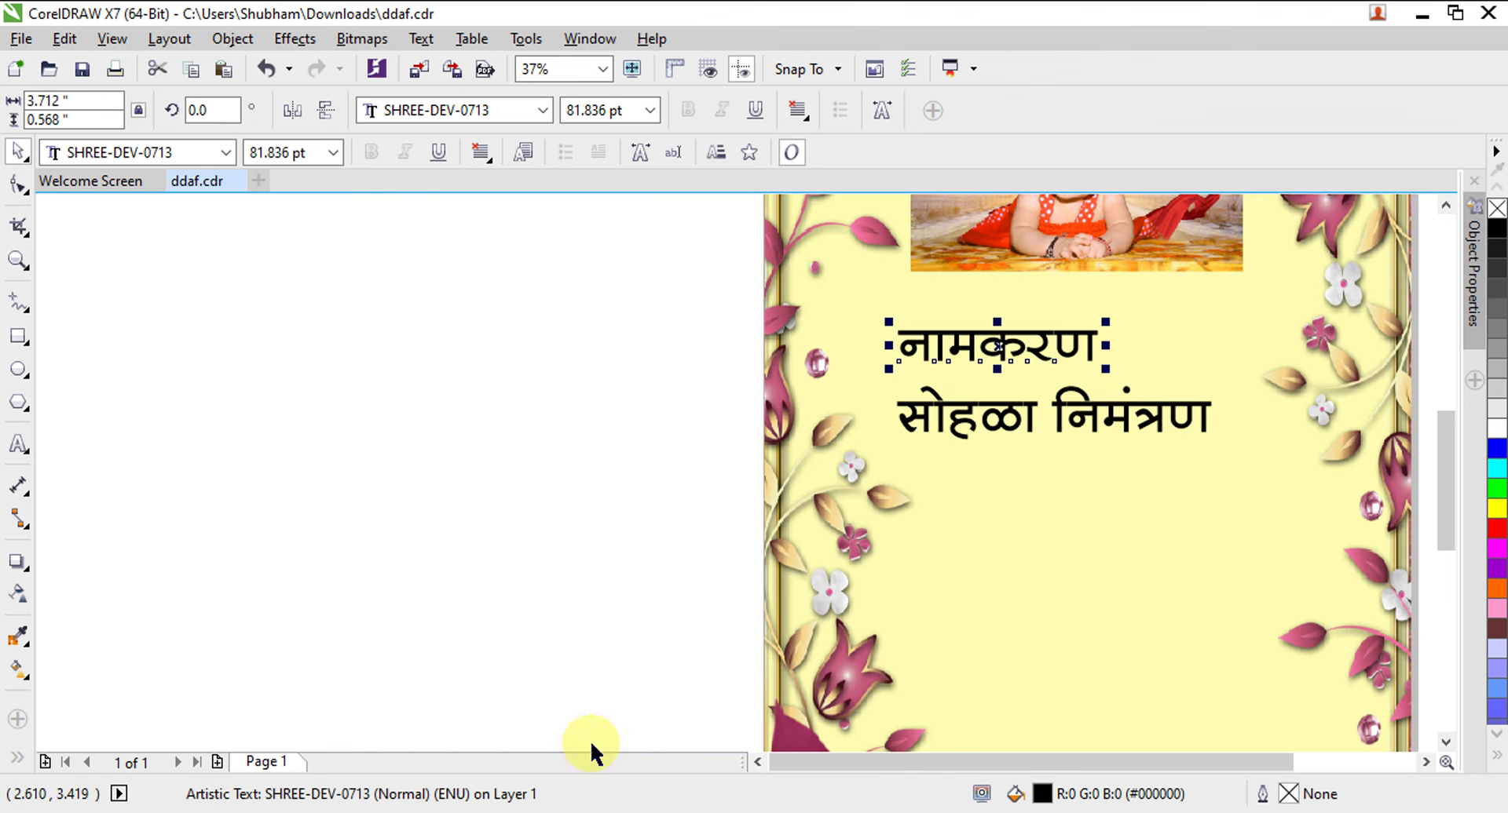
click(444, 119)
key(Down)
key(Down)
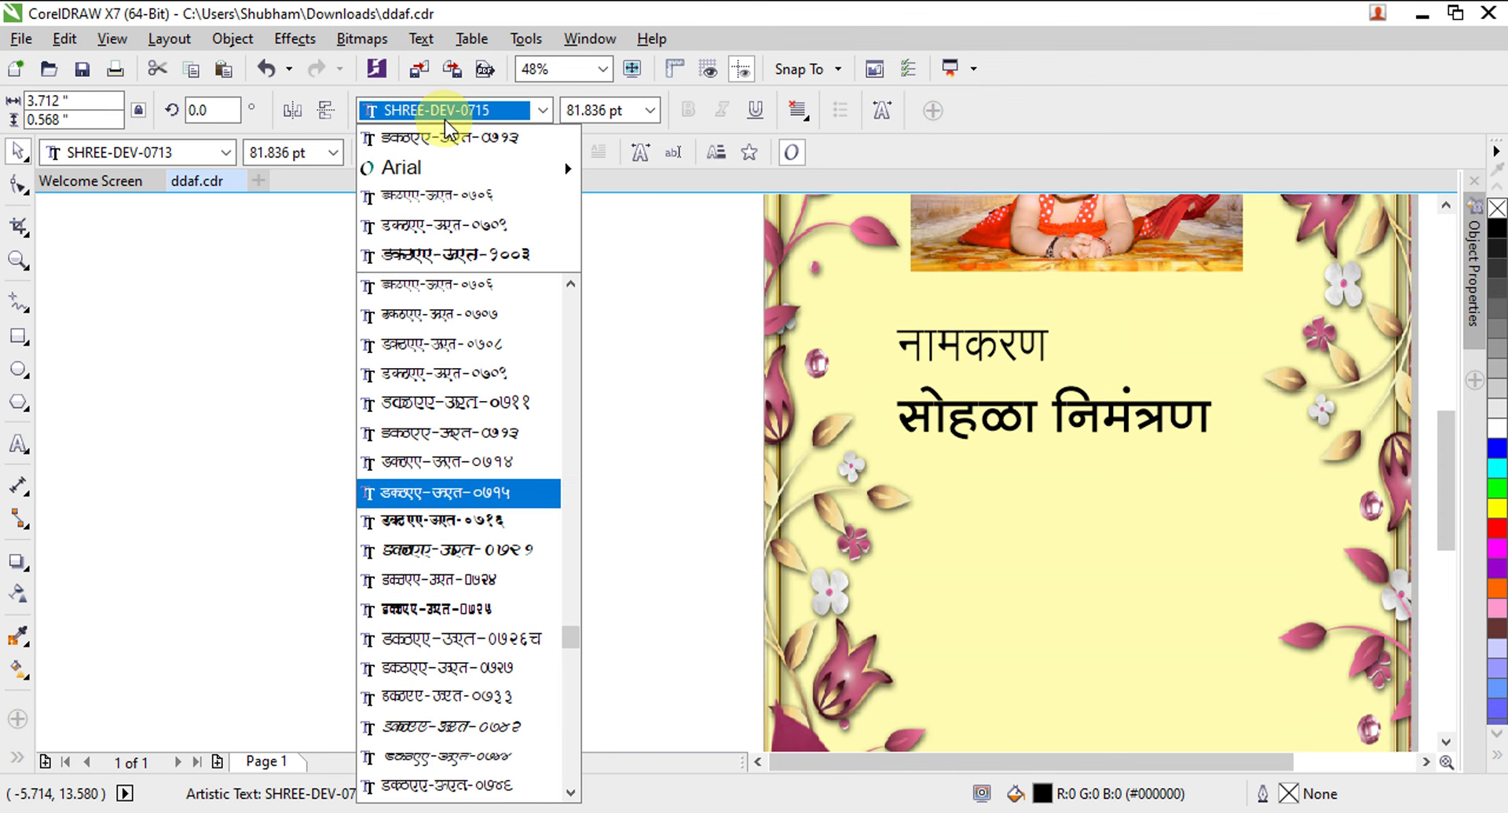
key(Down)
key(Down)
key(Down)
key(Down)
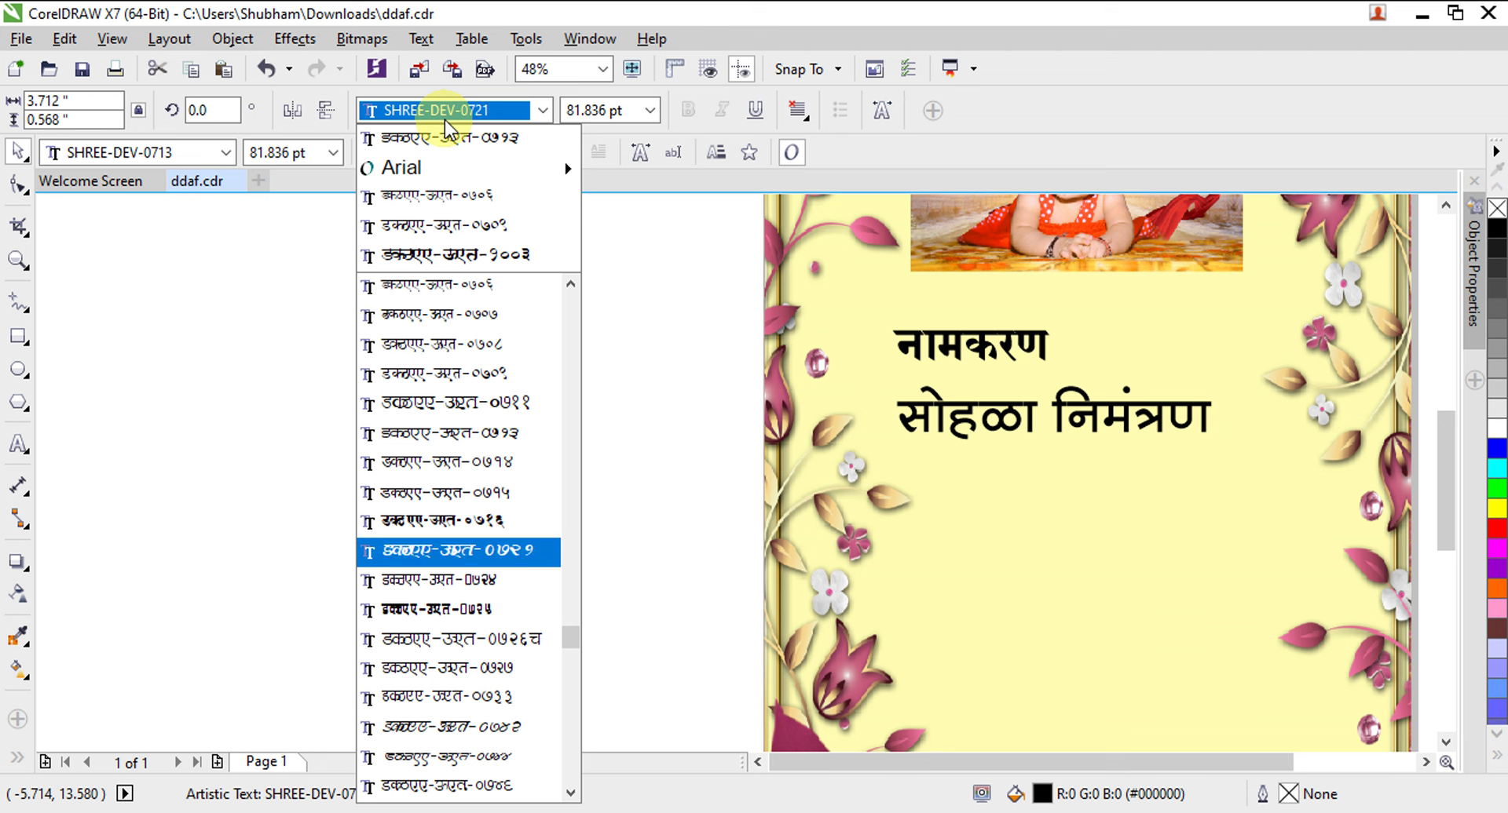
key(Down)
key(Down)
key(Down)
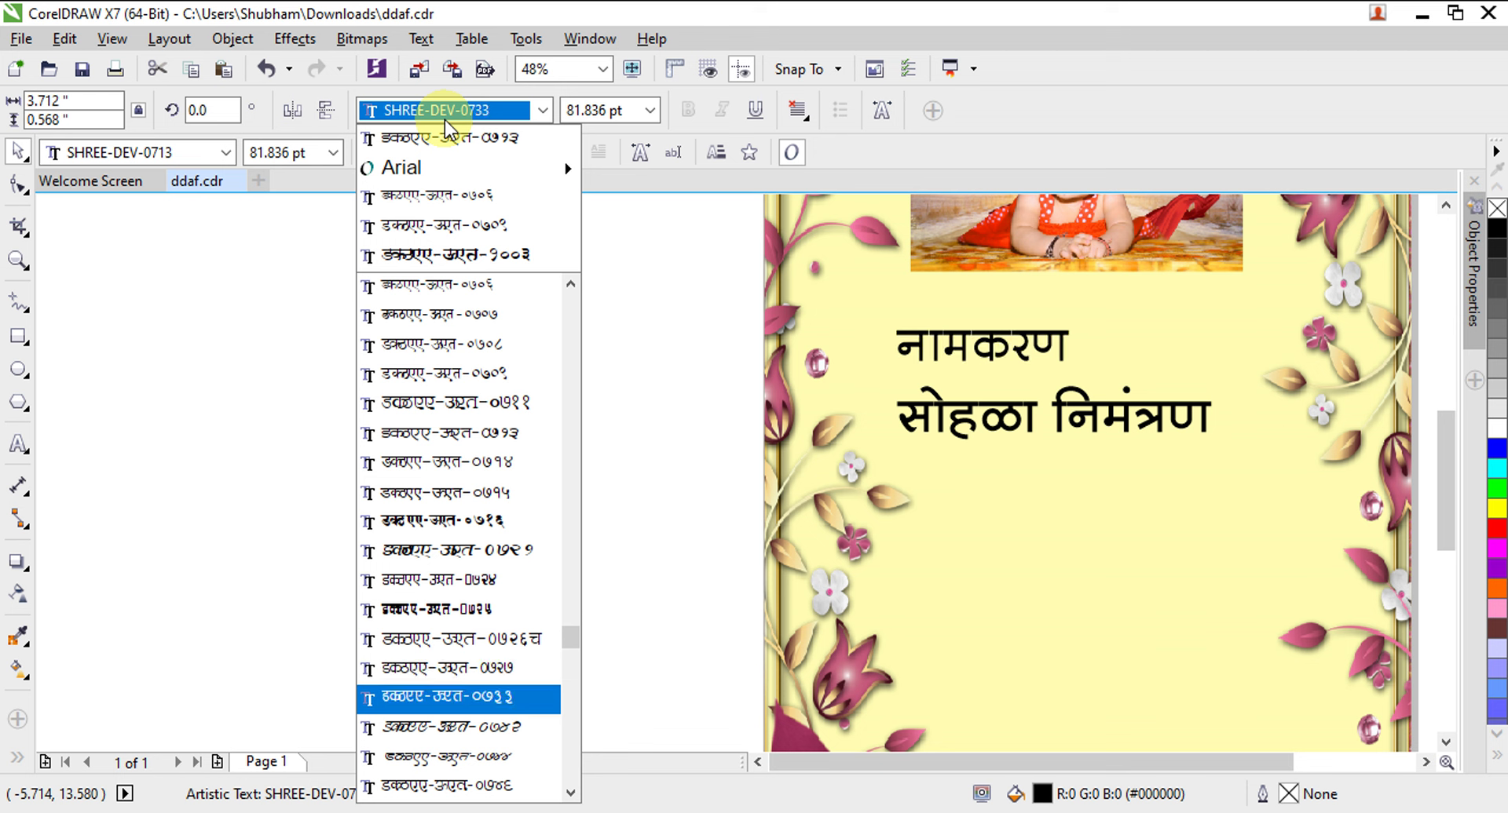
key(Down)
key(Down)
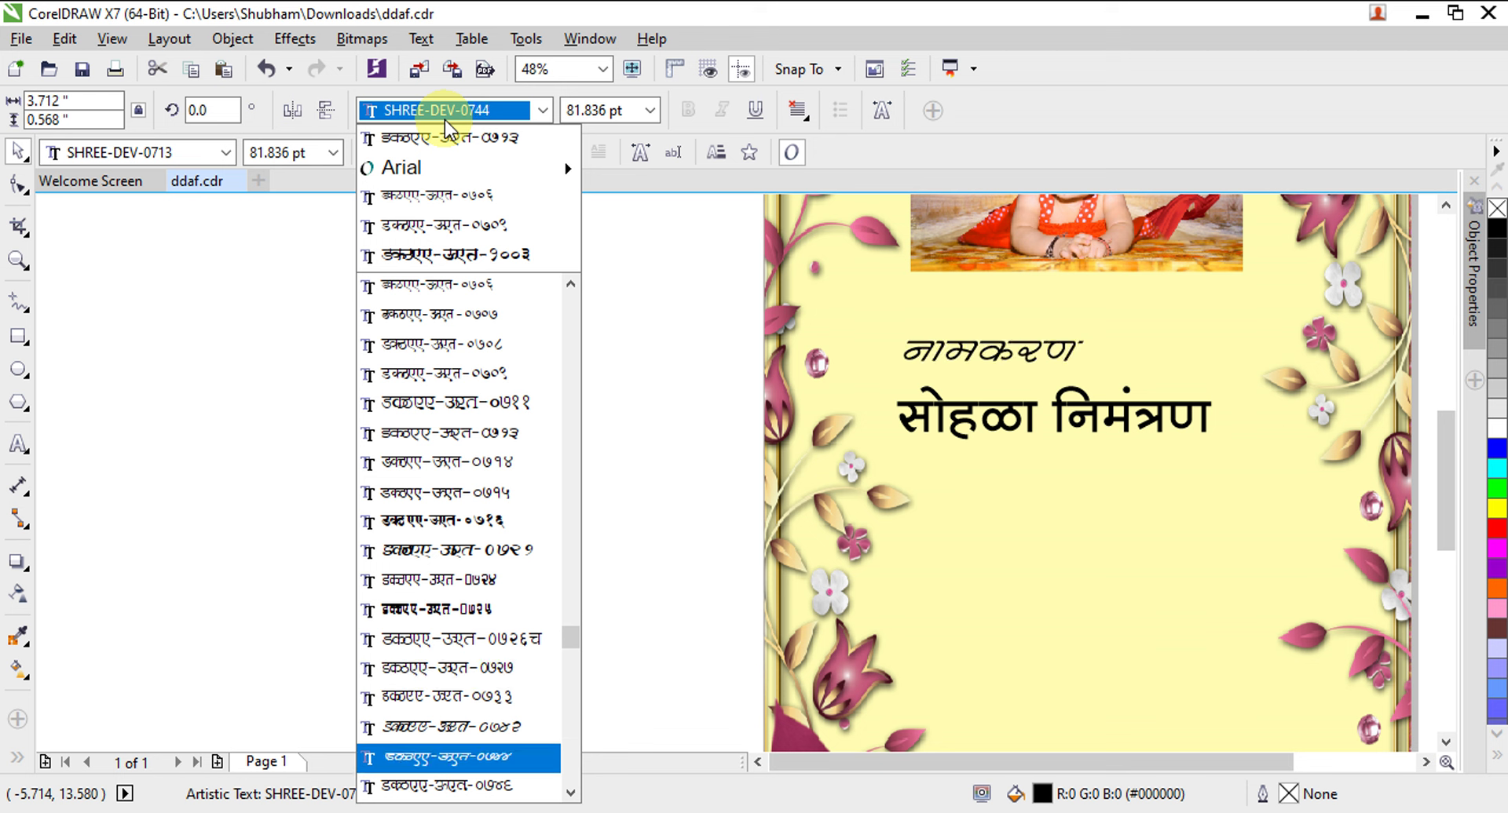
key(Down)
key(Down)
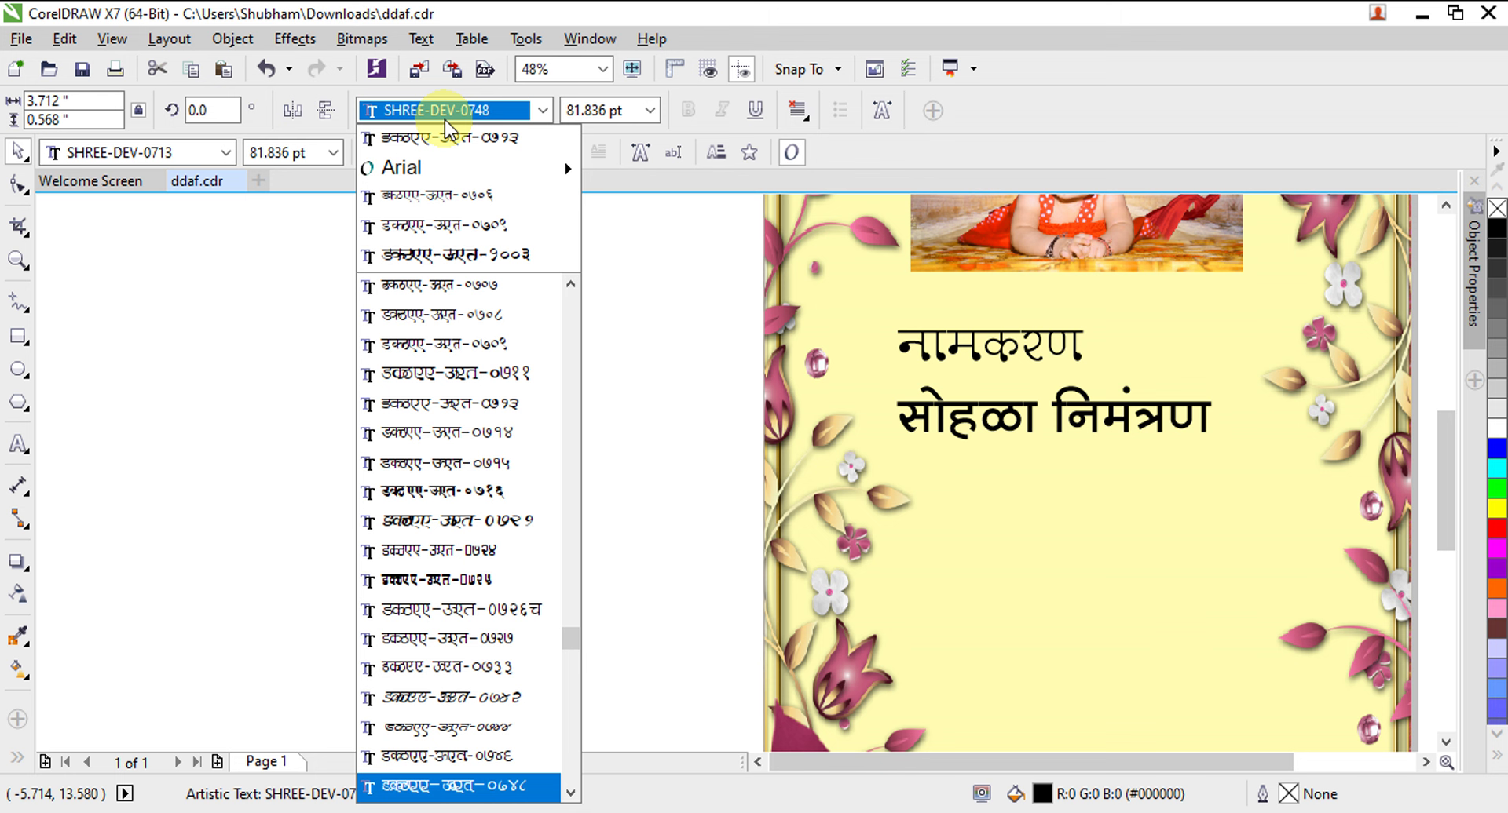
key(Down)
key(Down)
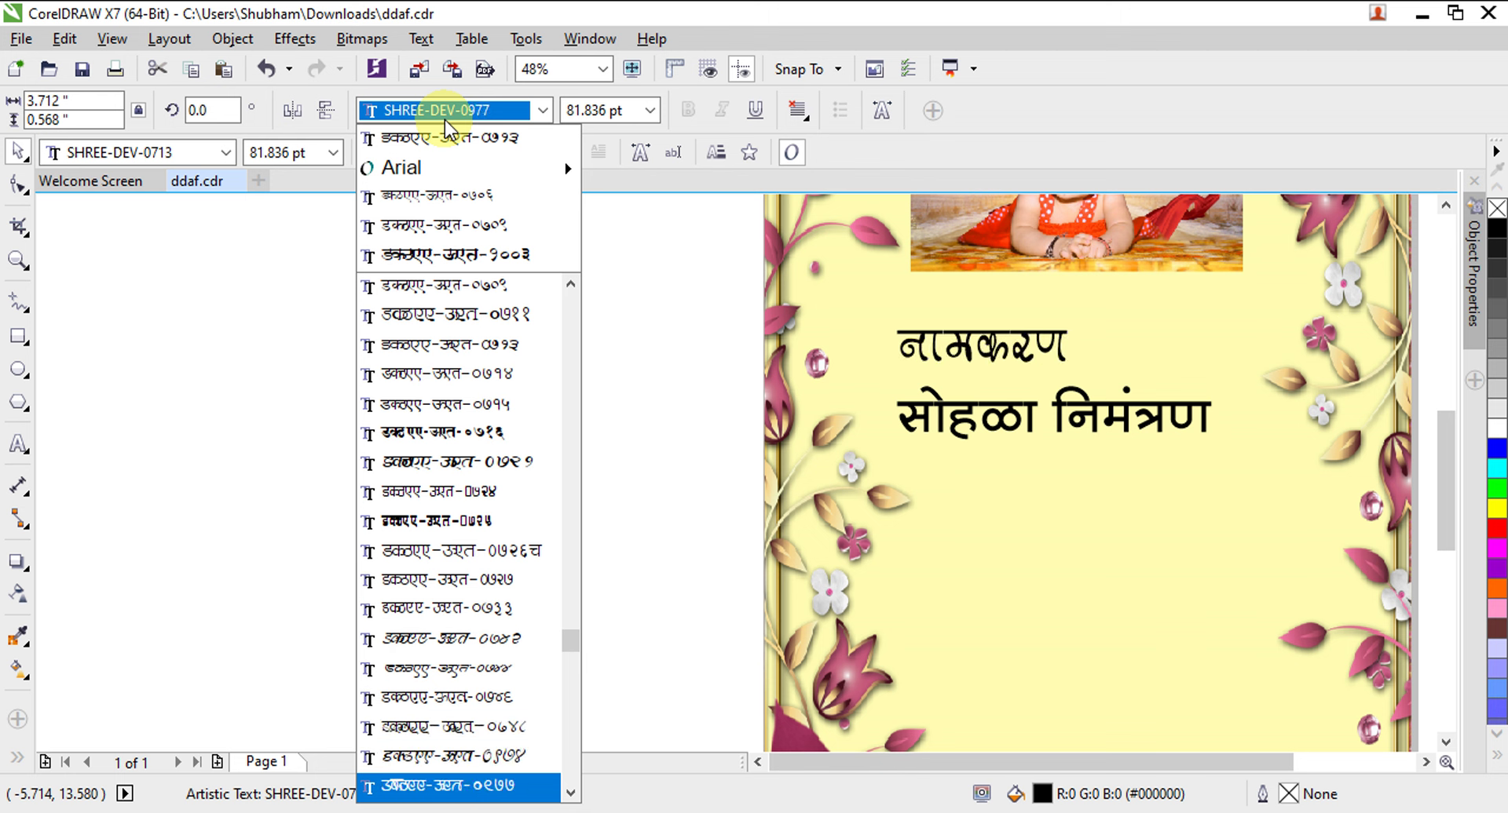
key(Down)
key(Down)
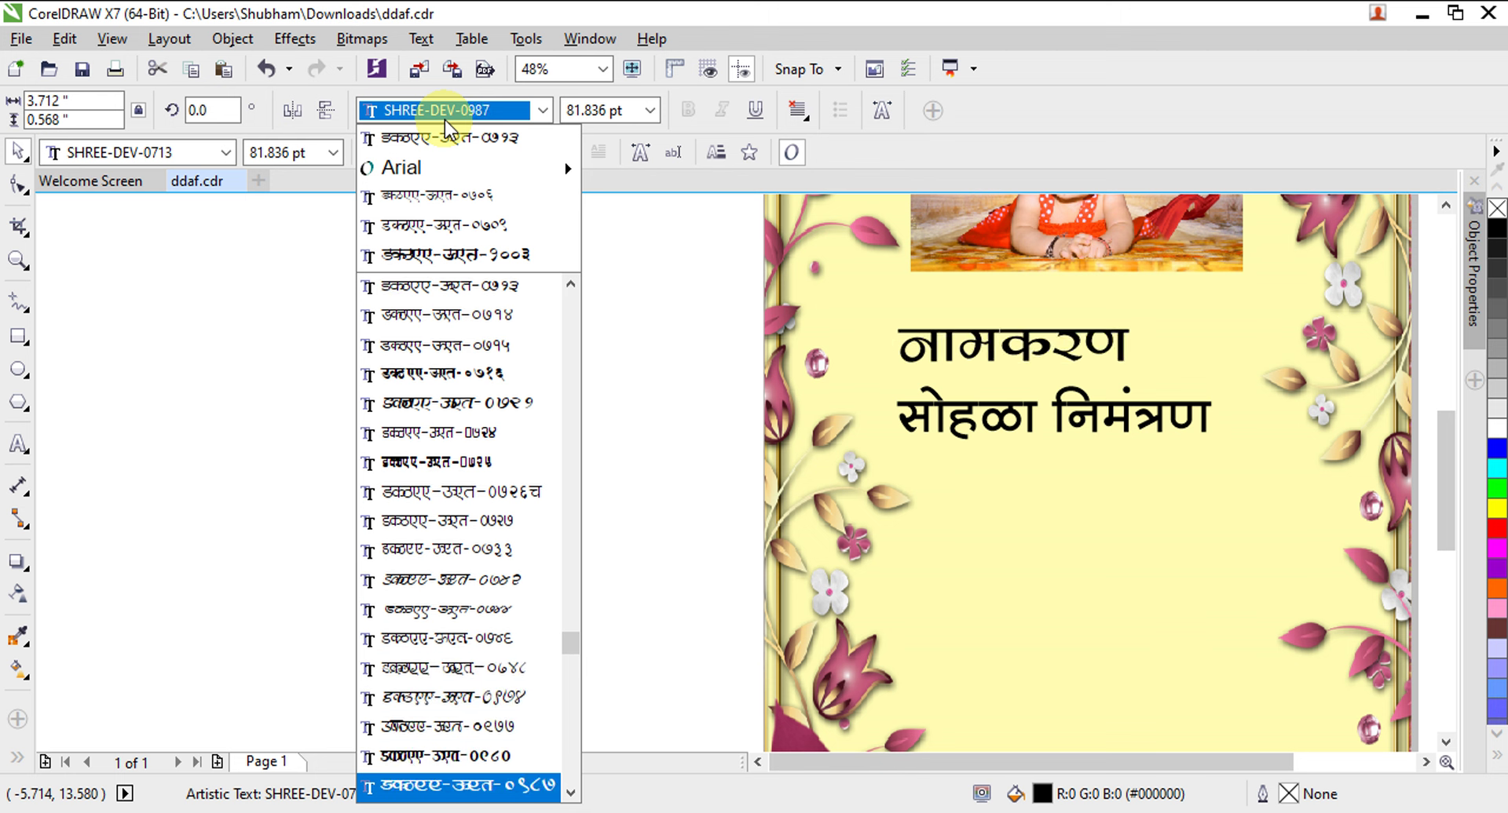
key(Down)
key(Down)
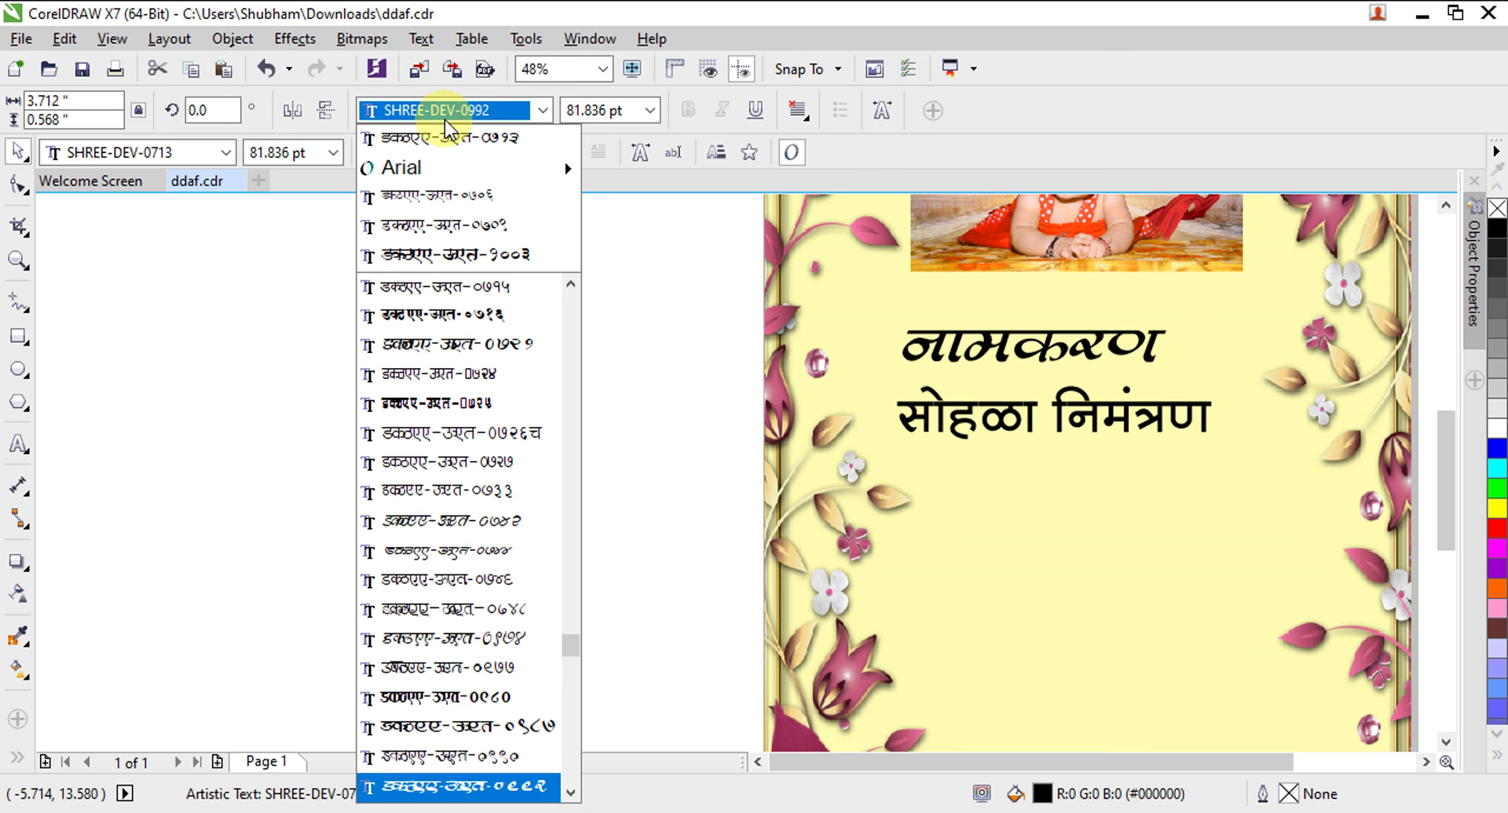
key(Down)
key(Down)
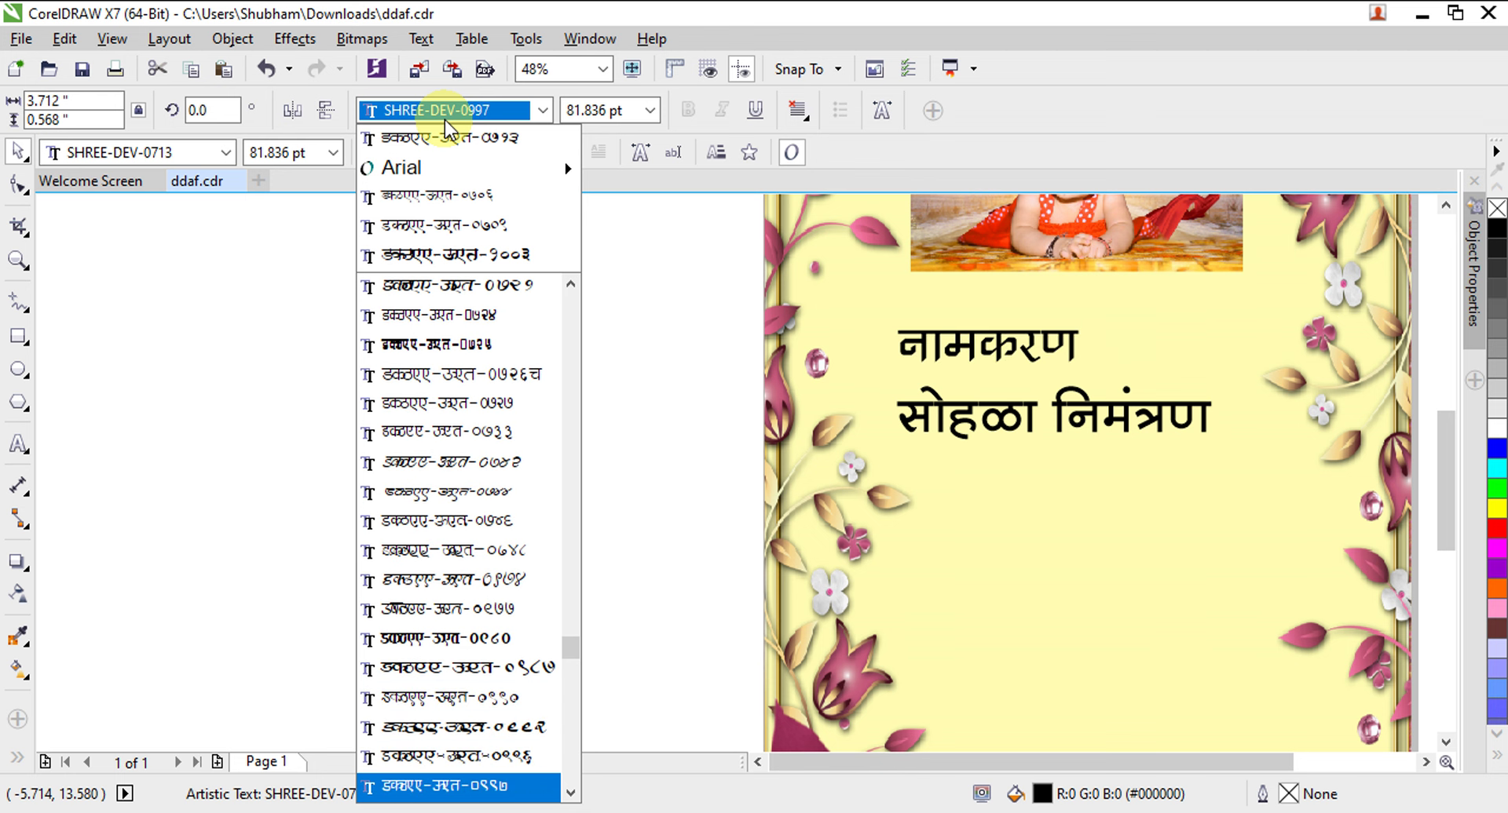
key(Down)
key(Down)
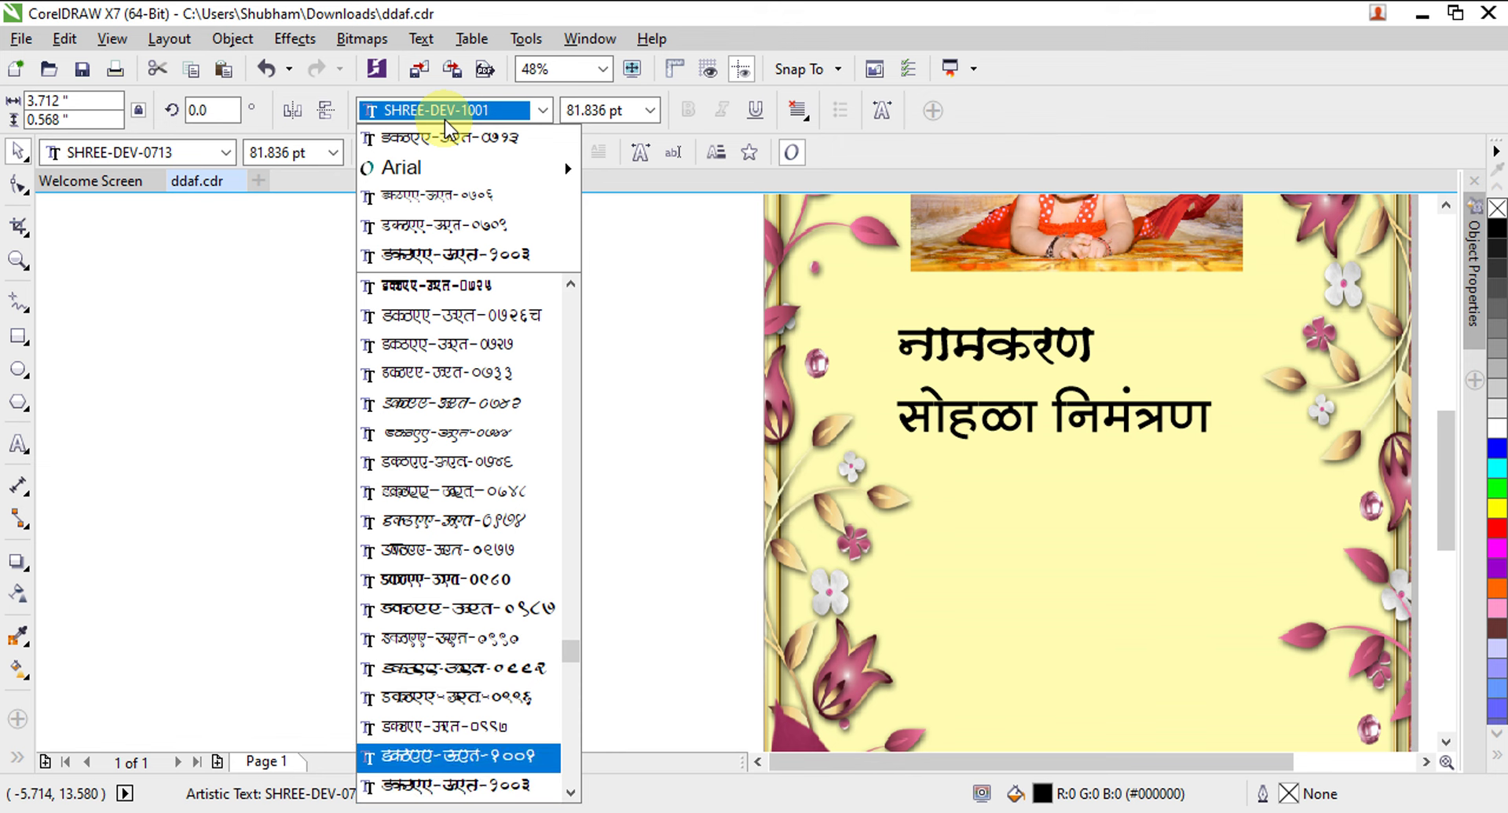
key(Return)
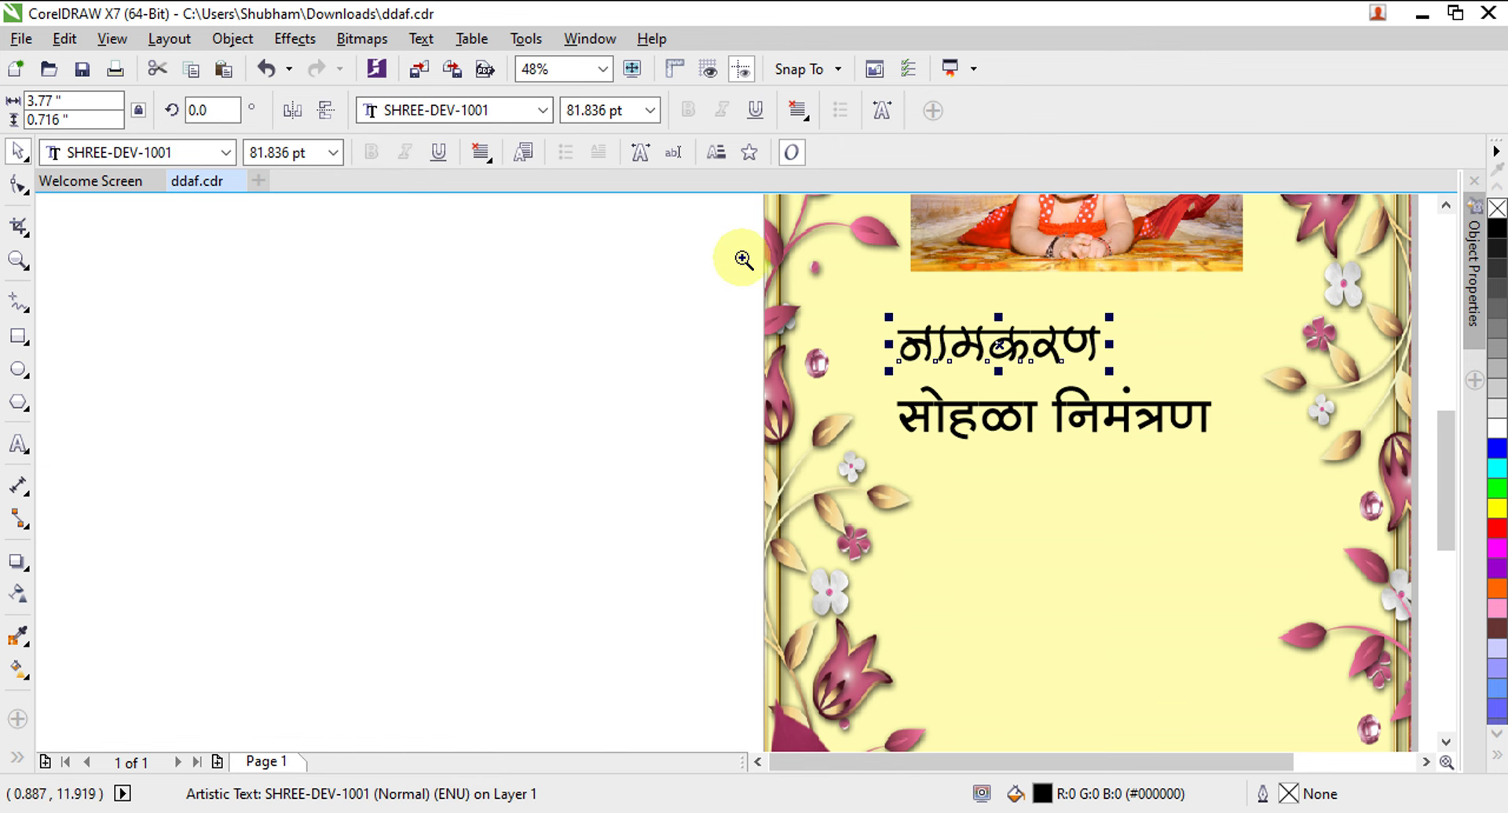
Enlarge the नामकरण line to about 158.4 pt and place it between the photo and the सोहळा निमंत्रण line.
drag(741, 259, 1500, 553)
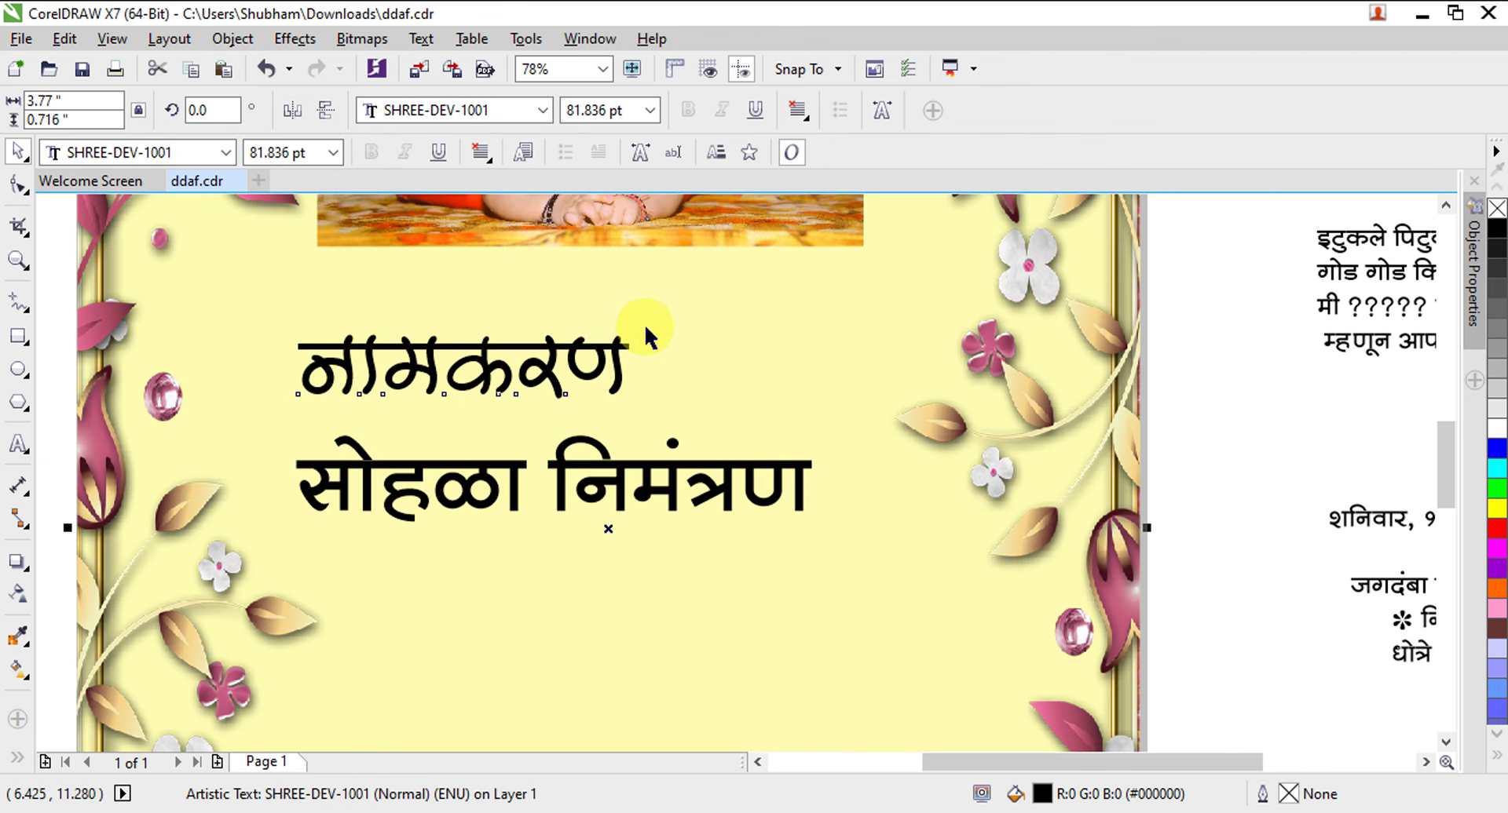
click(1194, 461)
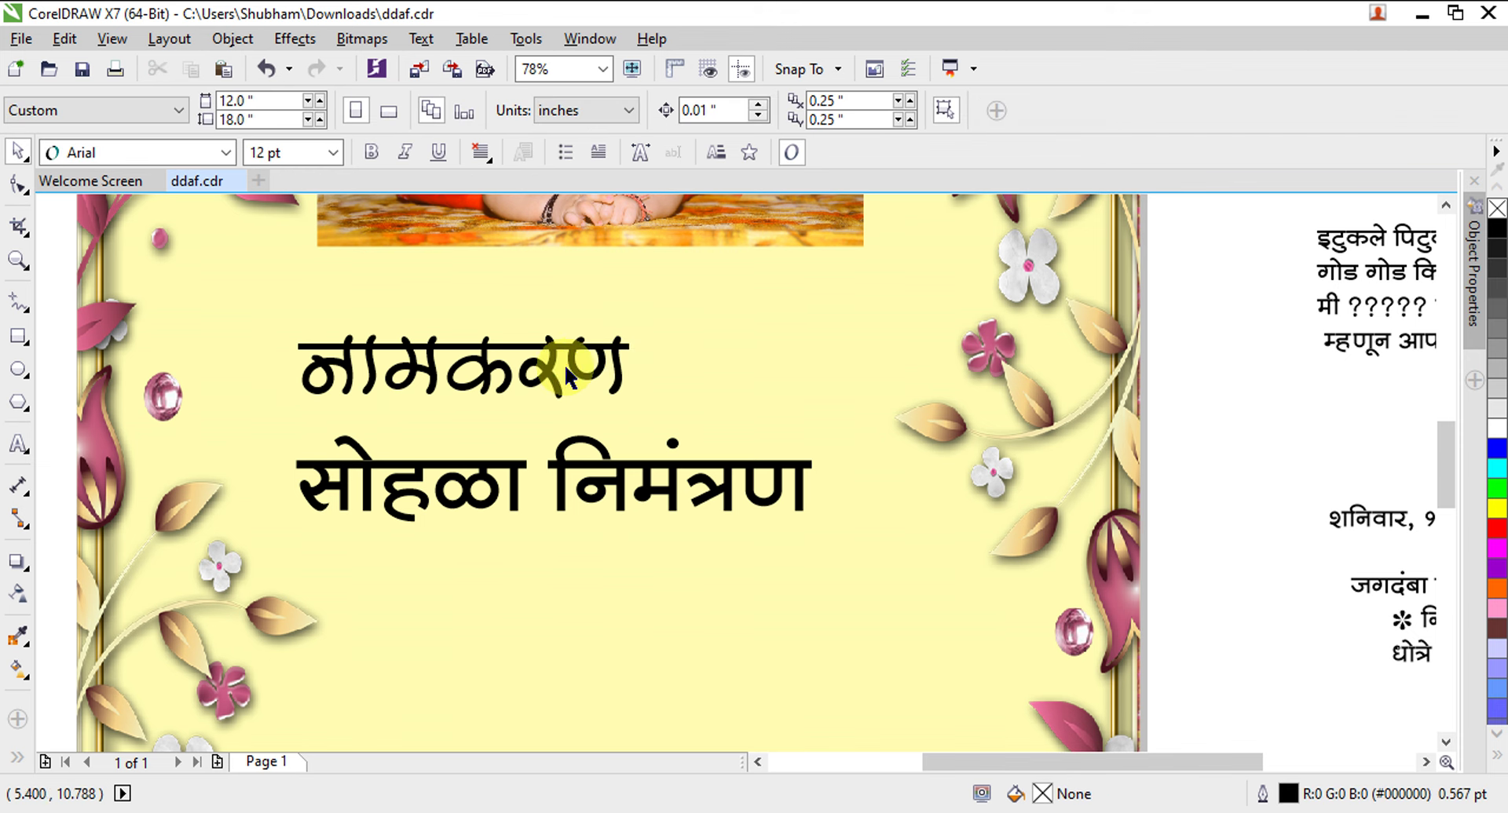
click(626, 347)
drag(636, 329, 794, 242)
click(402, 402)
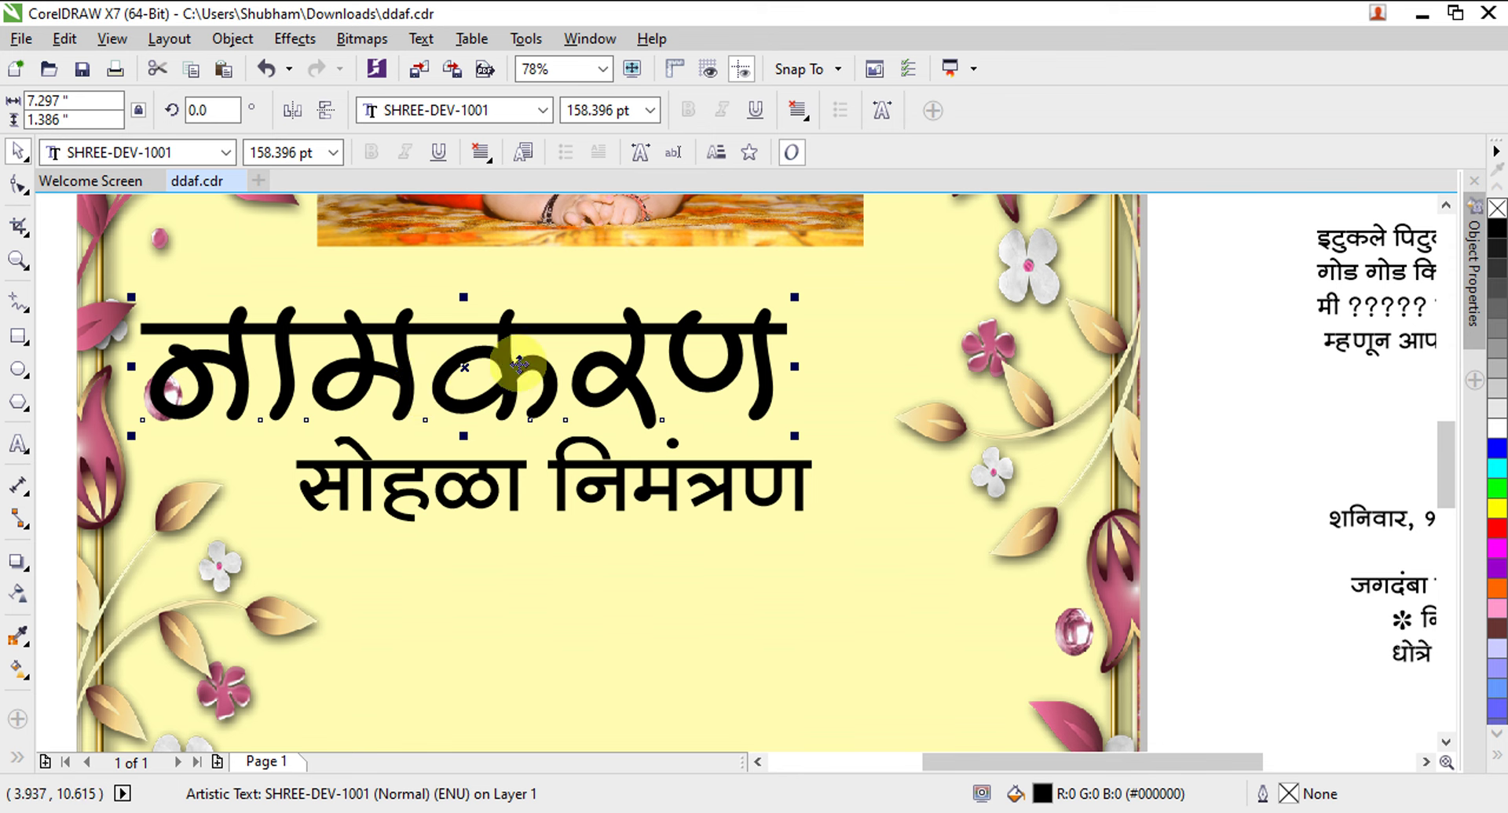
drag(470, 370, 573, 371)
Centre the नामकरण line horizontally on the card background.
shift+click(716, 678)
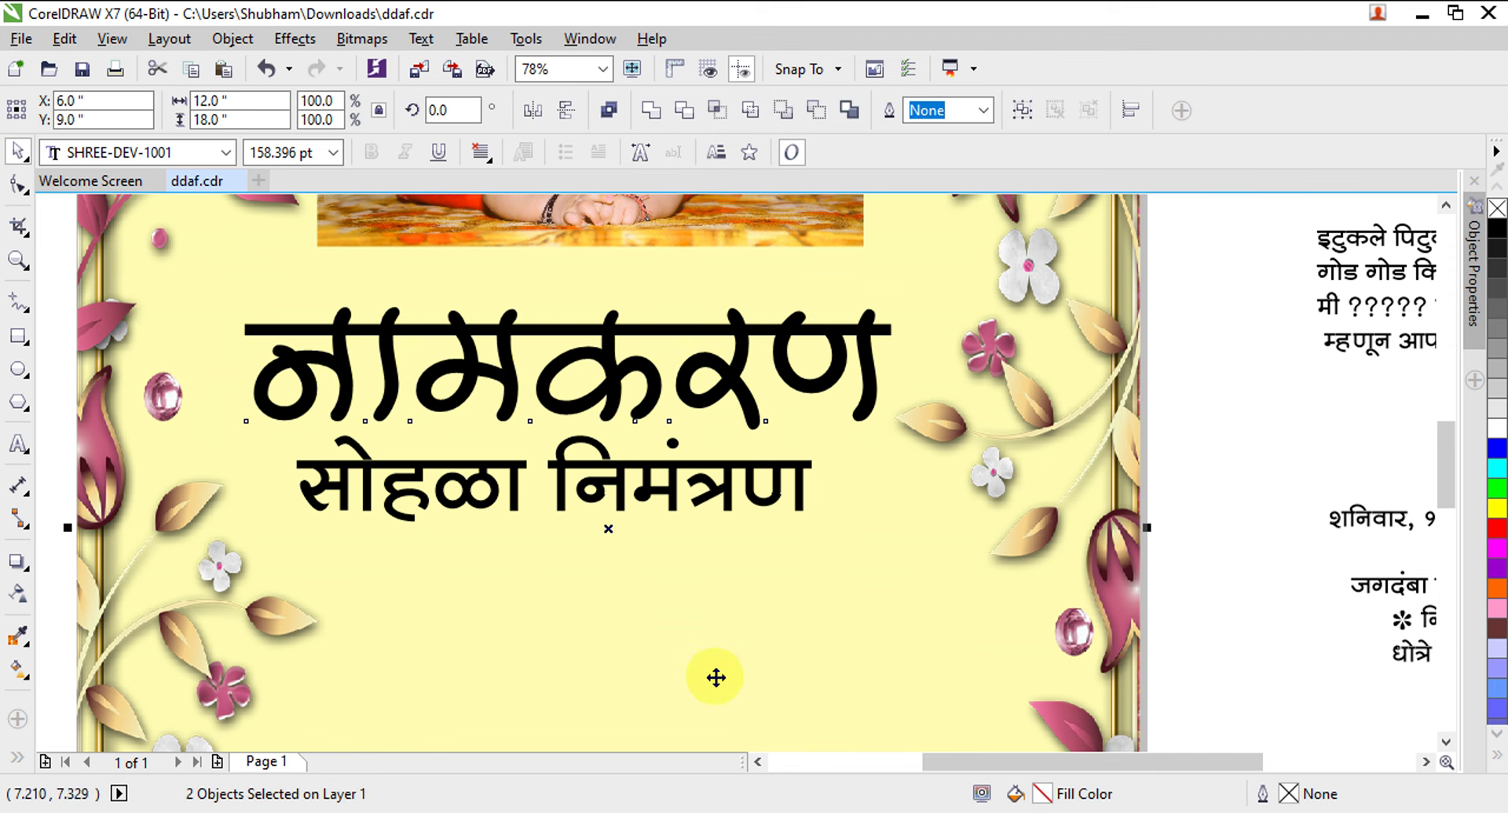
key(c)
click(1161, 653)
key(F3)
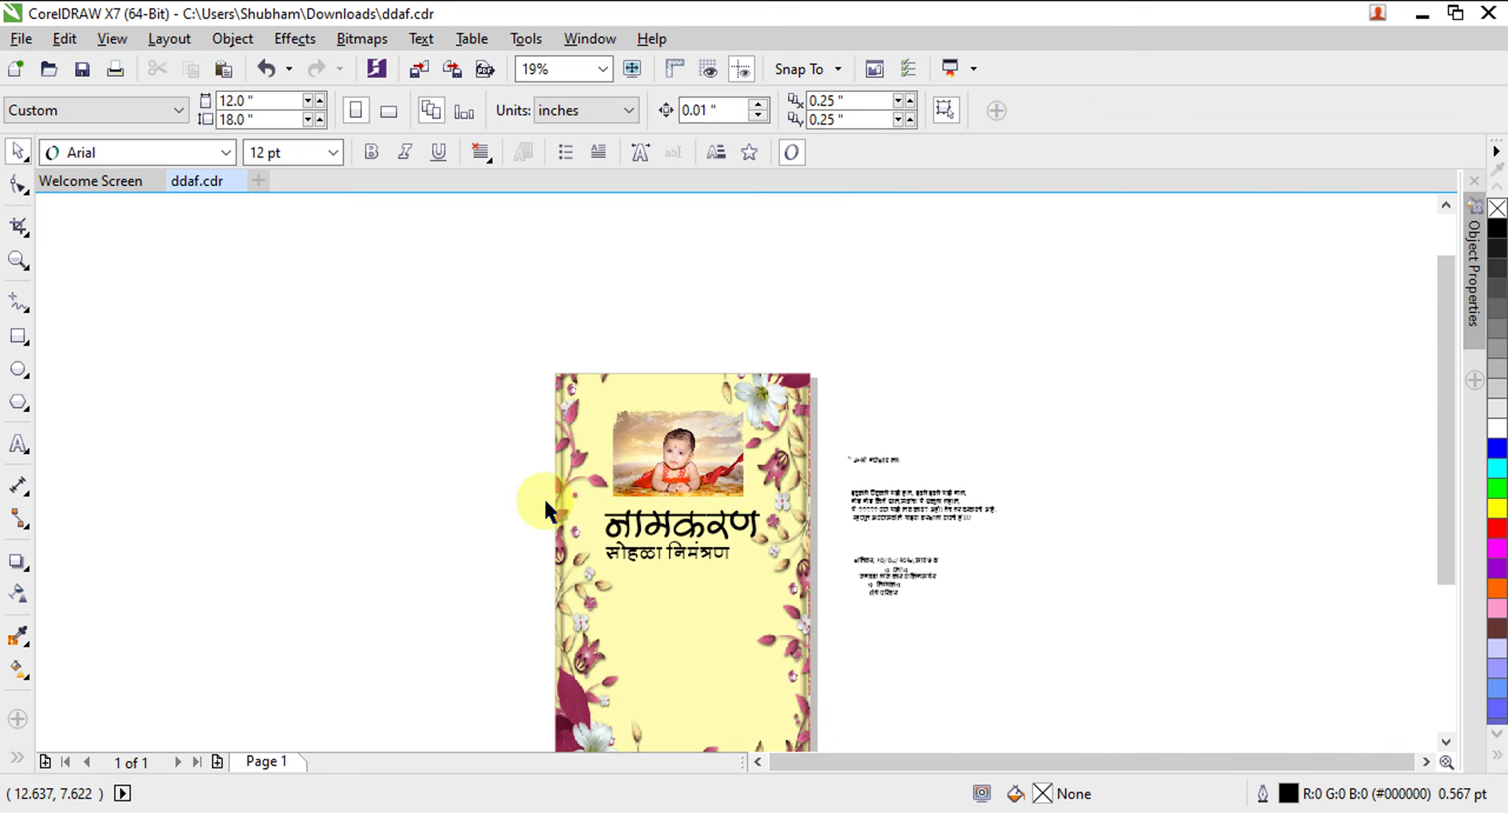
Fill the नामकरण line with a stronger shade of the pink sampled from the flower frame, #D9255E.
key(F2)
drag(489, 444, 891, 573)
drag(717, 528, 717, 533)
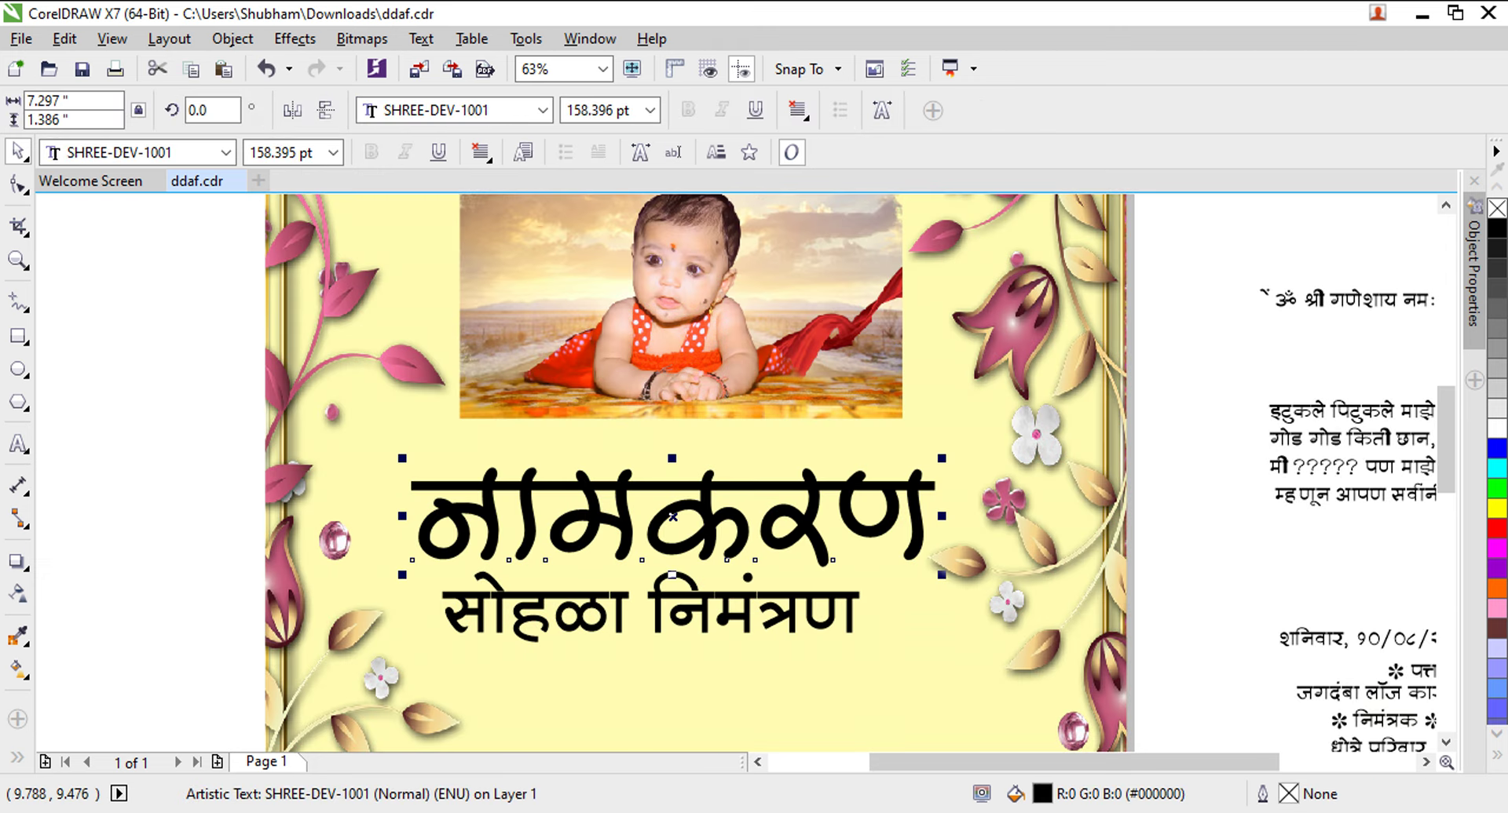
double_click(1042, 794)
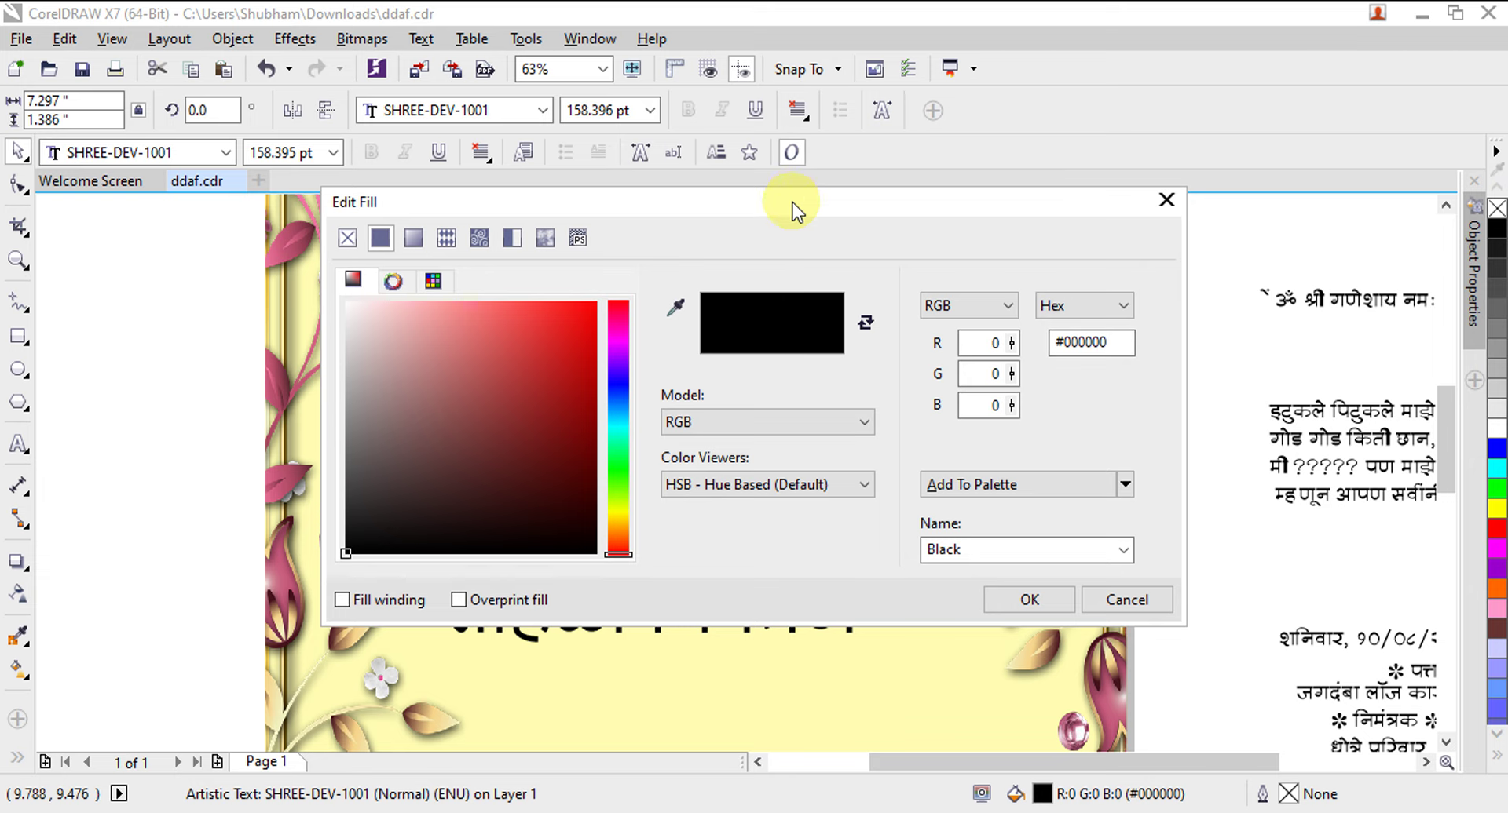
drag(793, 203, 788, 483)
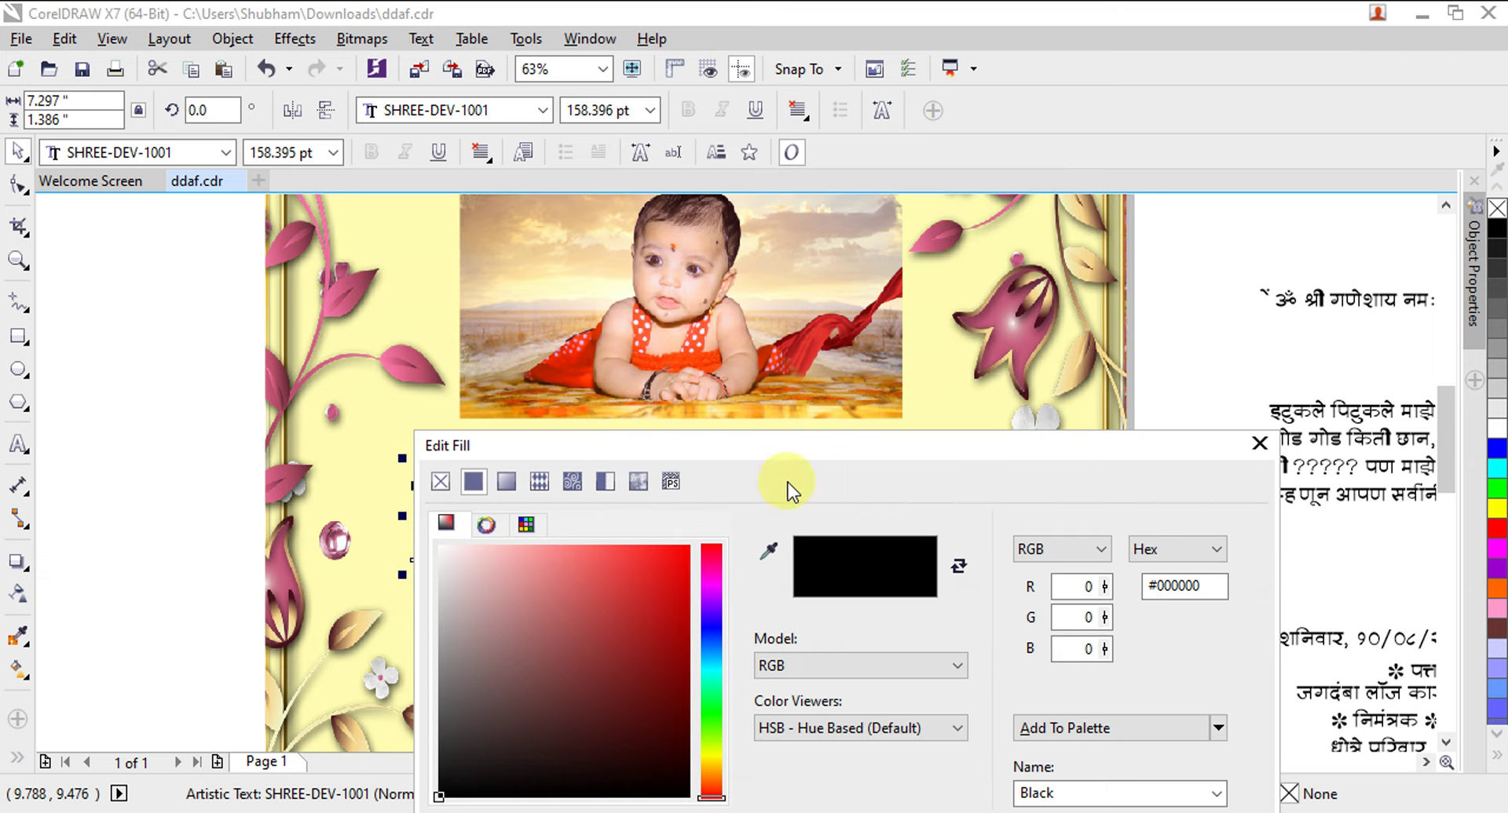
click(1030, 340)
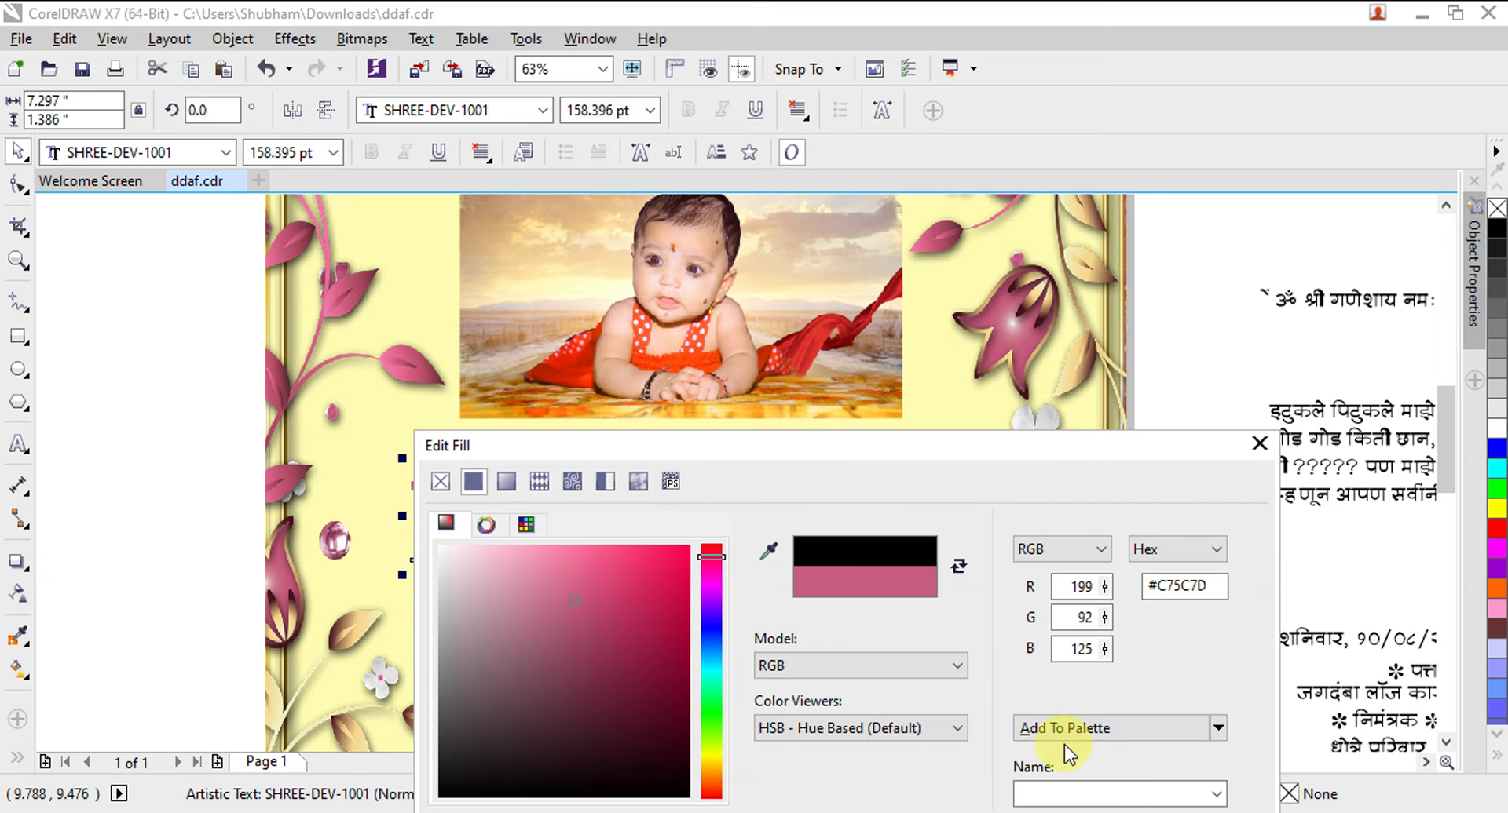
drag(1038, 464, 1190, 342)
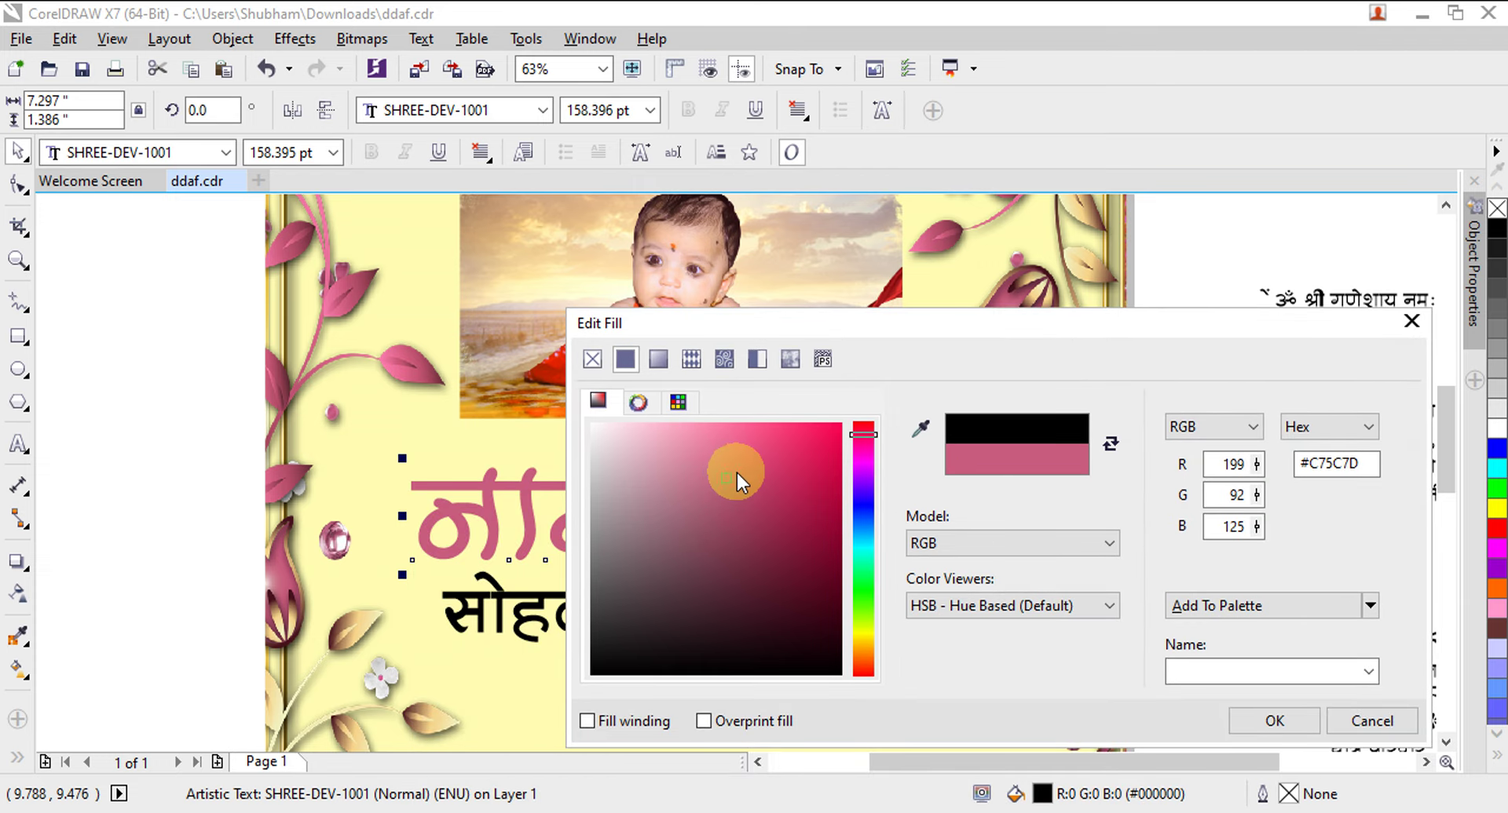
drag(723, 478, 797, 461)
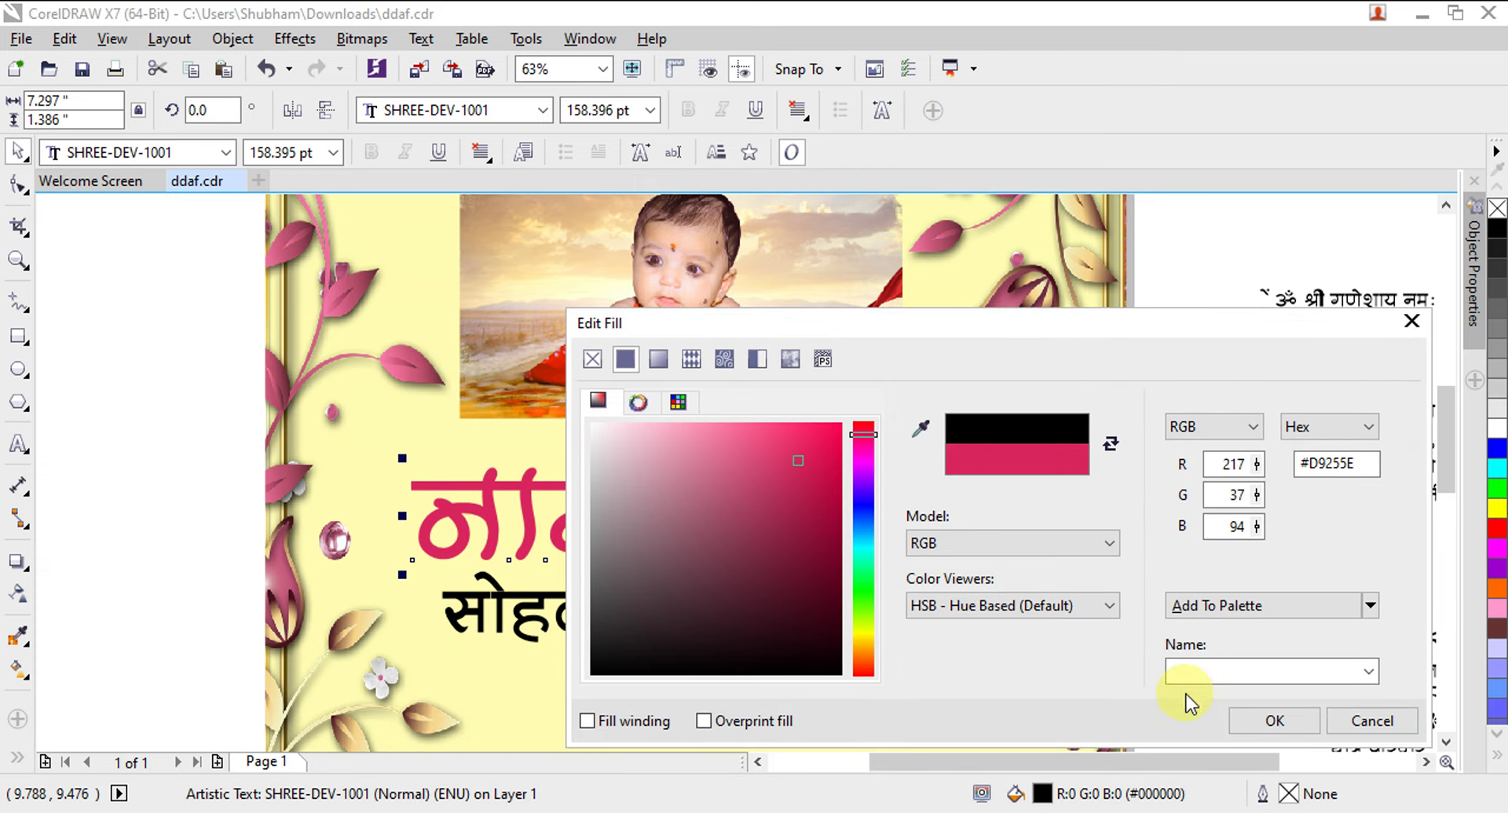
click(1276, 721)
Shift the सोहळा निमंत्रण line under the right end of नामकरण and fill it with dark red #A60A0A.
click(827, 630)
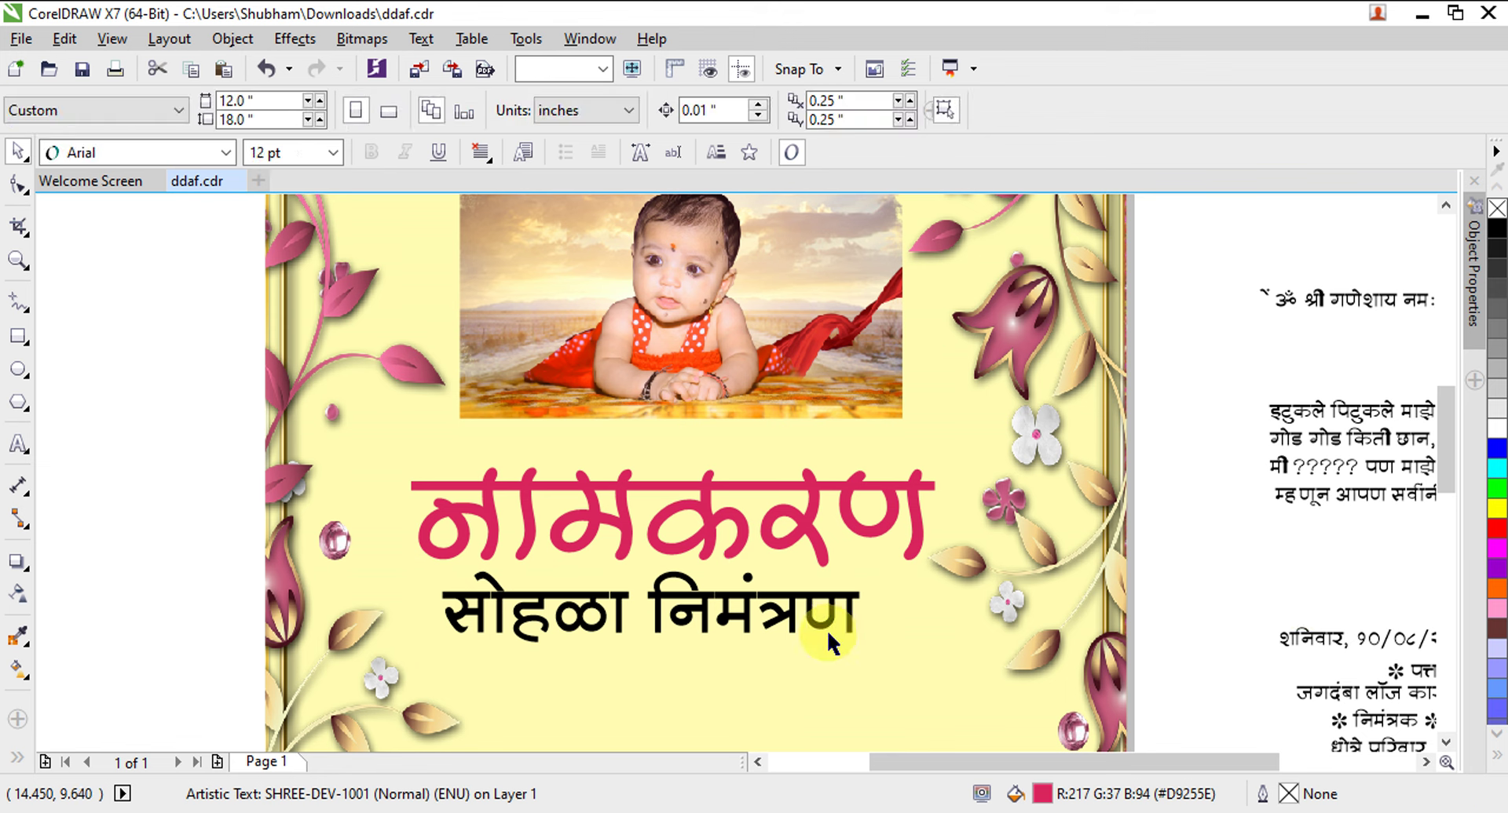
click(850, 620)
drag(850, 620, 893, 616)
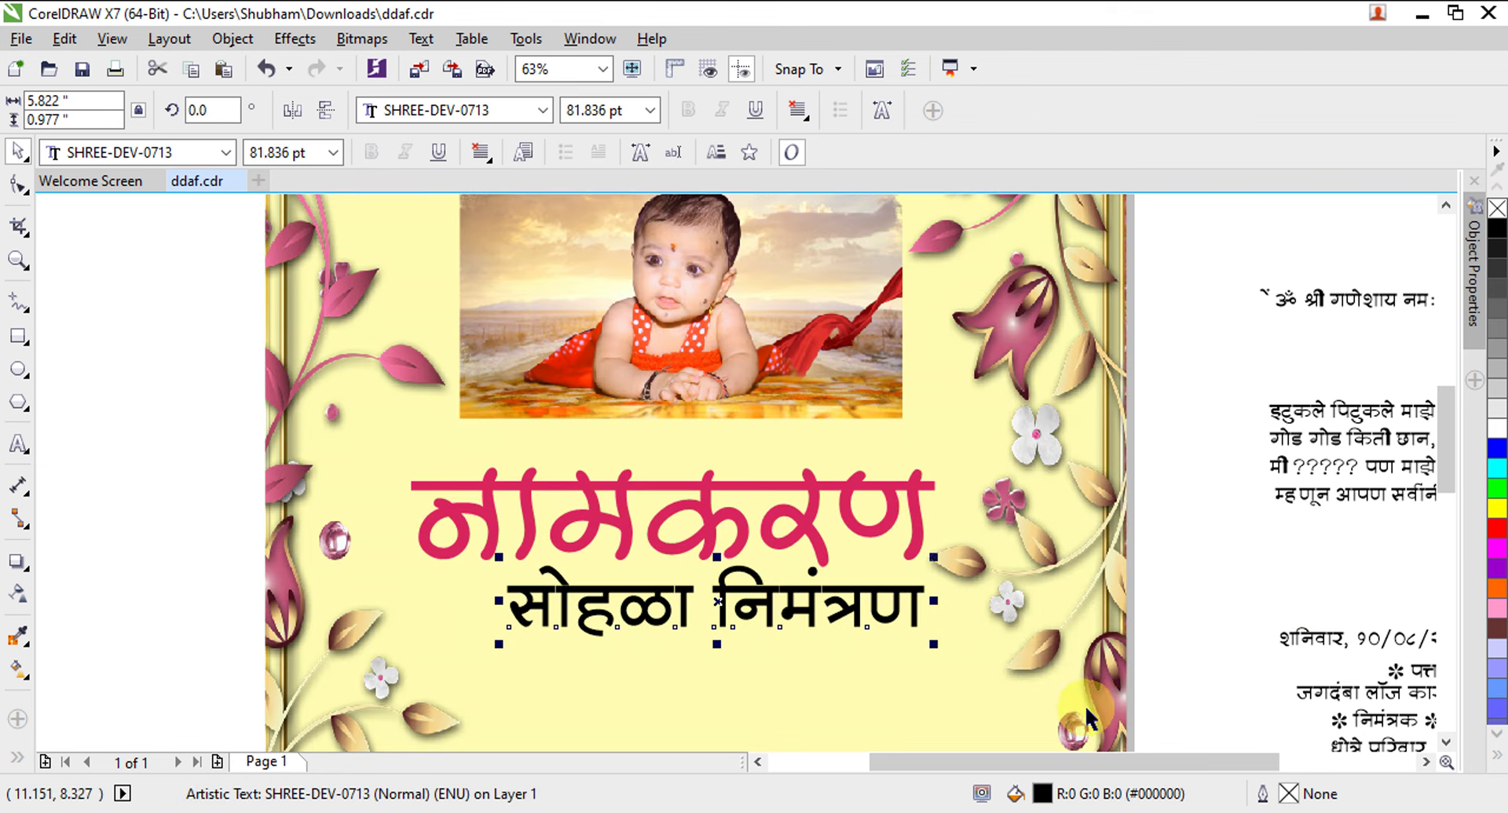
double_click(1042, 794)
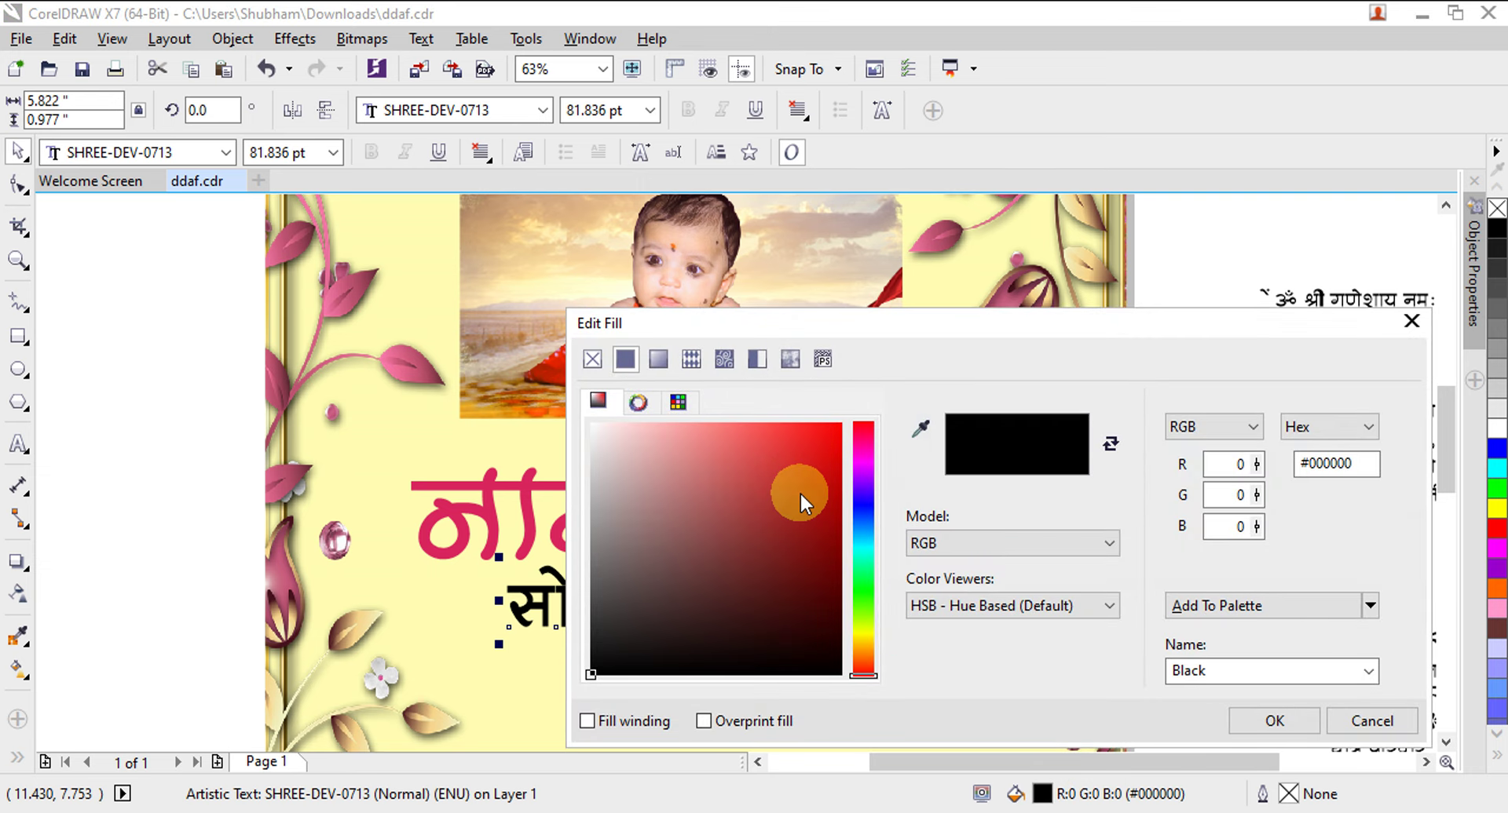
click(831, 514)
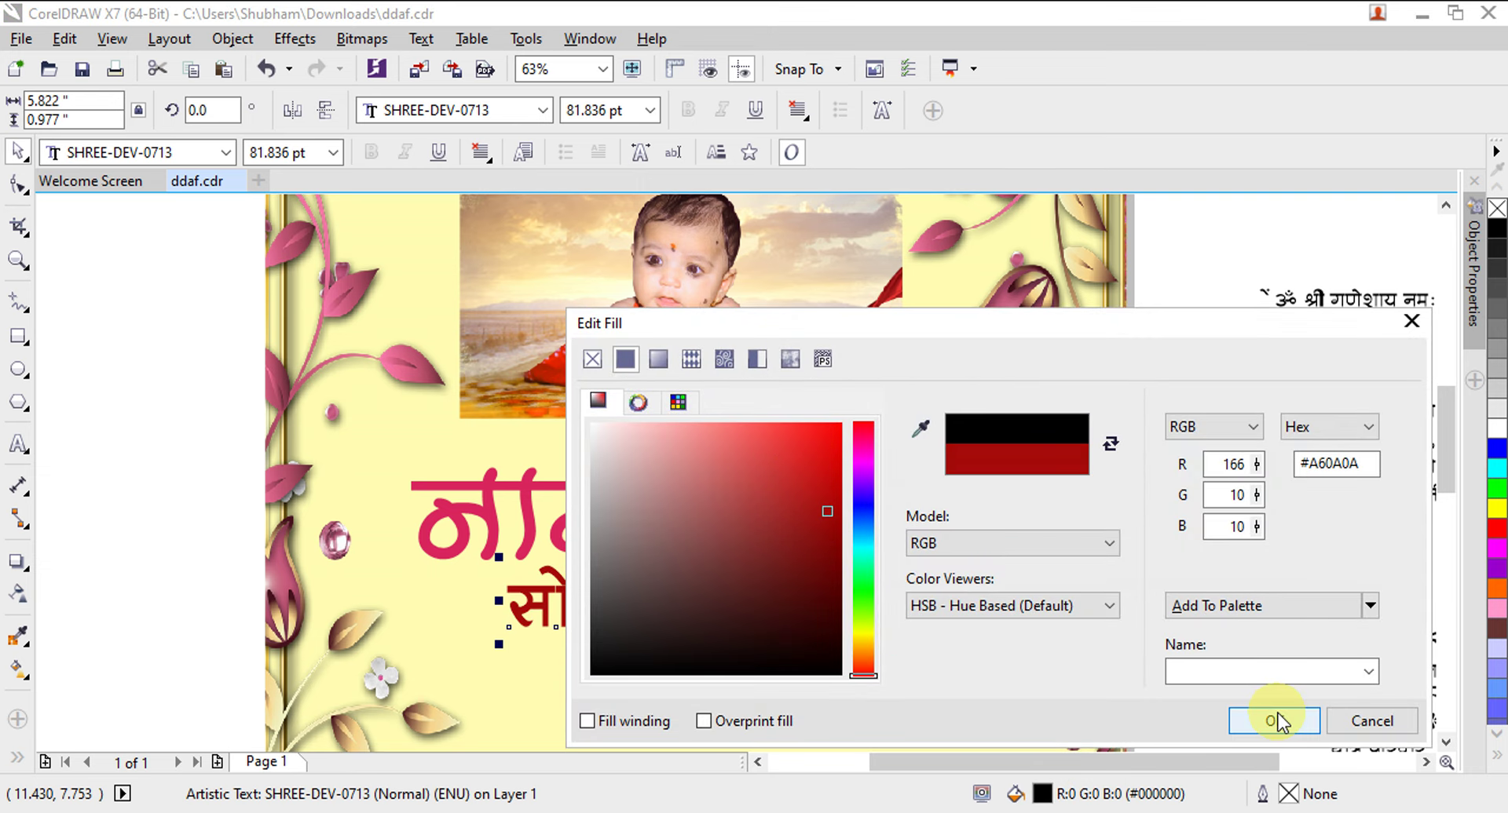
click(1277, 715)
click(1243, 575)
Move the four-line verse beginning इटुकले पिटुकले from beside the page onto the card below the heading.
scroll(857, 585, down, 2)
key(F2)
drag(603, 472, 1069, 705)
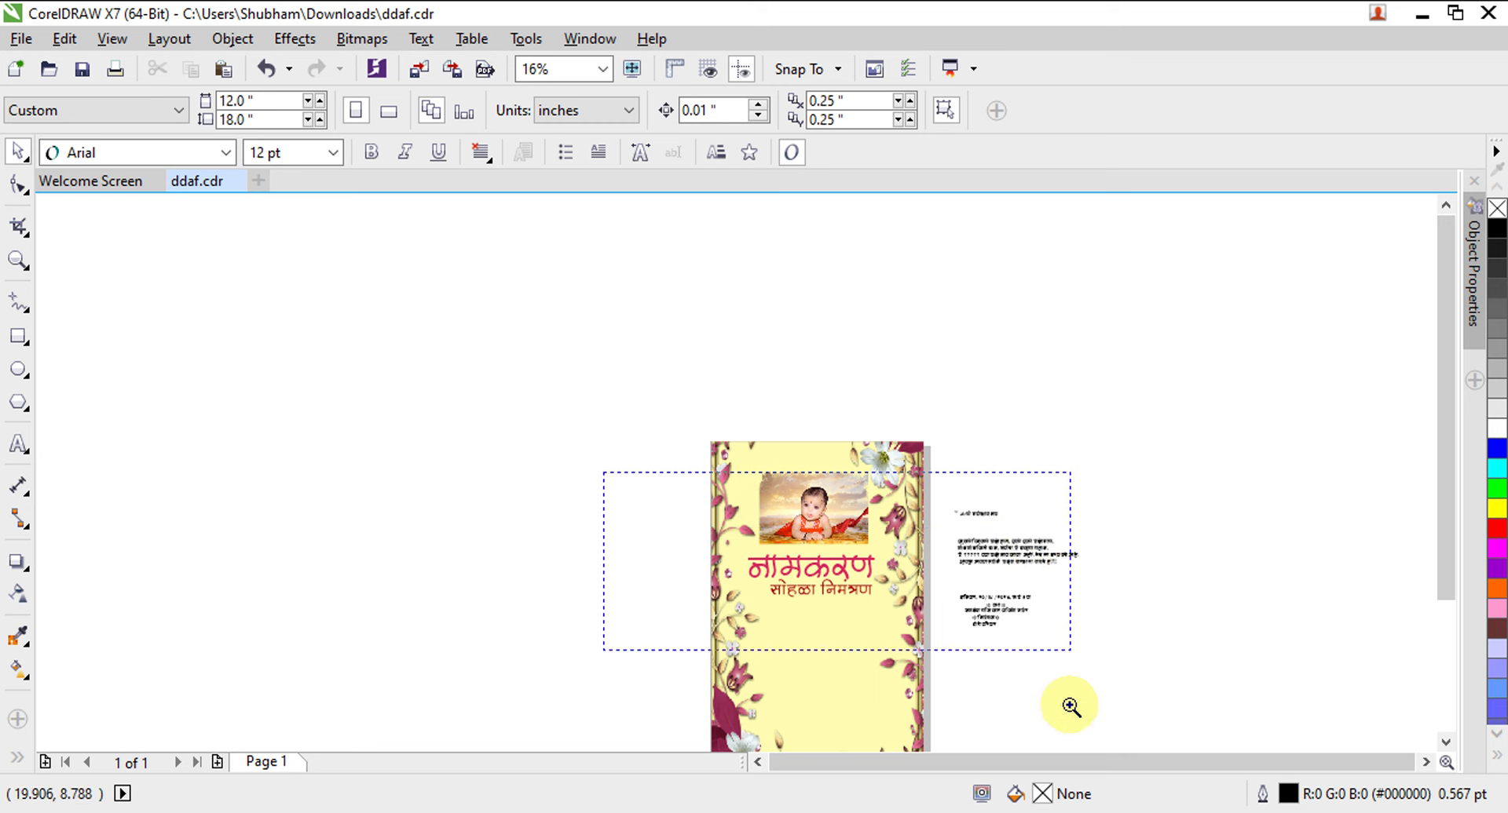
click(1069, 707)
drag(447, 337, 1146, 542)
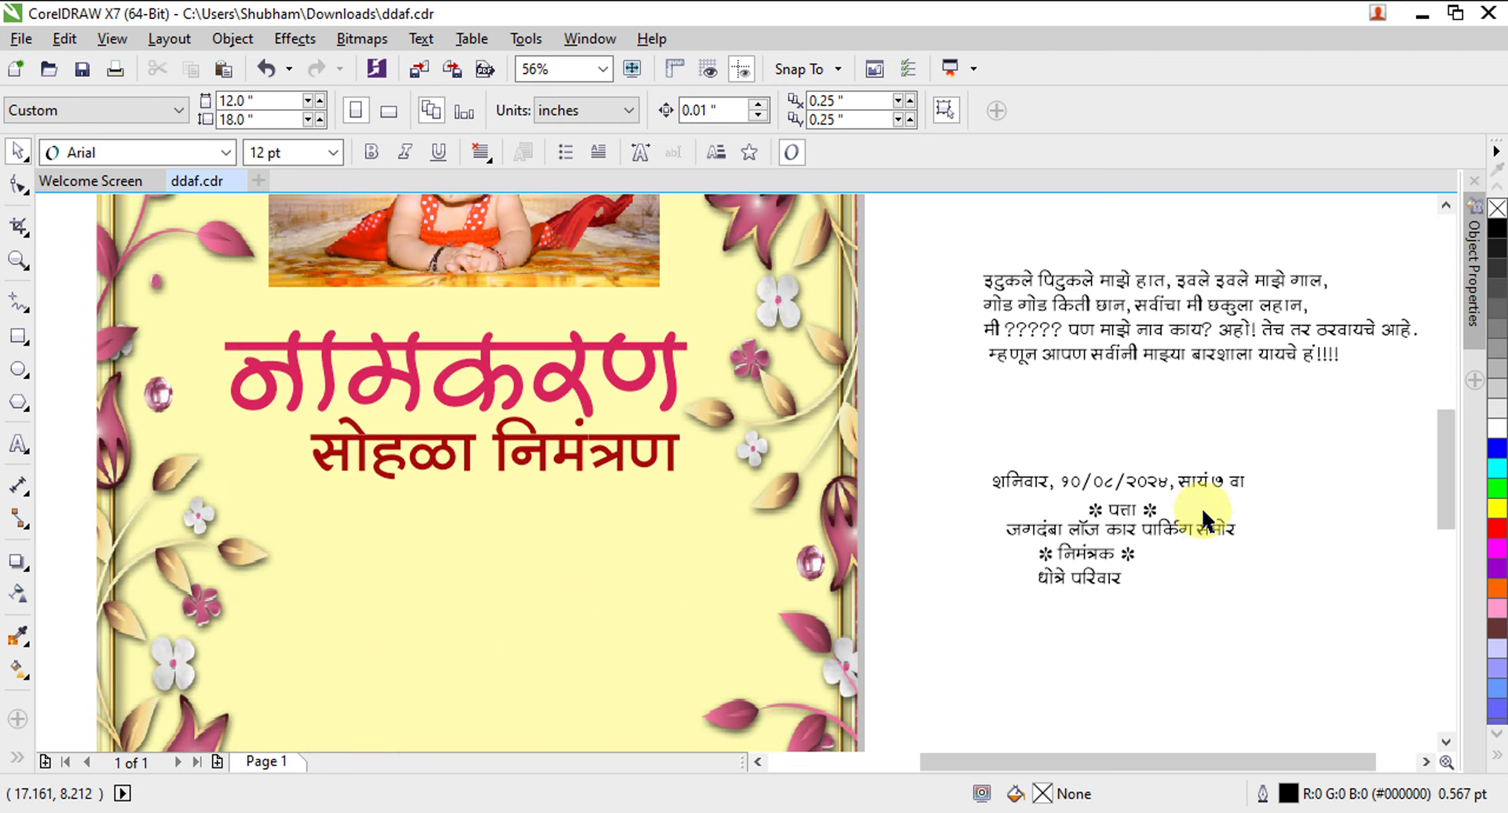
drag(1189, 303, 481, 538)
Set the font size of the verse on the card to 36 pt.
scroll(463, 553, down, 1)
key(z)
drag(252, 498, 747, 707)
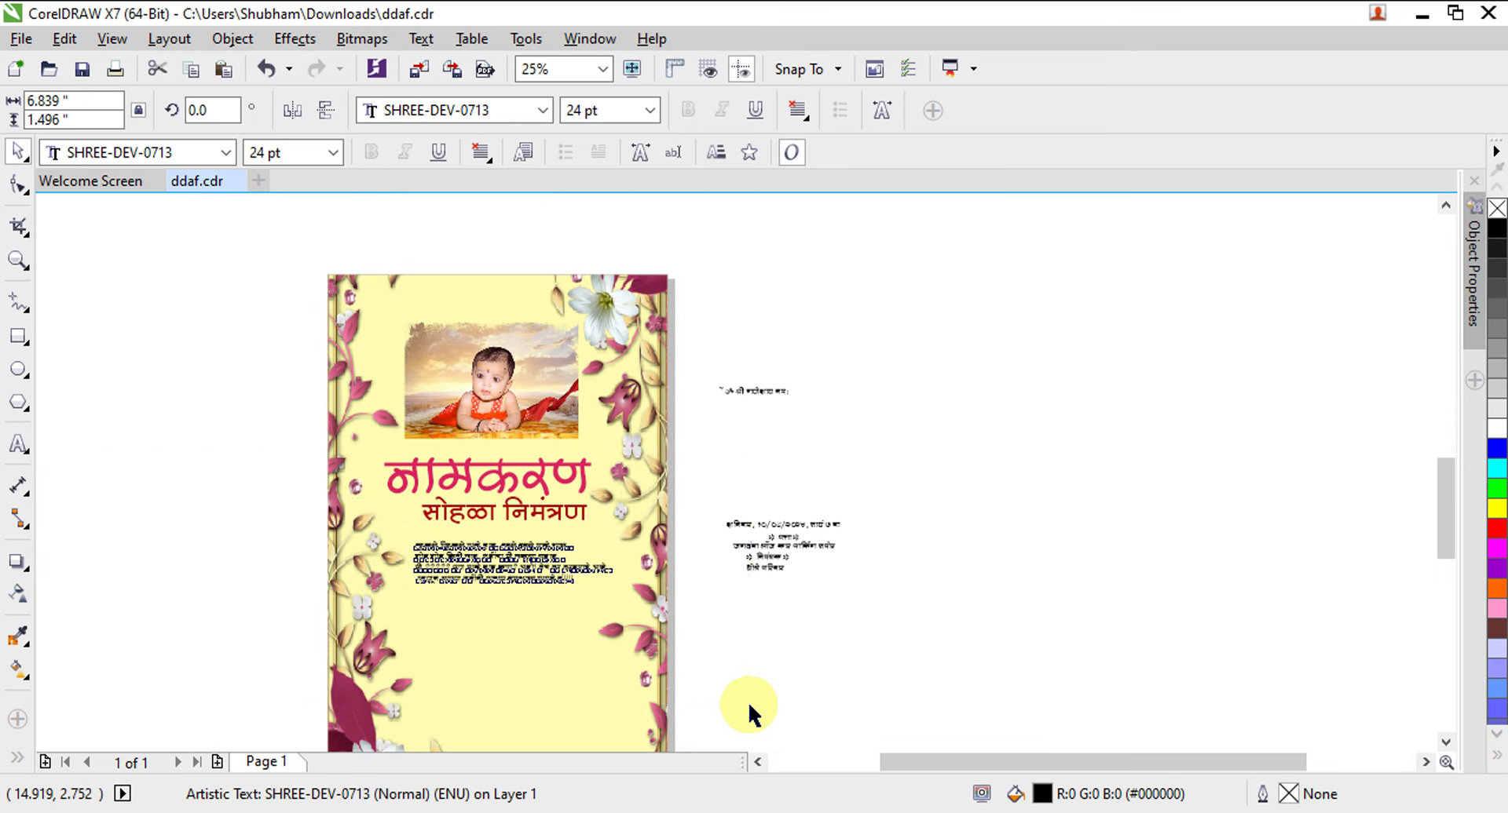
drag(178, 294, 1272, 548)
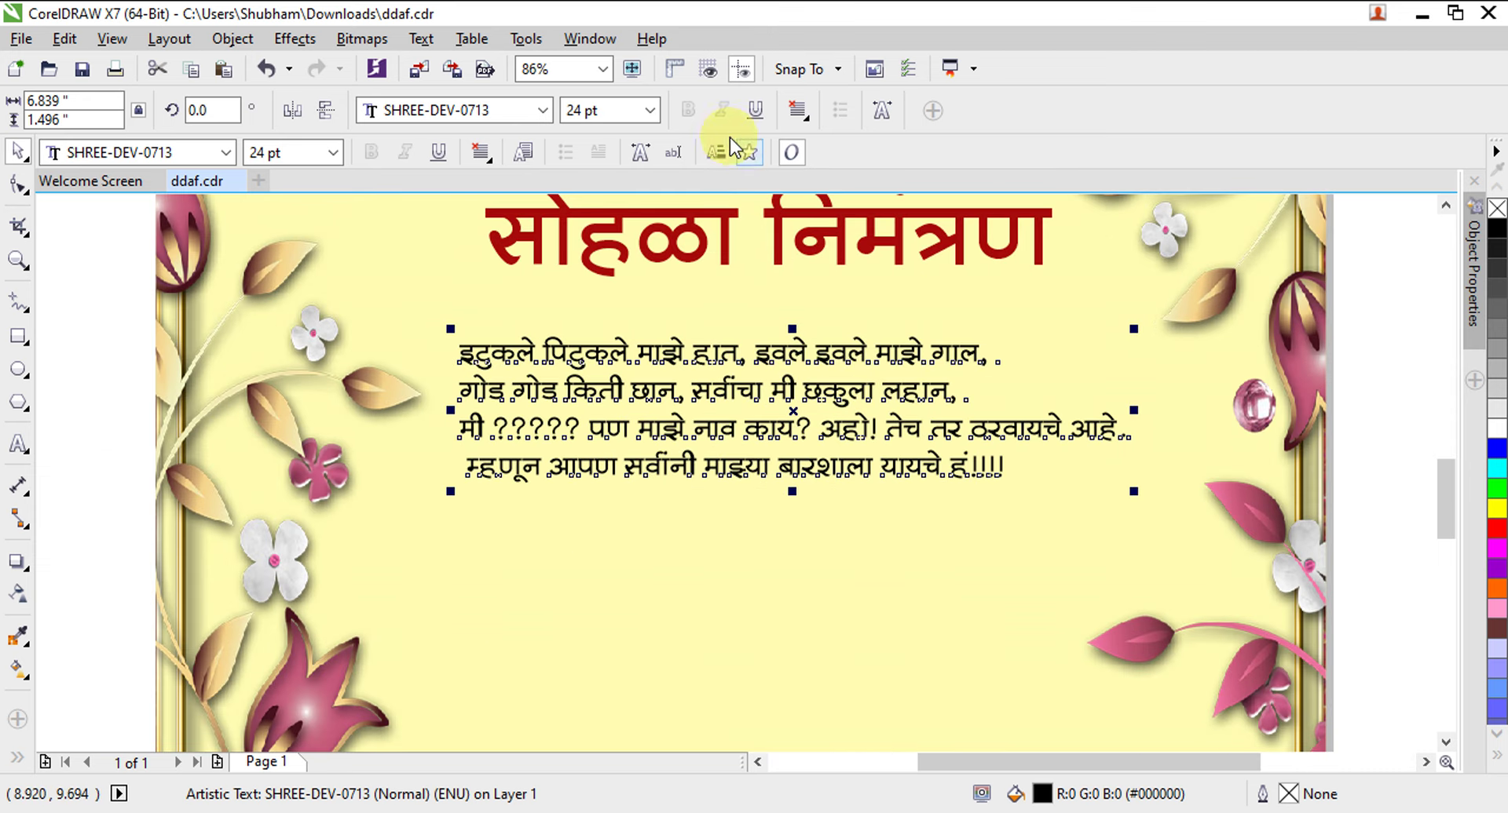
click(651, 111)
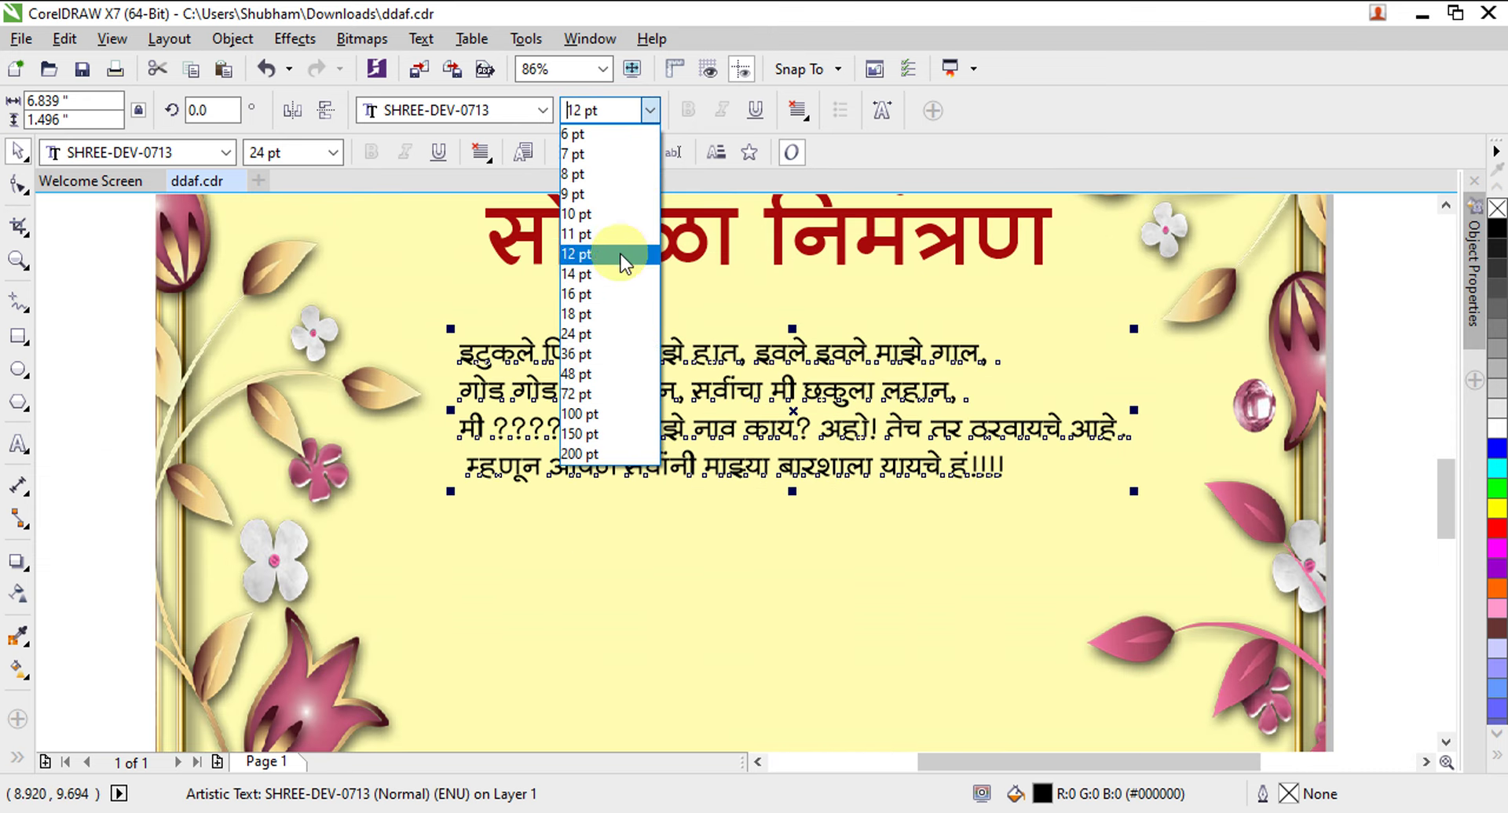
click(611, 355)
Break the verse's overlong third line so that तेच तर ठरवायचे आहे starts a new line.
scroll(726, 405, down, 4)
key(F2)
drag(584, 336, 999, 510)
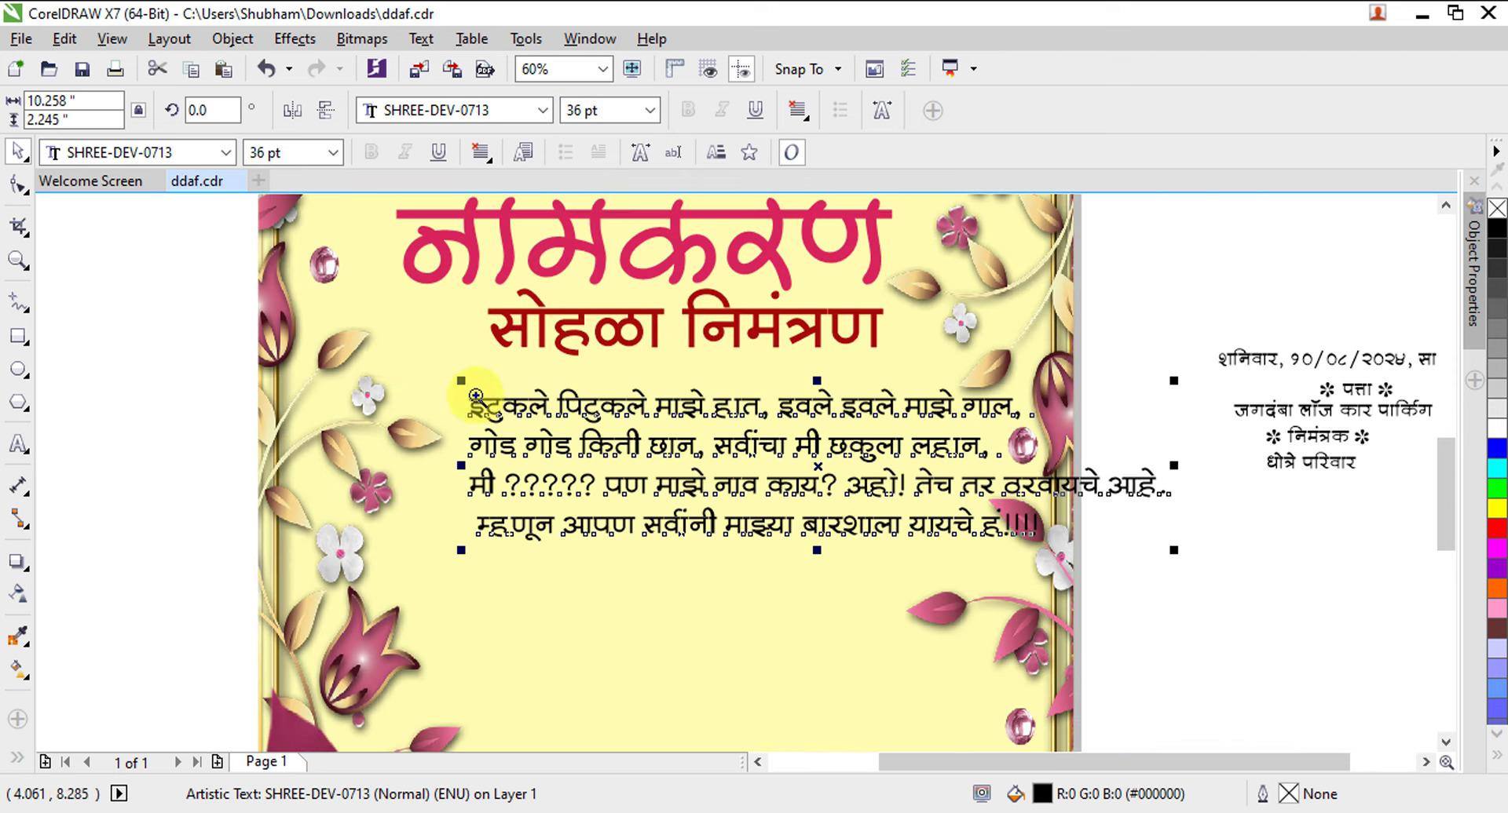
key(F2)
drag(330, 333, 1332, 738)
click(1305, 603)
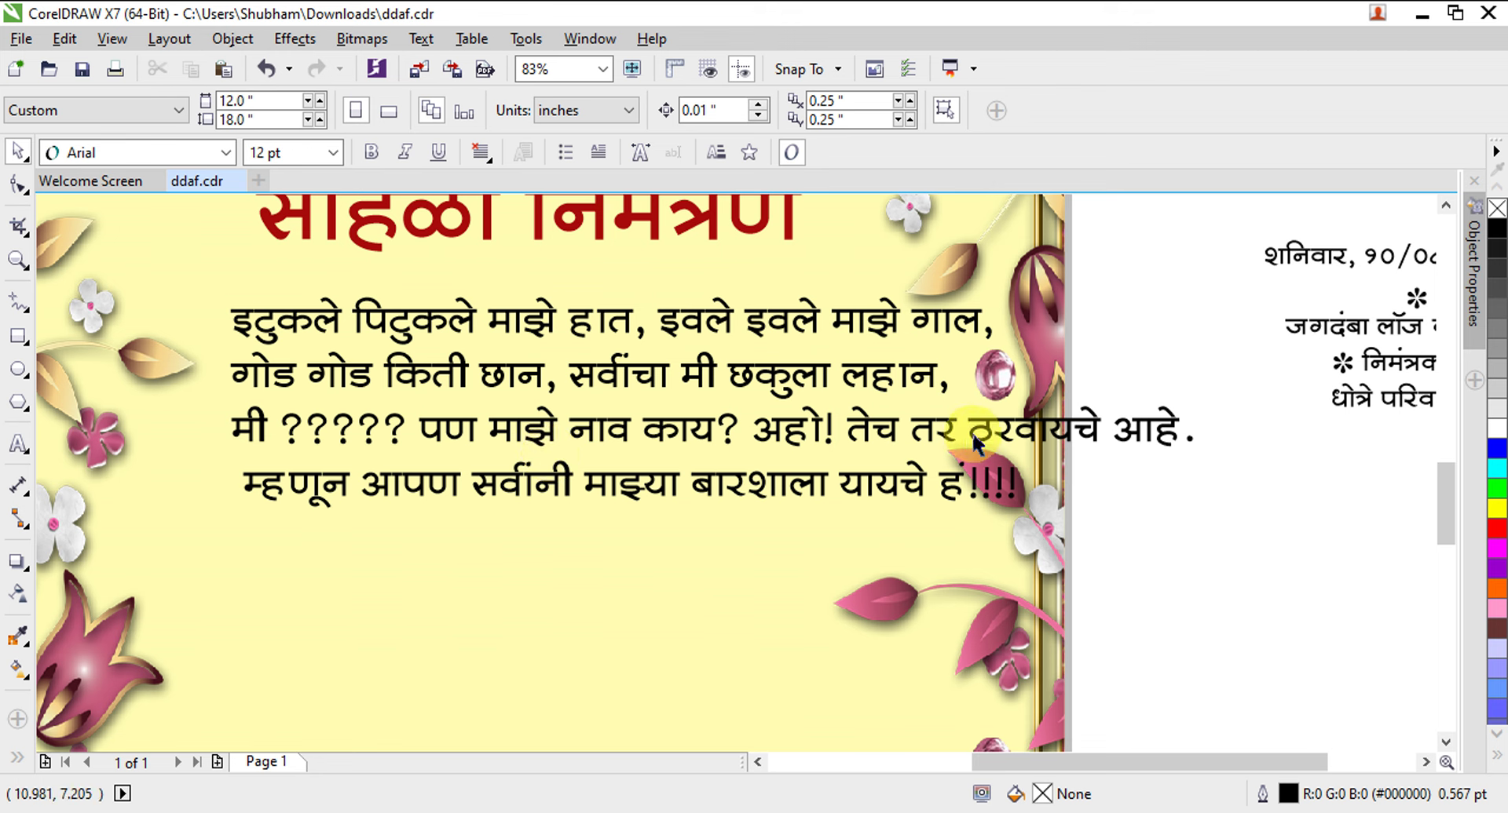
click(854, 442)
key(Return)
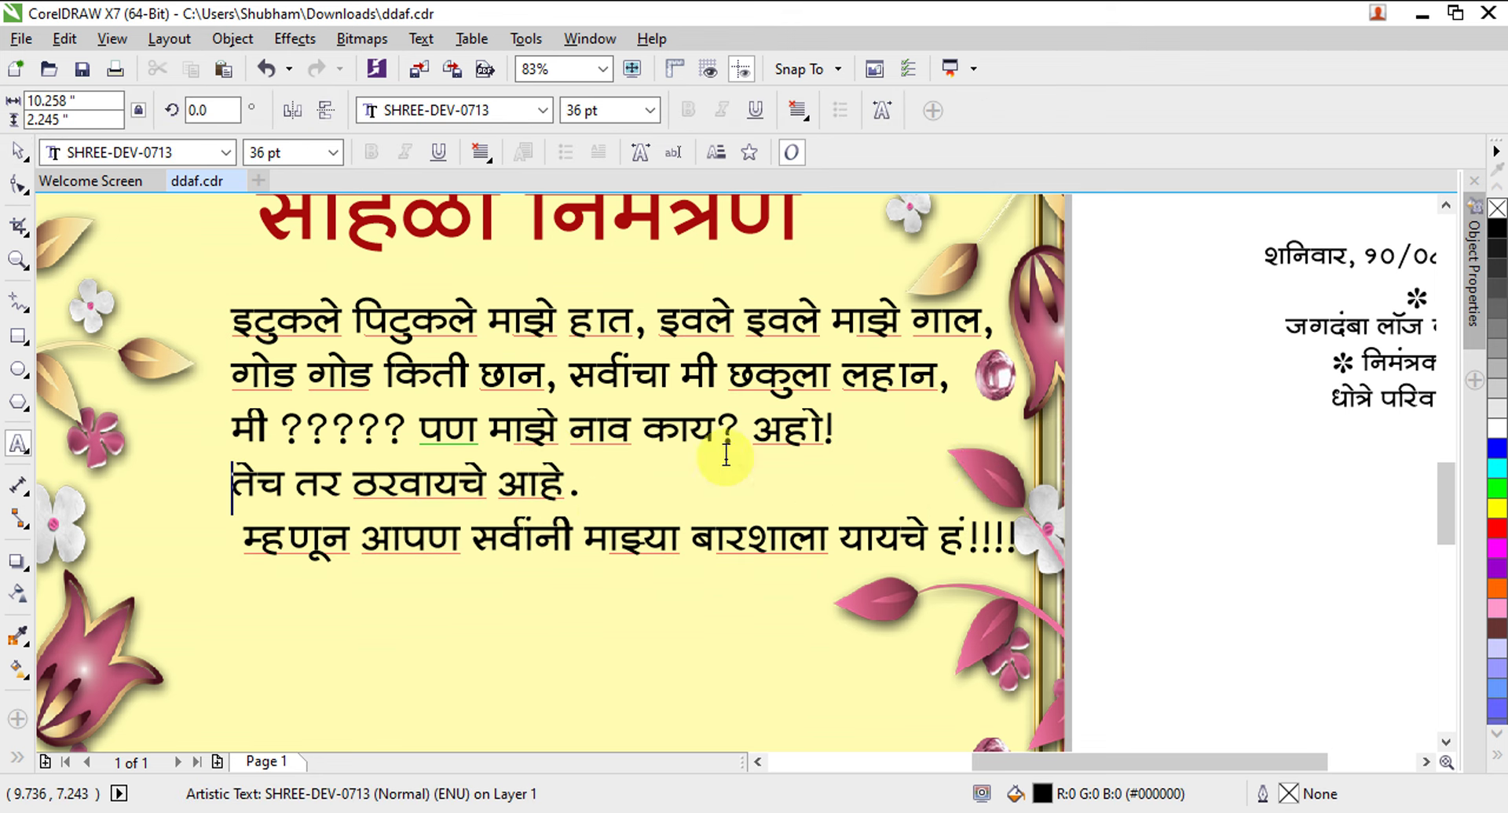
click(246, 542)
key(BackSpace)
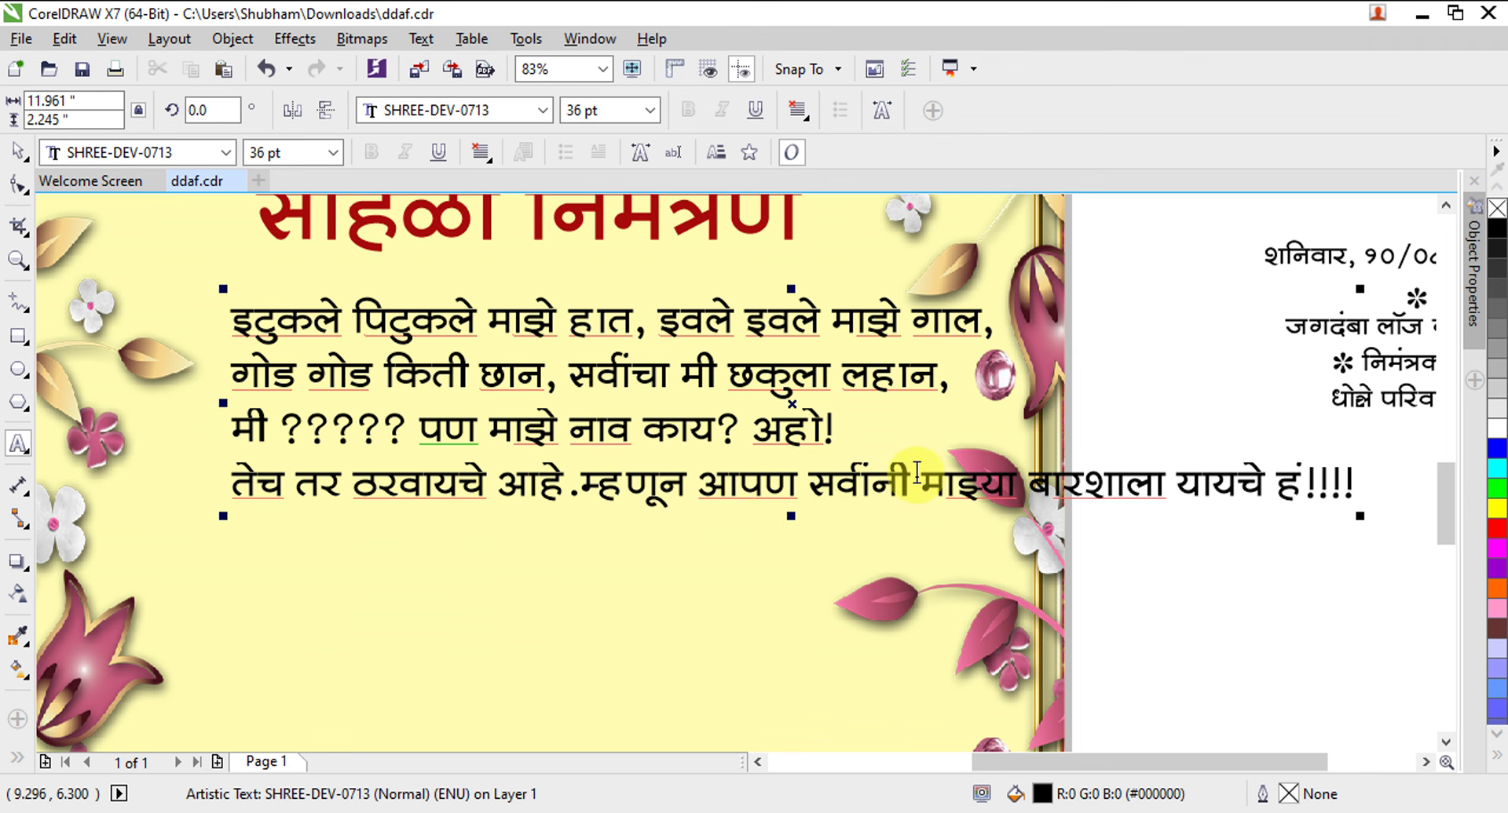
click(926, 486)
key(Delete)
key(Delete)
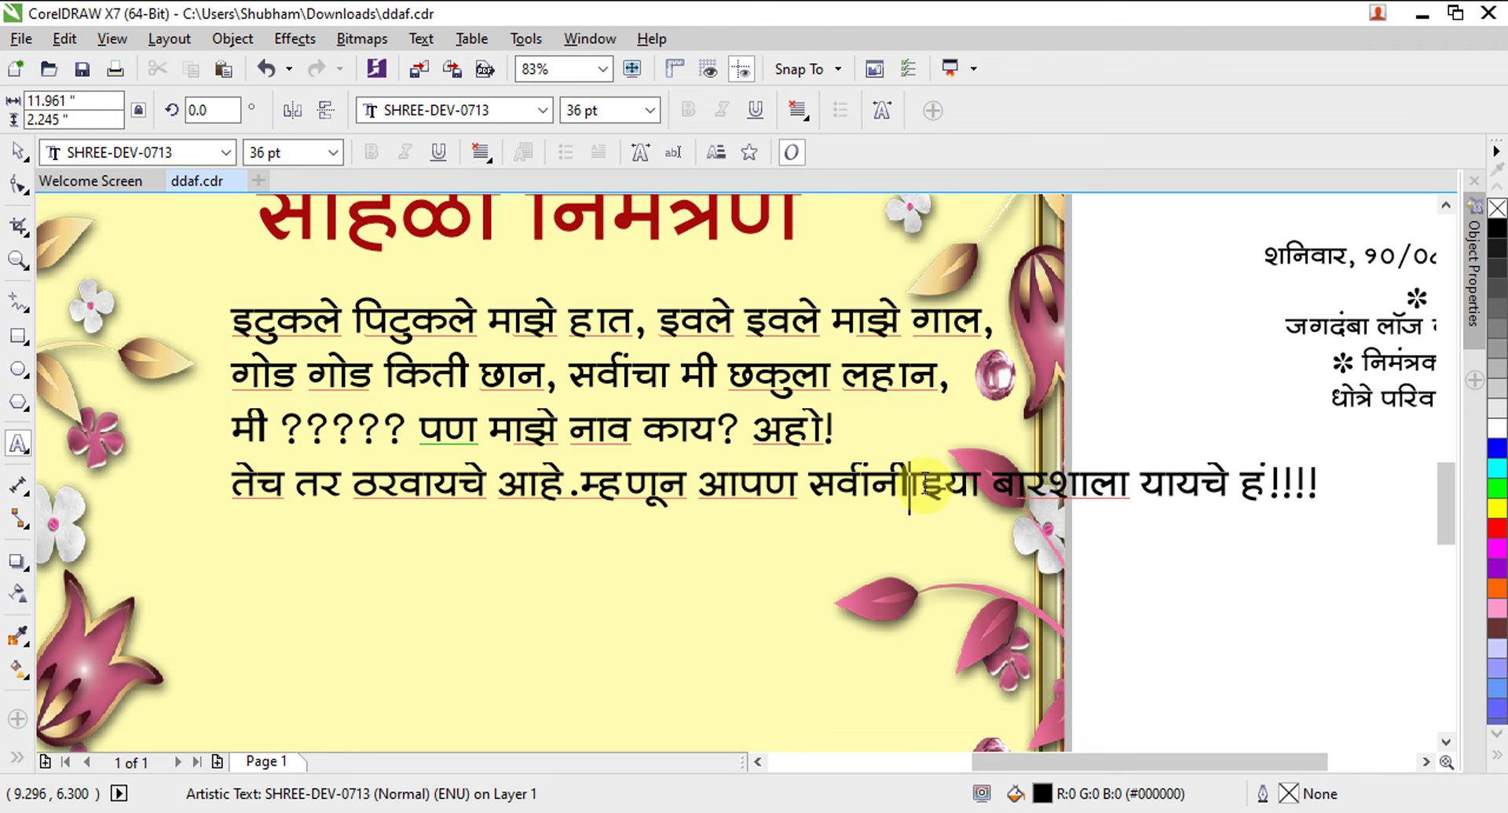
key(Return)
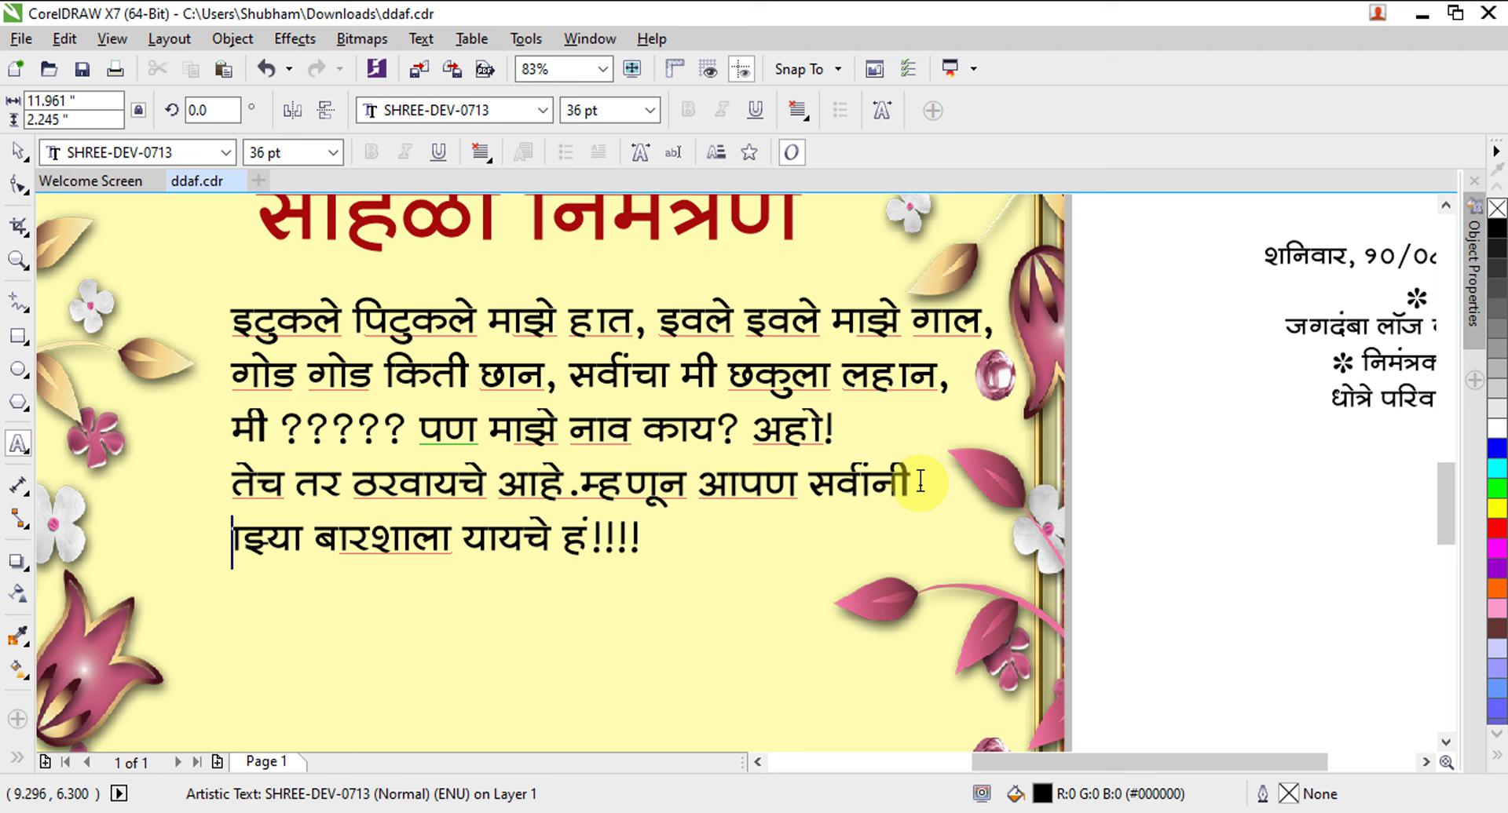
key(ctrl+z)
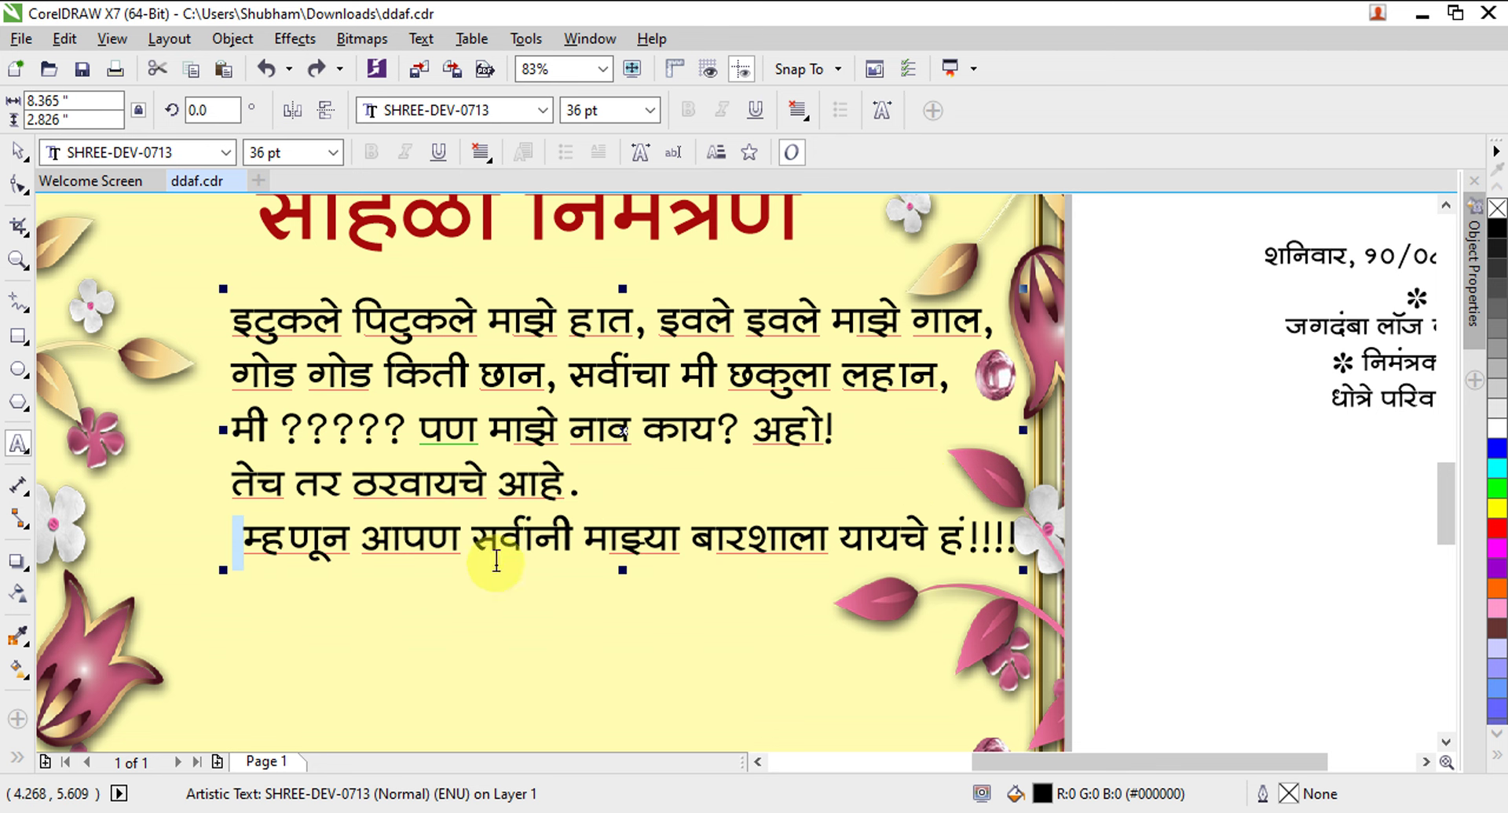
Join the verse's last two lines and break them so that माझ्या बारशाला यायचे हं!!!! forms the final line.
key(BackSpace)
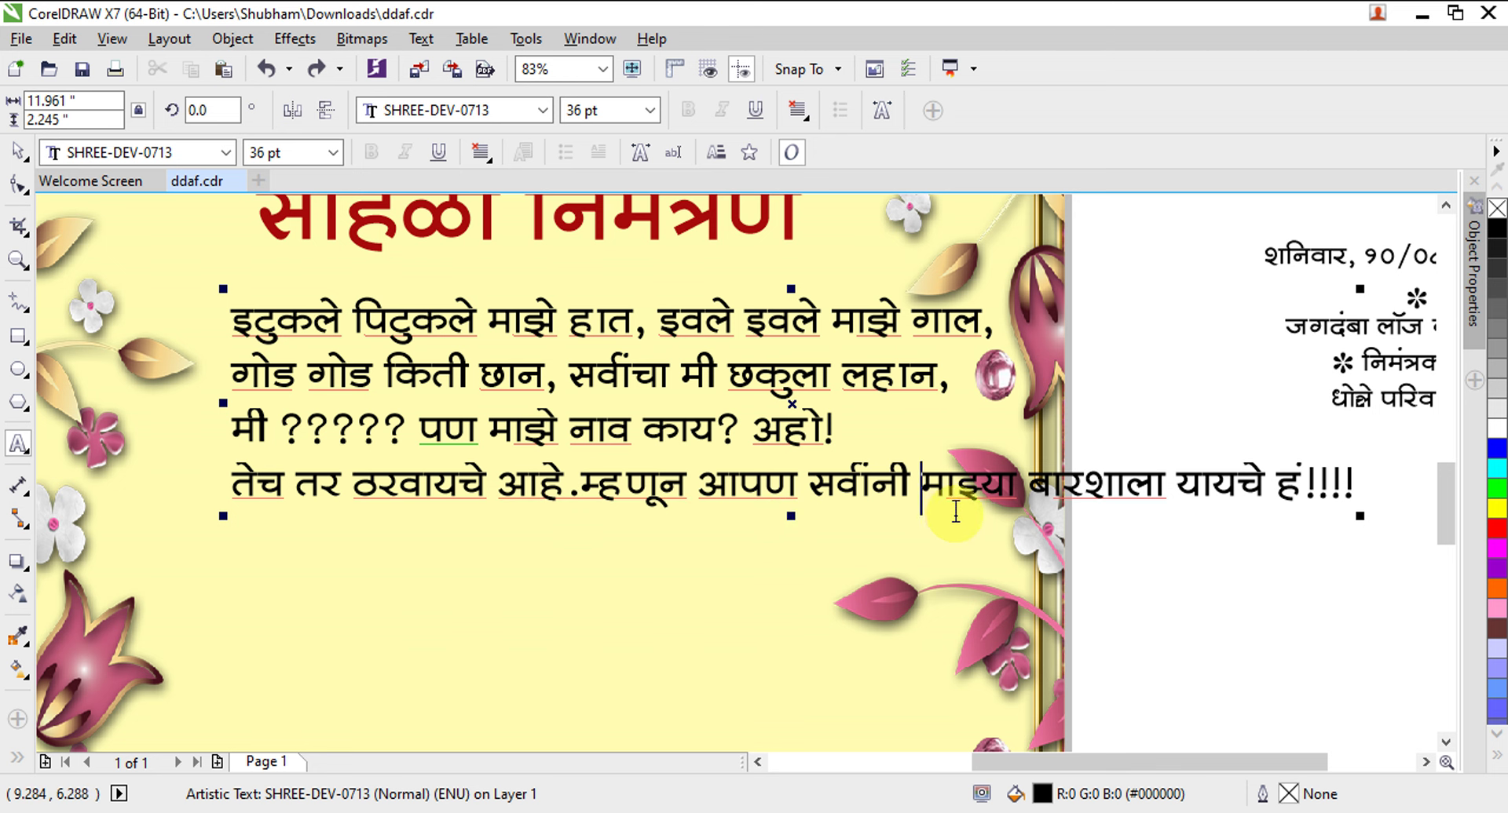
key(Return)
click(17, 153)
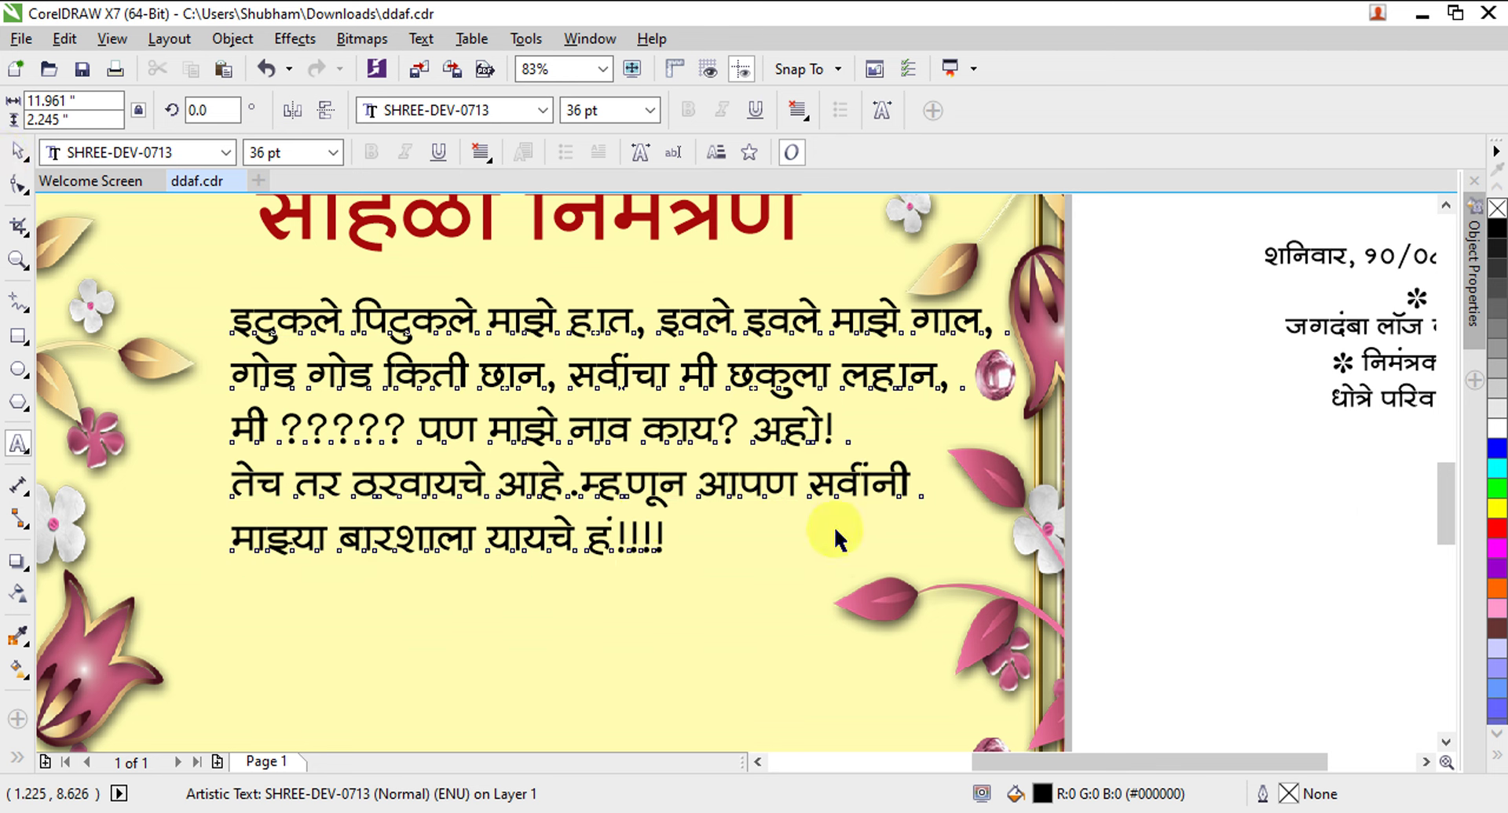
Shift the verse slightly left and down below the heading and set its text alignment to Left.
drag(616, 426, 593, 445)
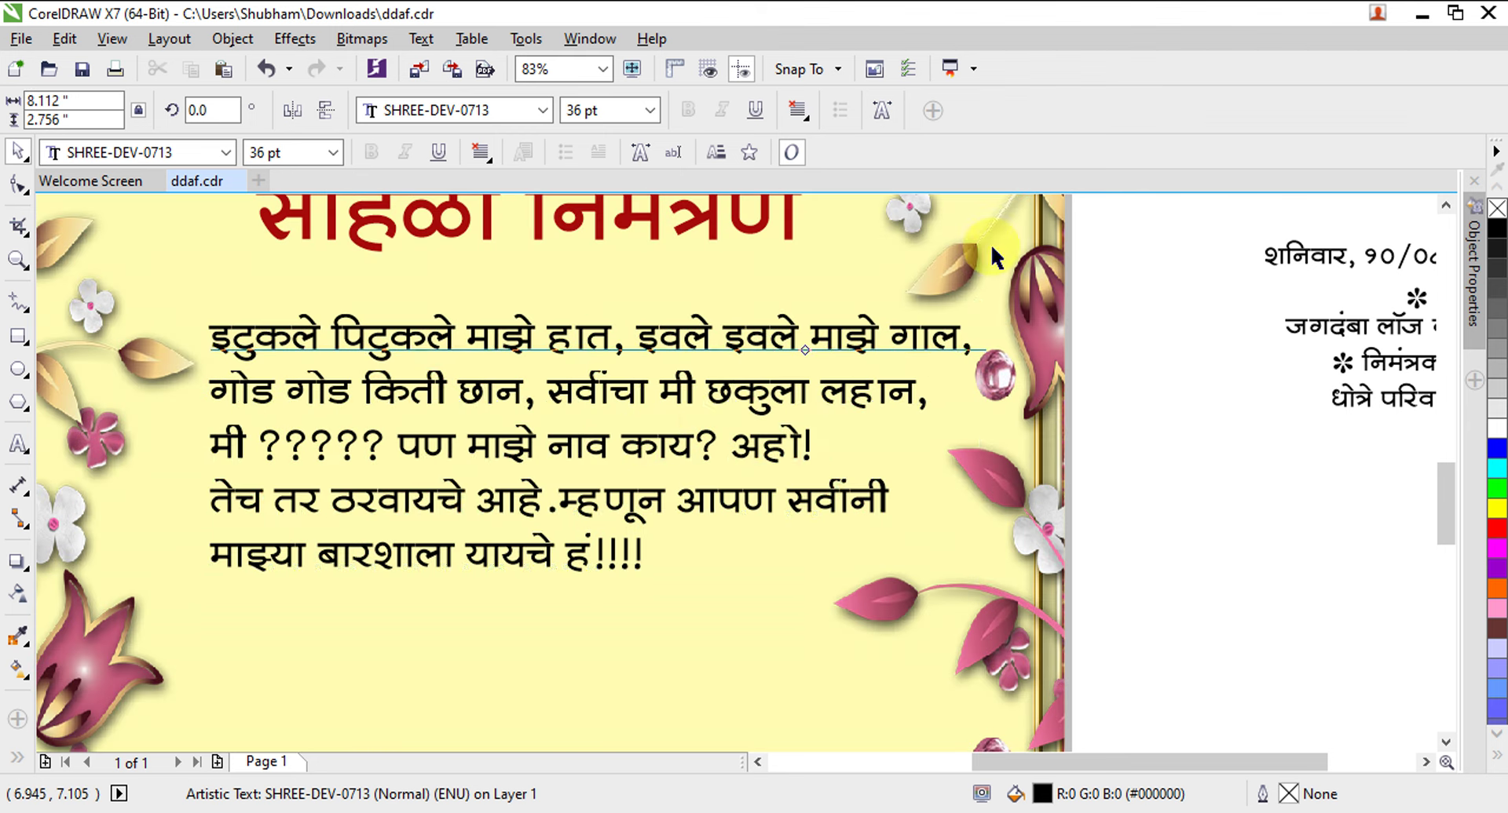
click(796, 111)
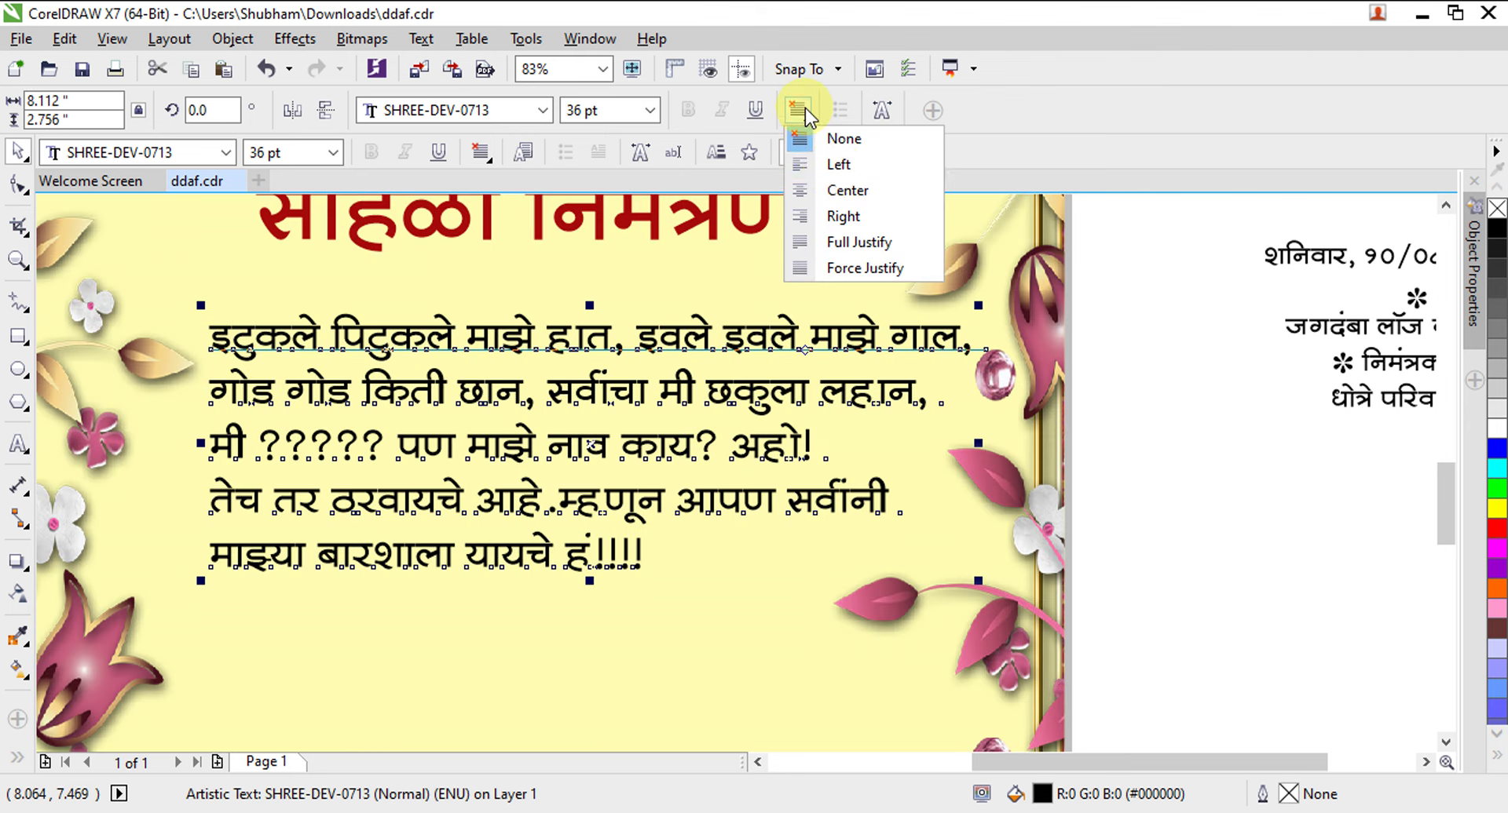
click(832, 168)
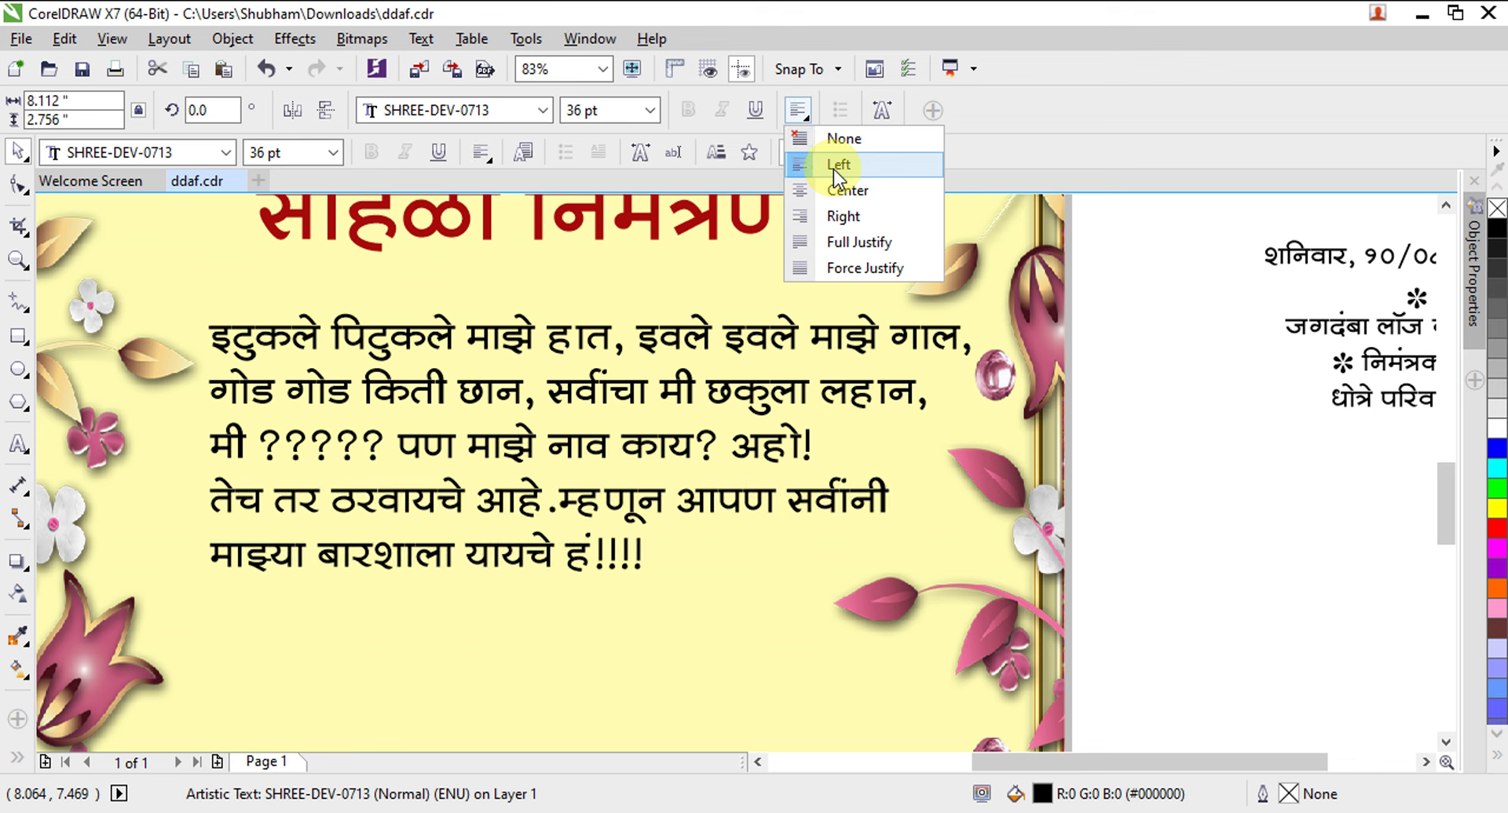
Fill the verse text on the card with dark red #990000.
click(1188, 672)
scroll(699, 558, down, 3)
scroll(638, 511, down, 1)
key(F2)
drag(420, 421, 757, 552)
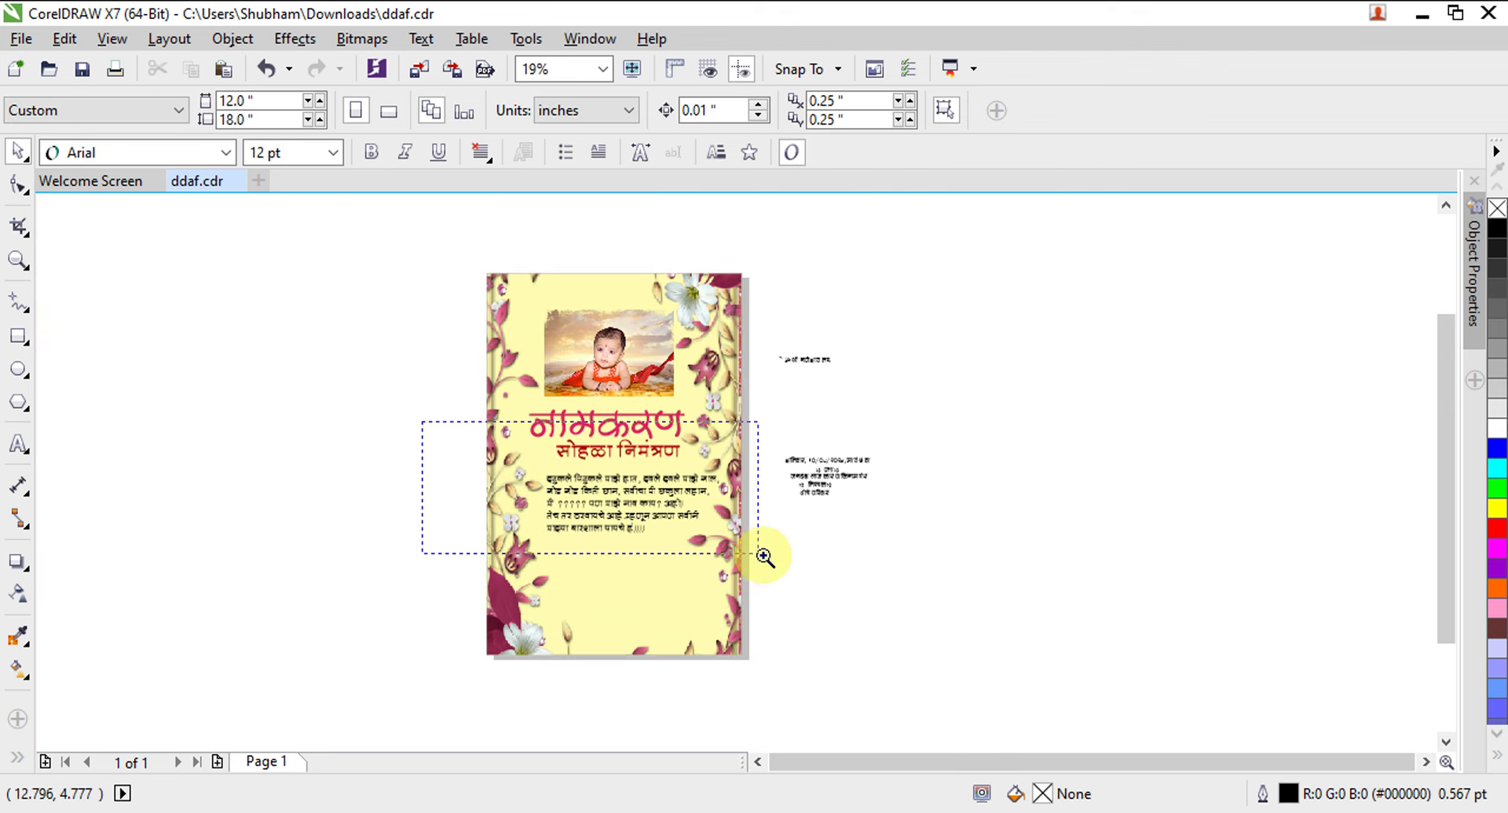
key(F2)
drag(227, 363, 1441, 749)
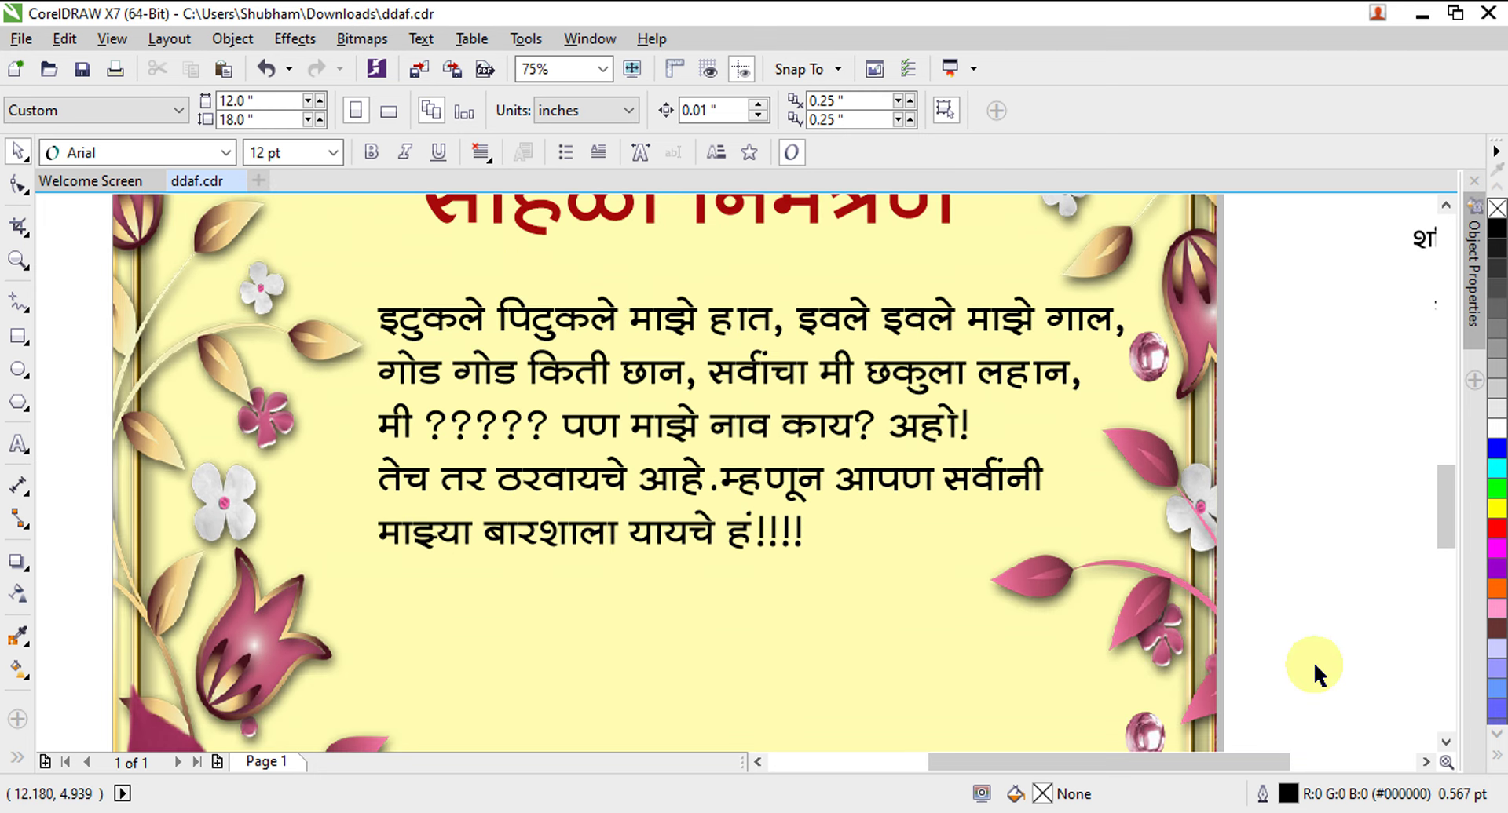
click(993, 494)
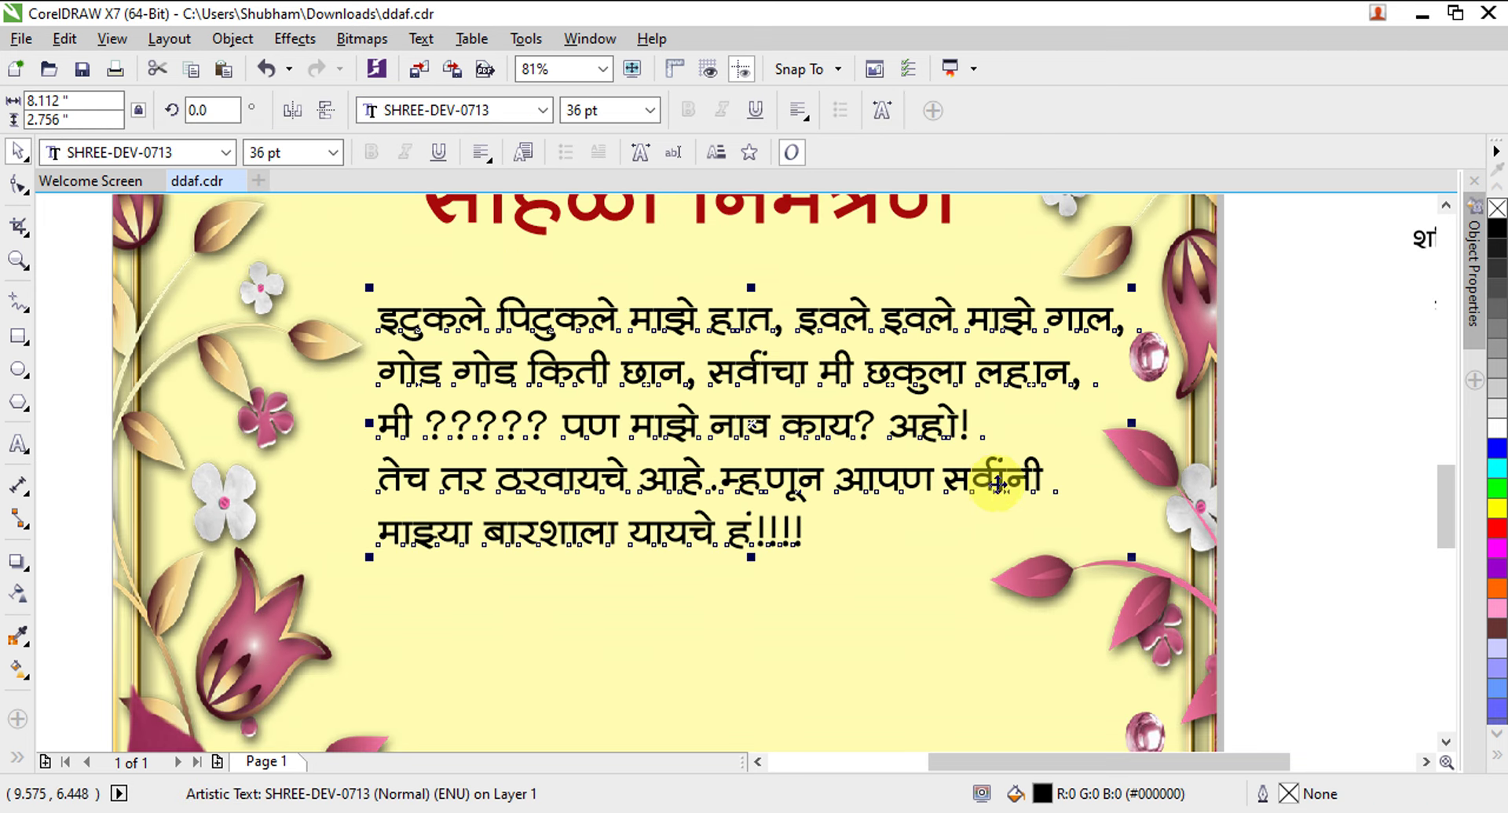
click(1498, 756)
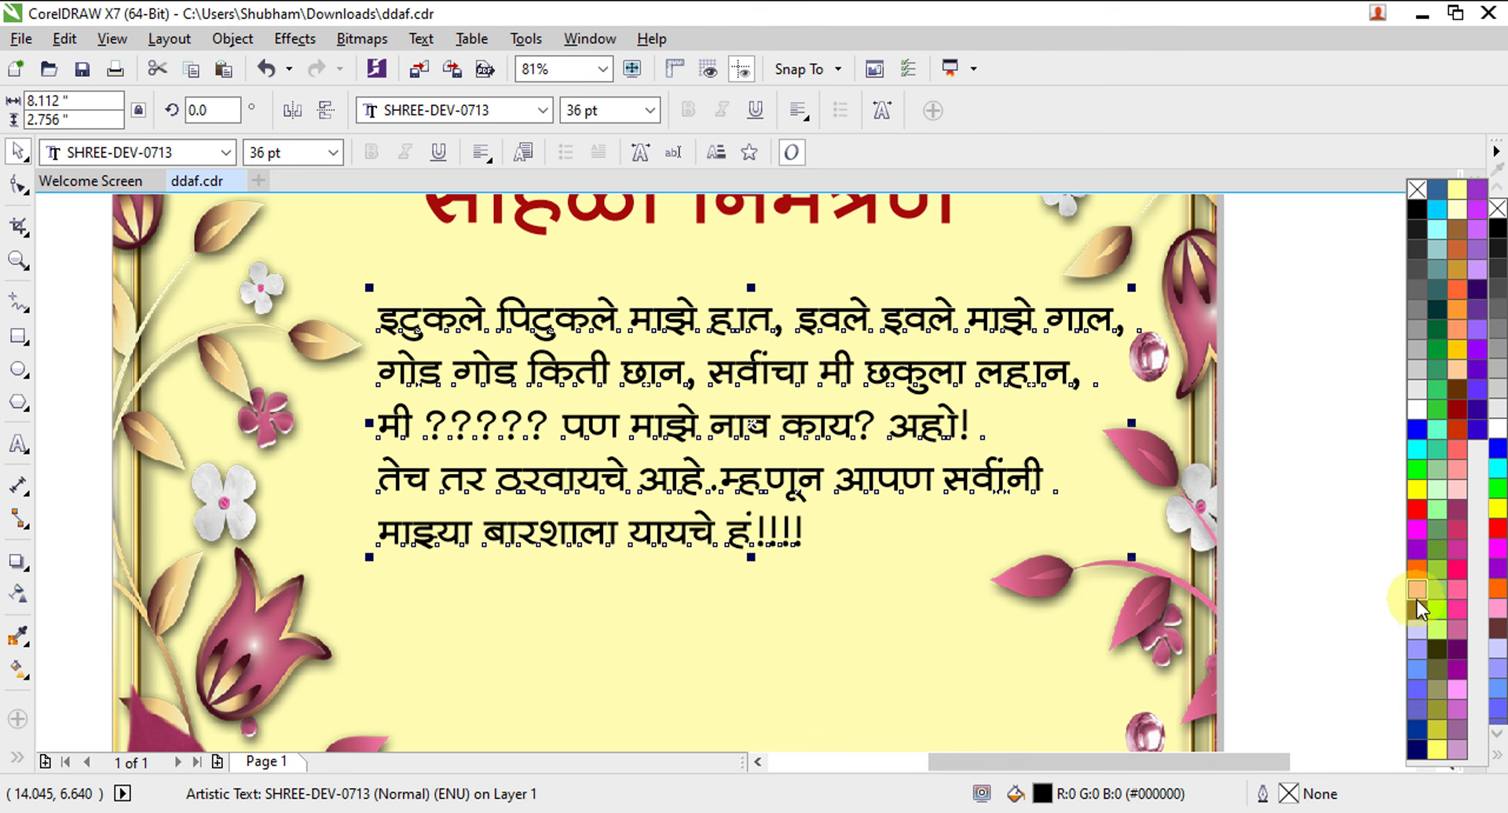
click(1416, 559)
click(1418, 496)
click(1457, 412)
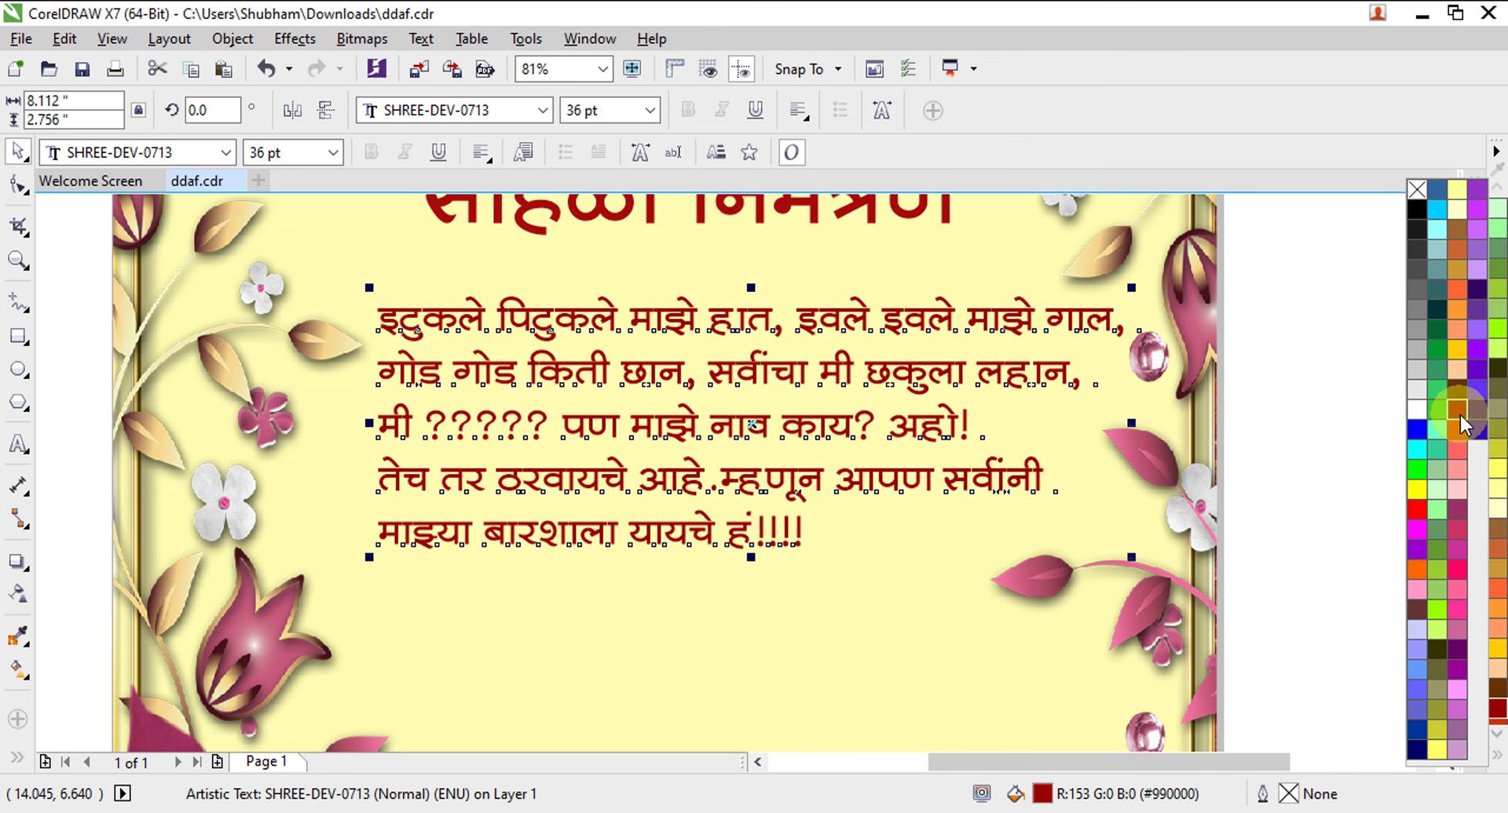
Try successive SHREE-DEV fonts on the verse and apply SHREE-DEV-1001.
click(445, 119)
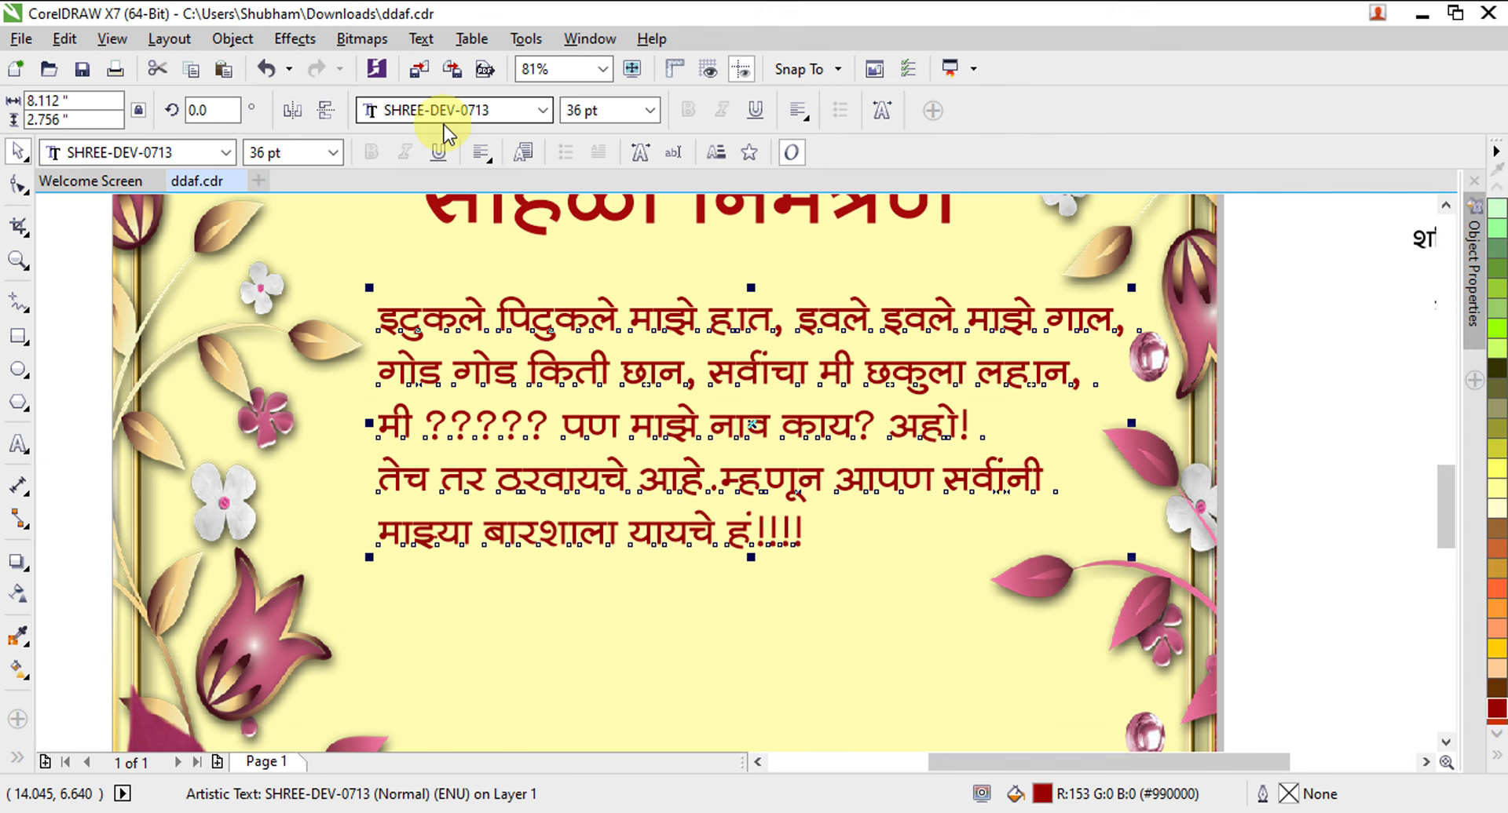
click(446, 115)
click(446, 110)
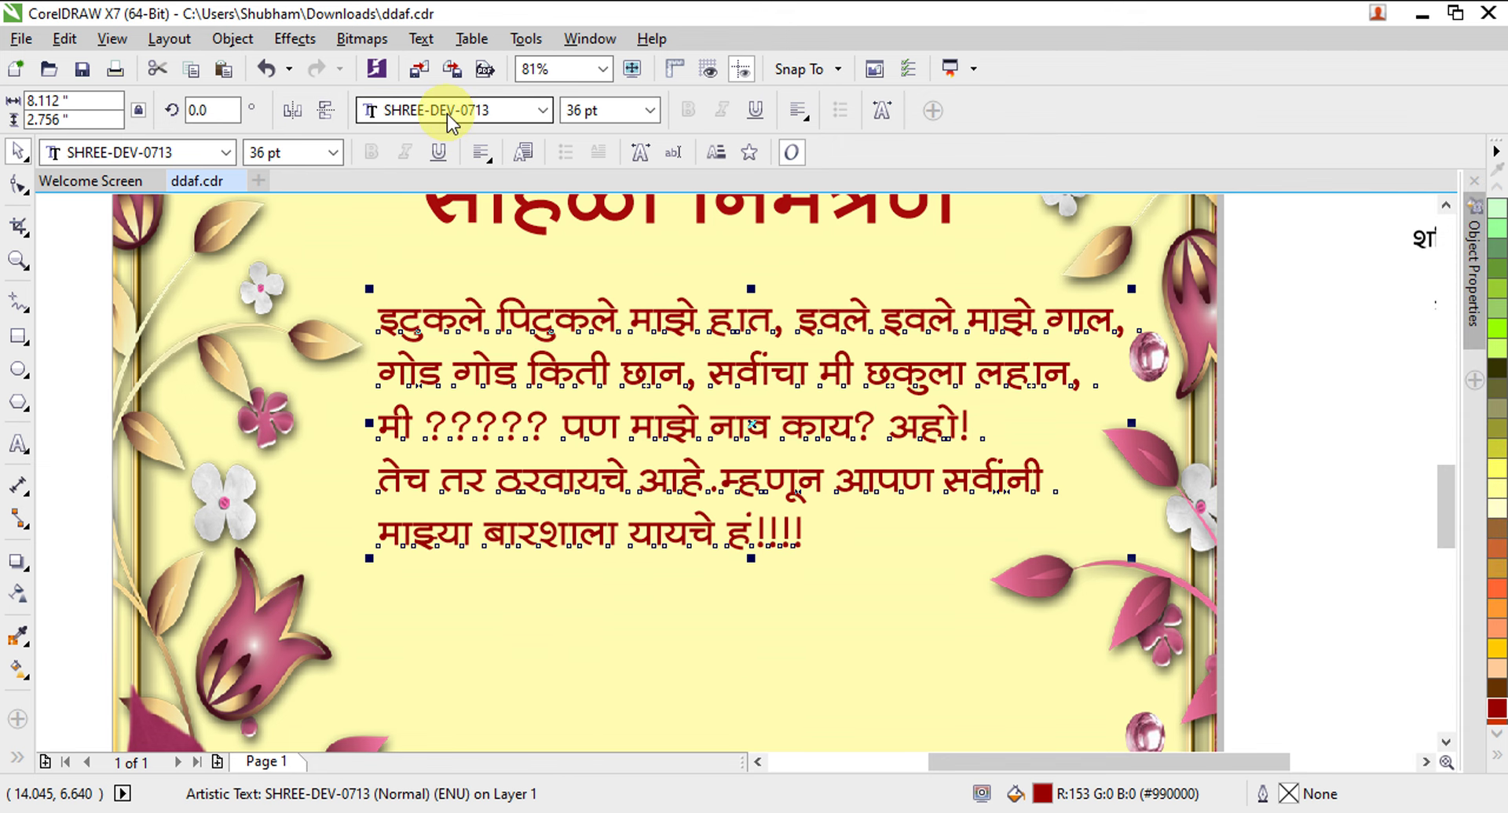
key(Down)
key(Down)
key(Down)
key(Down)
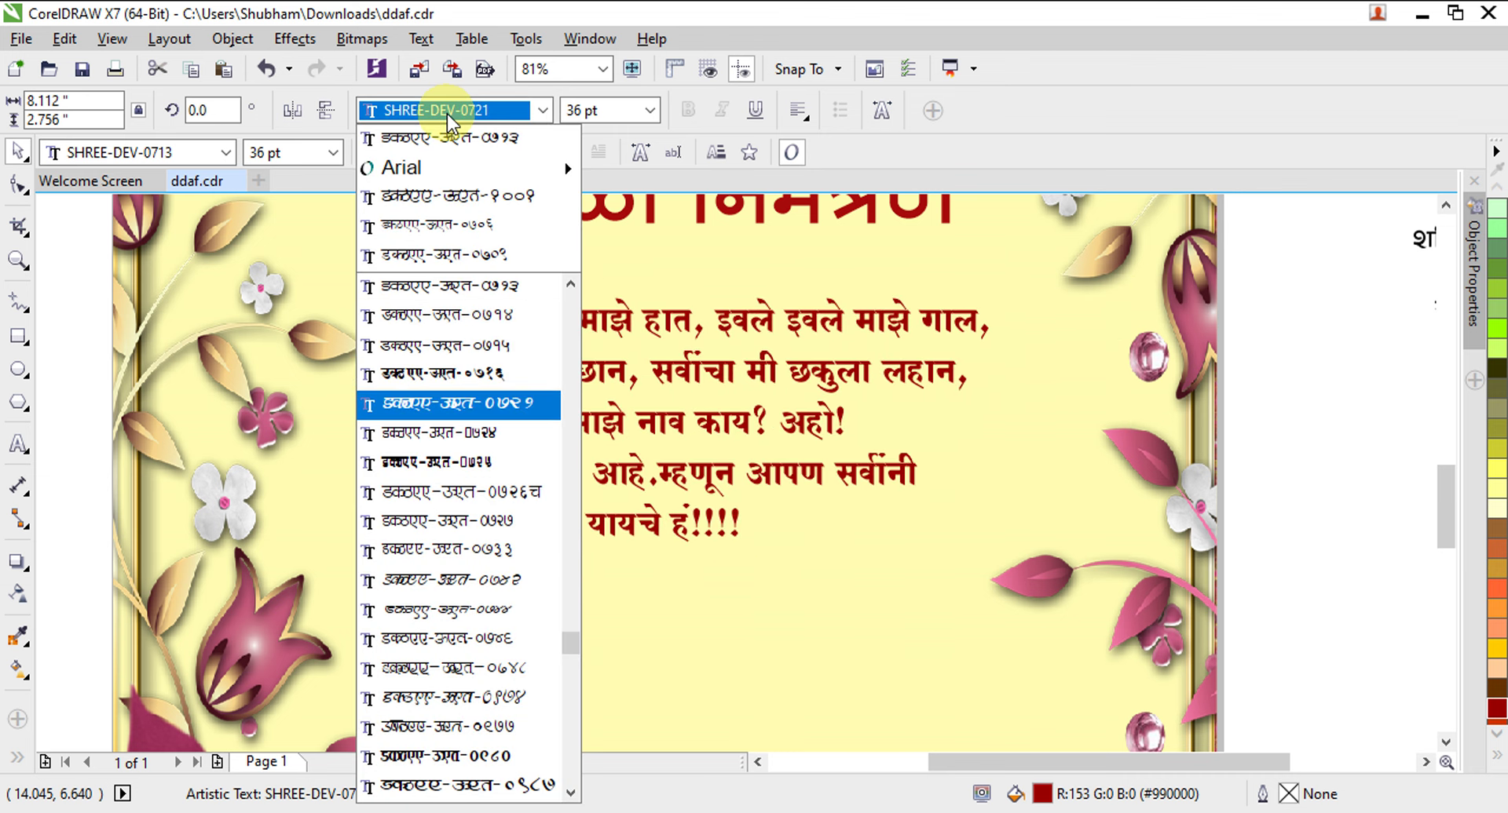
key(Down)
key(Down)
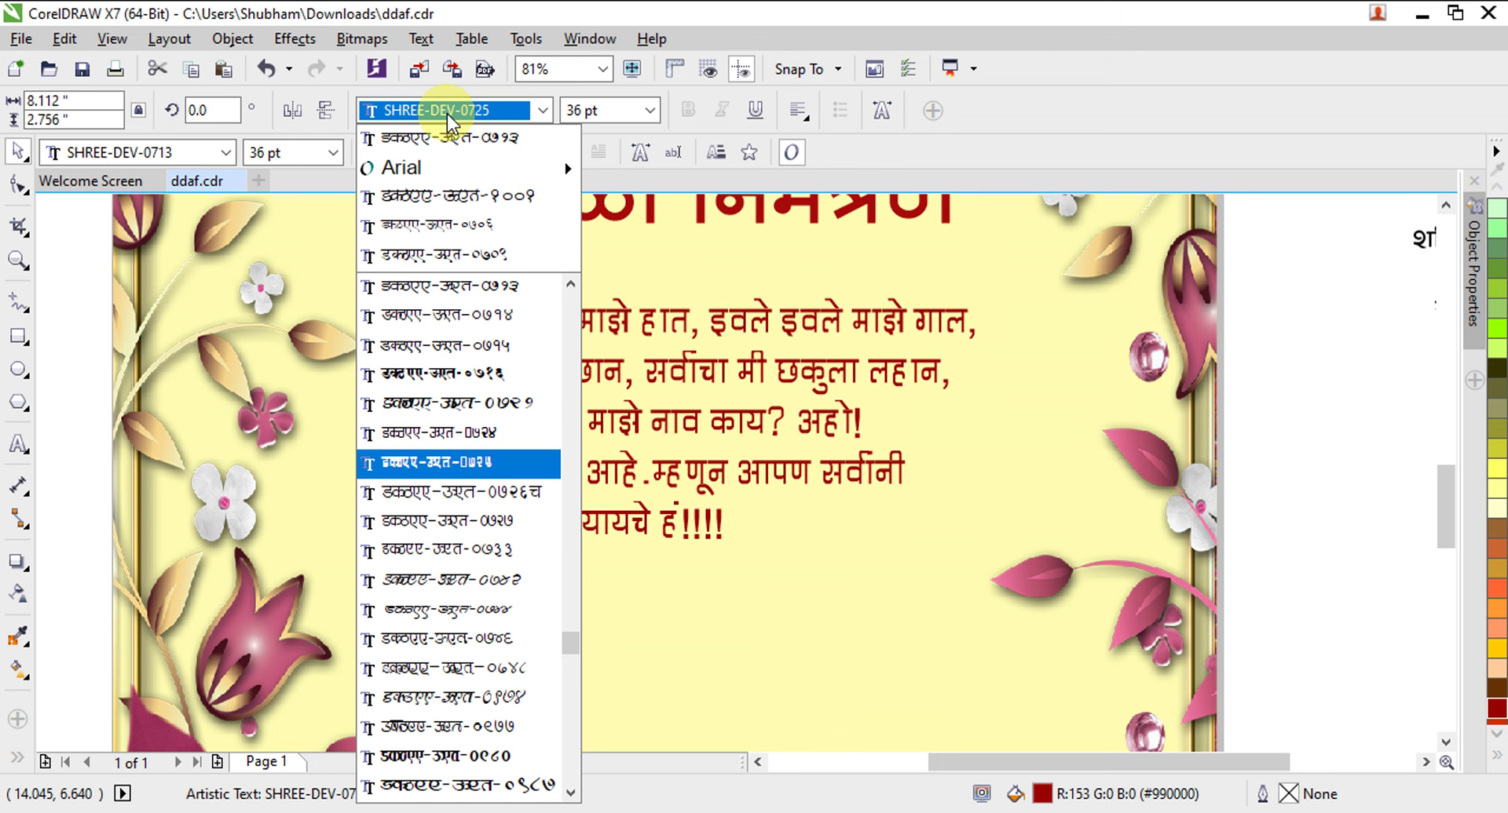
key(Down)
key(Down)
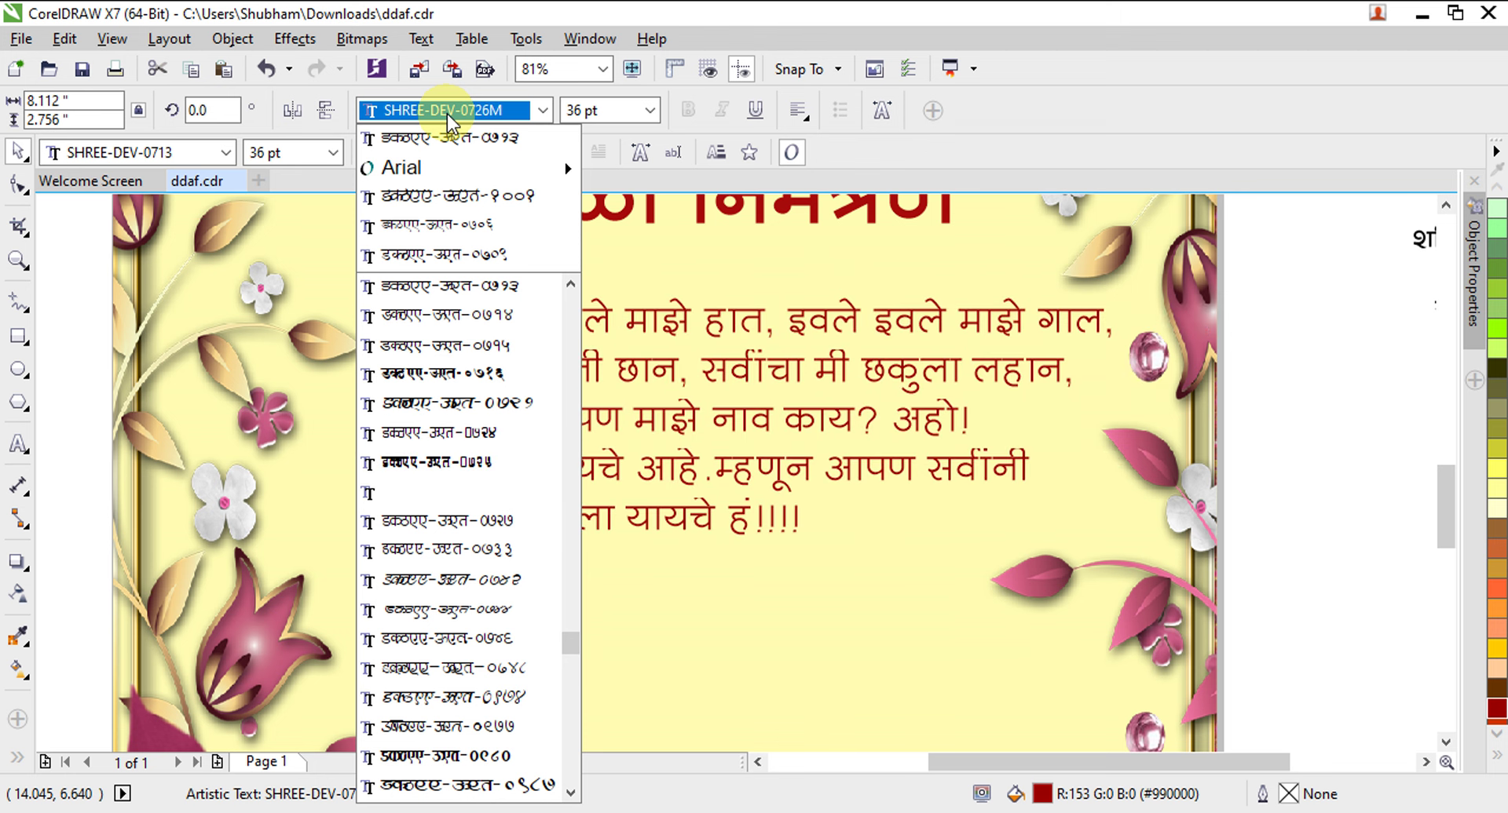
key(Down)
key(Down)
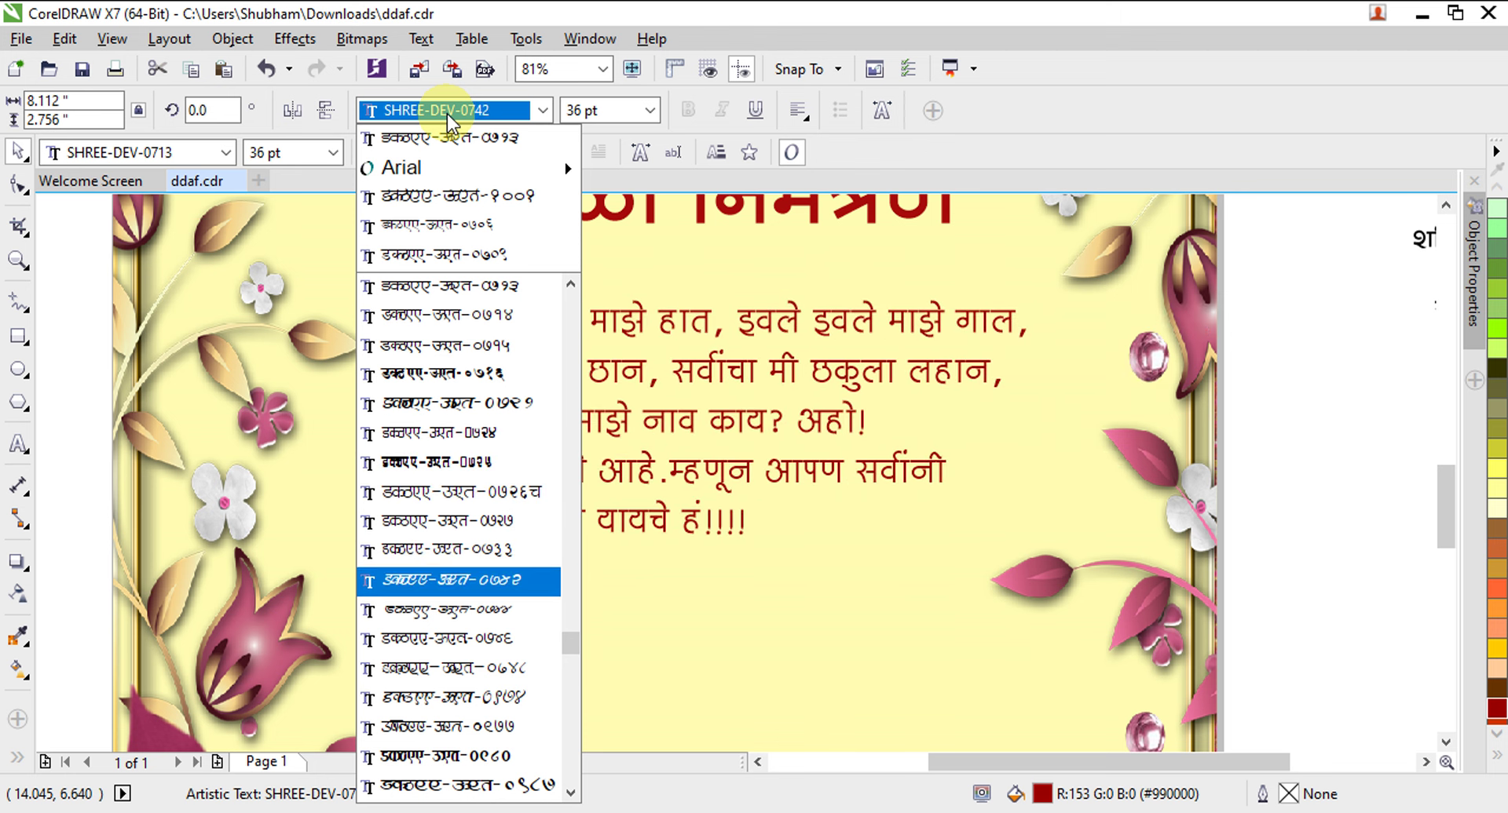
key(Down)
key(Down)
key(Down)
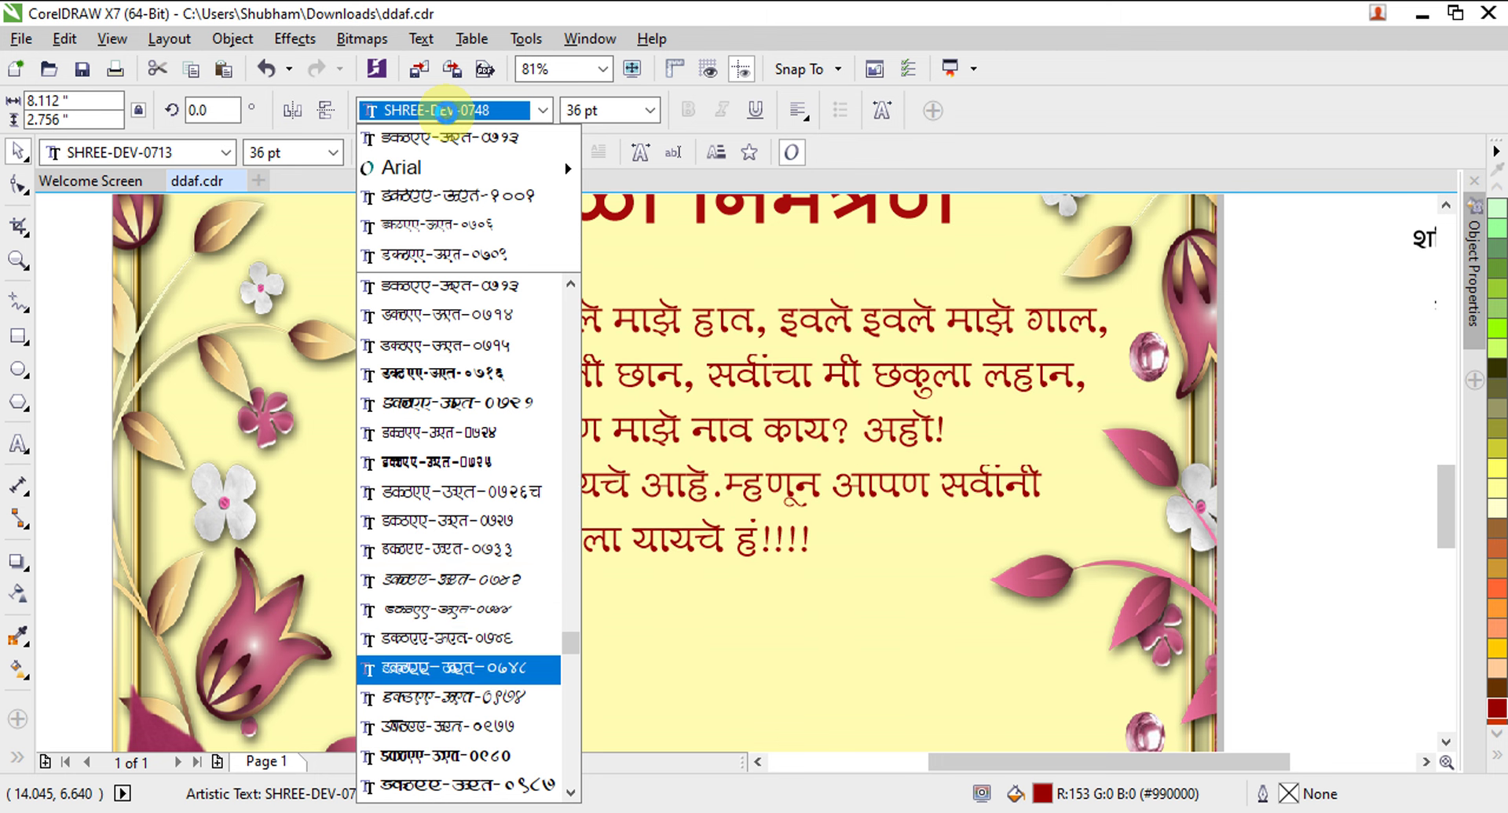
key(Down)
key(Down)
key(Down)
key(Down)
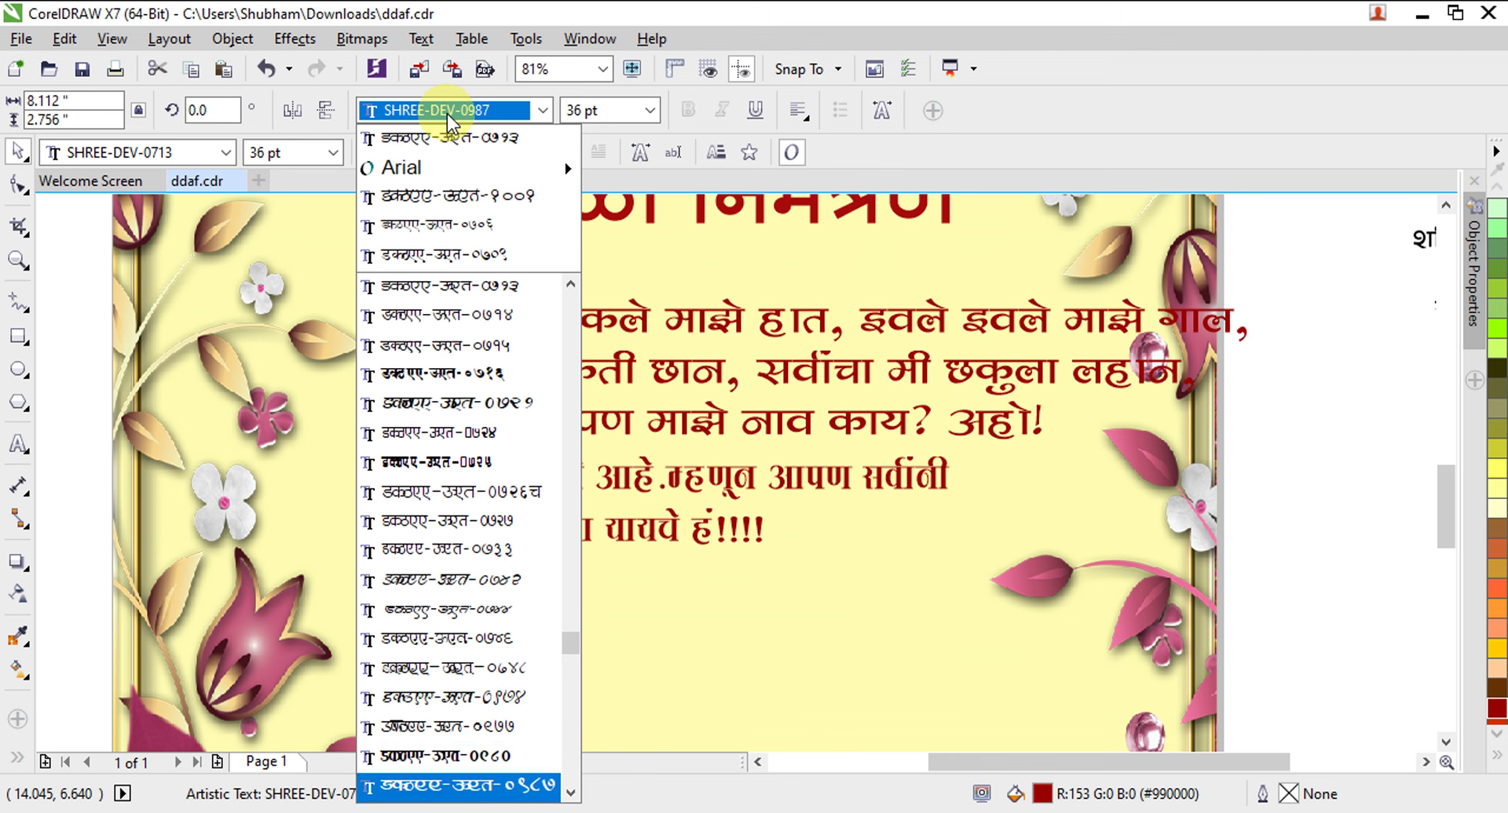
key(Down)
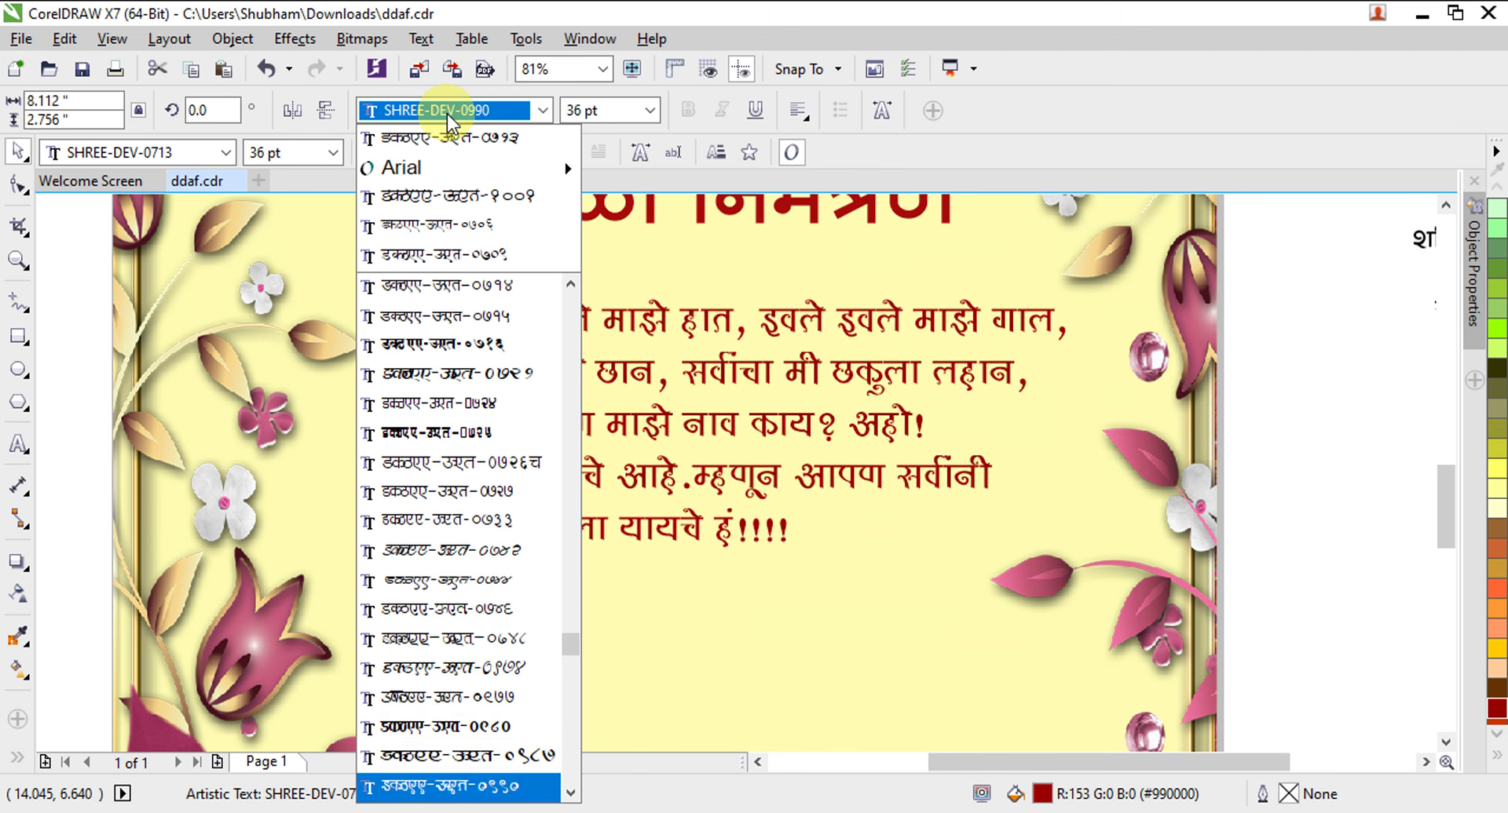
key(Down)
key(Down)
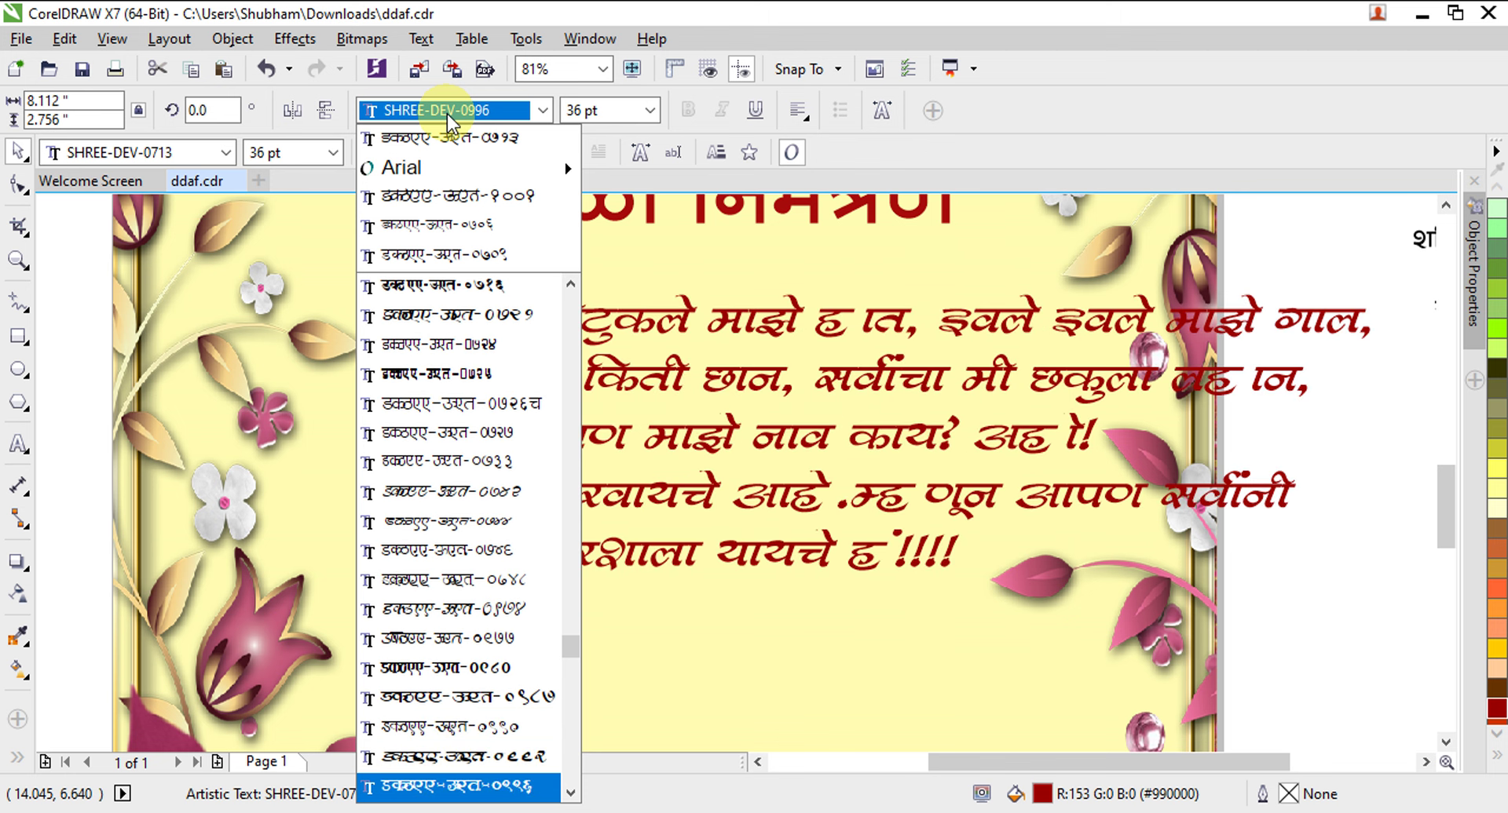
key(Down)
key(Down)
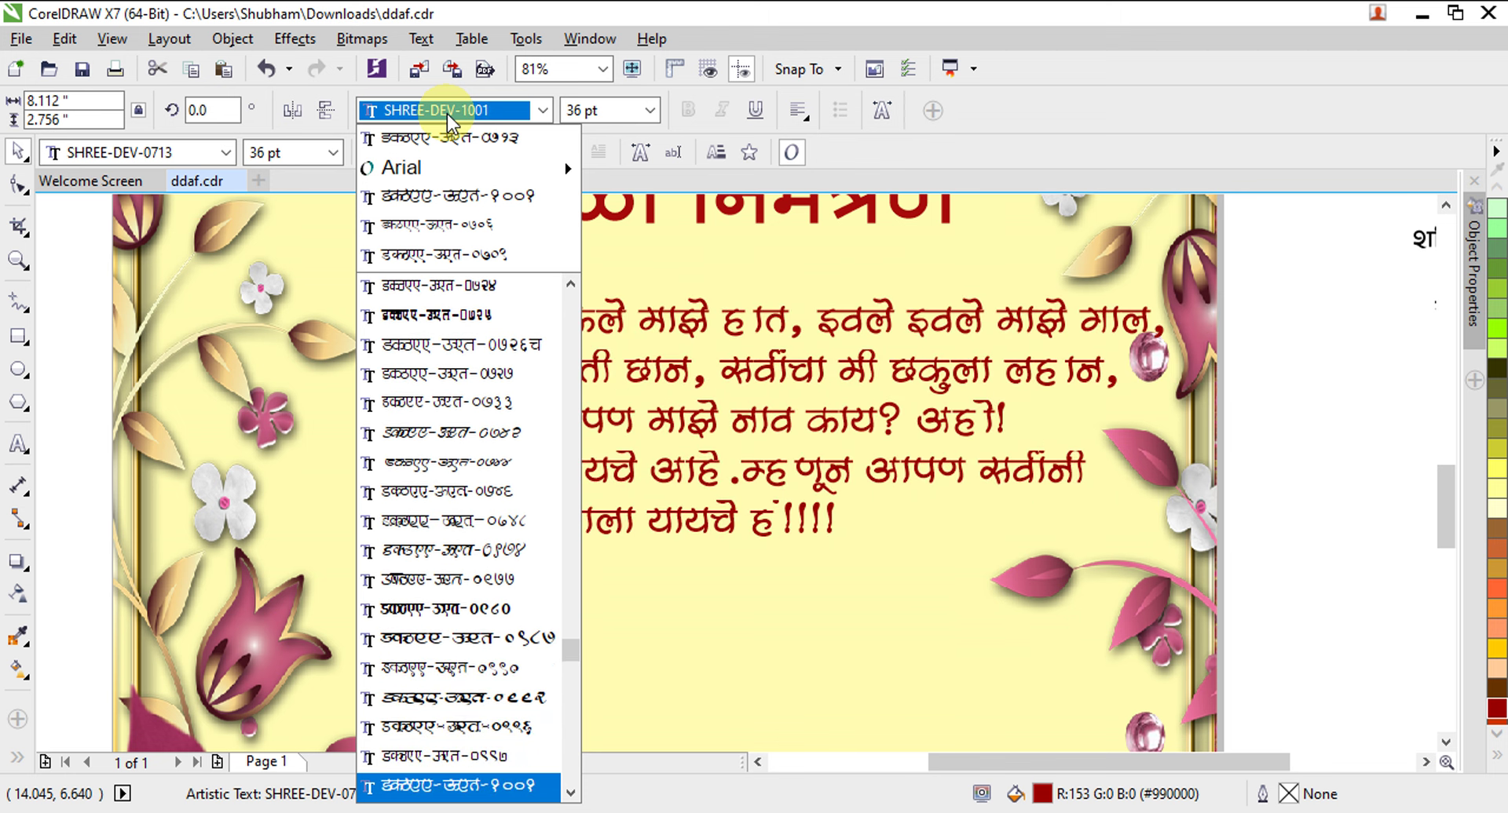
key(Return)
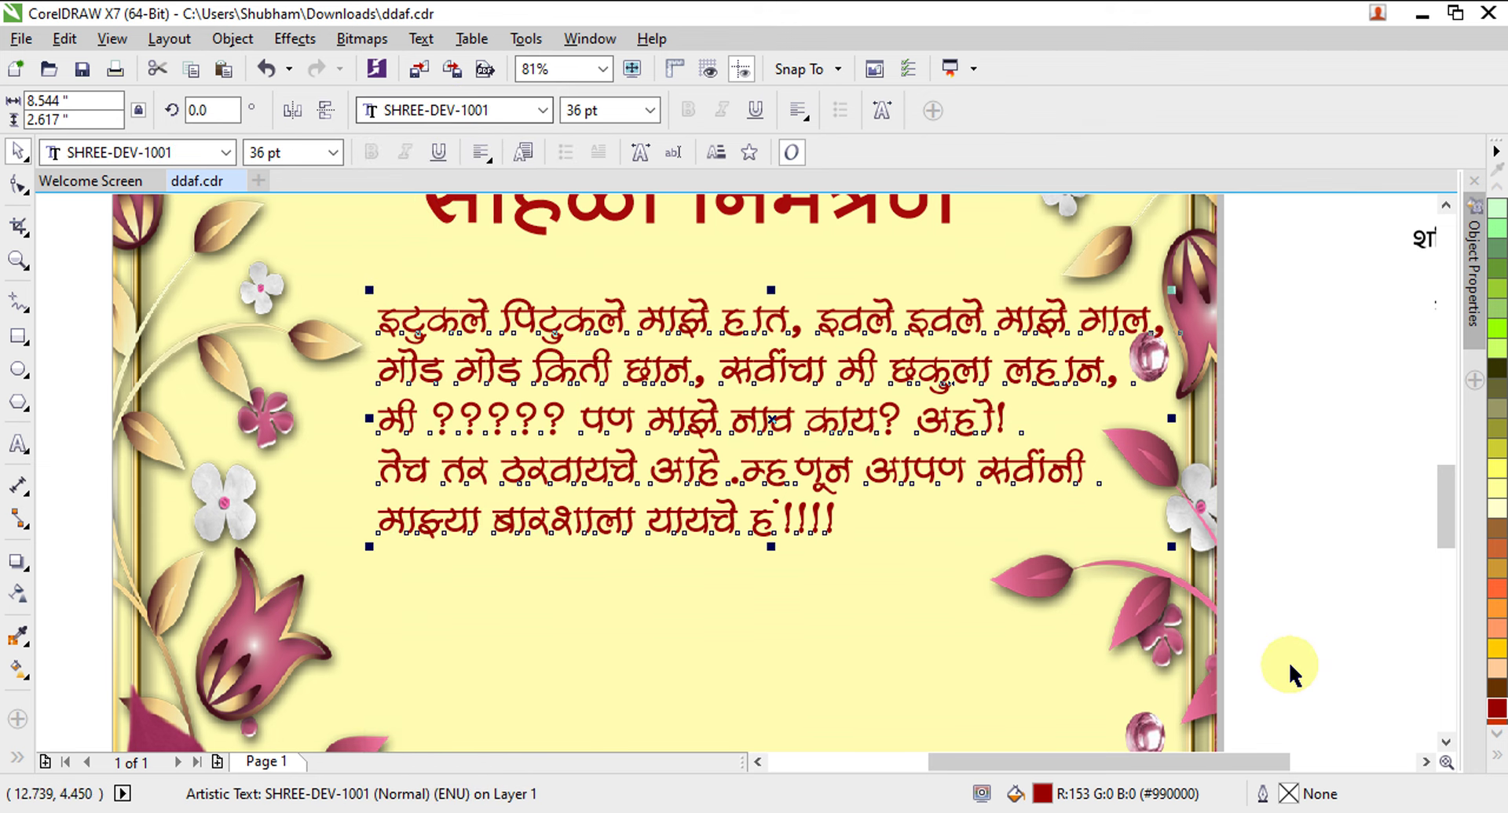
click(1289, 662)
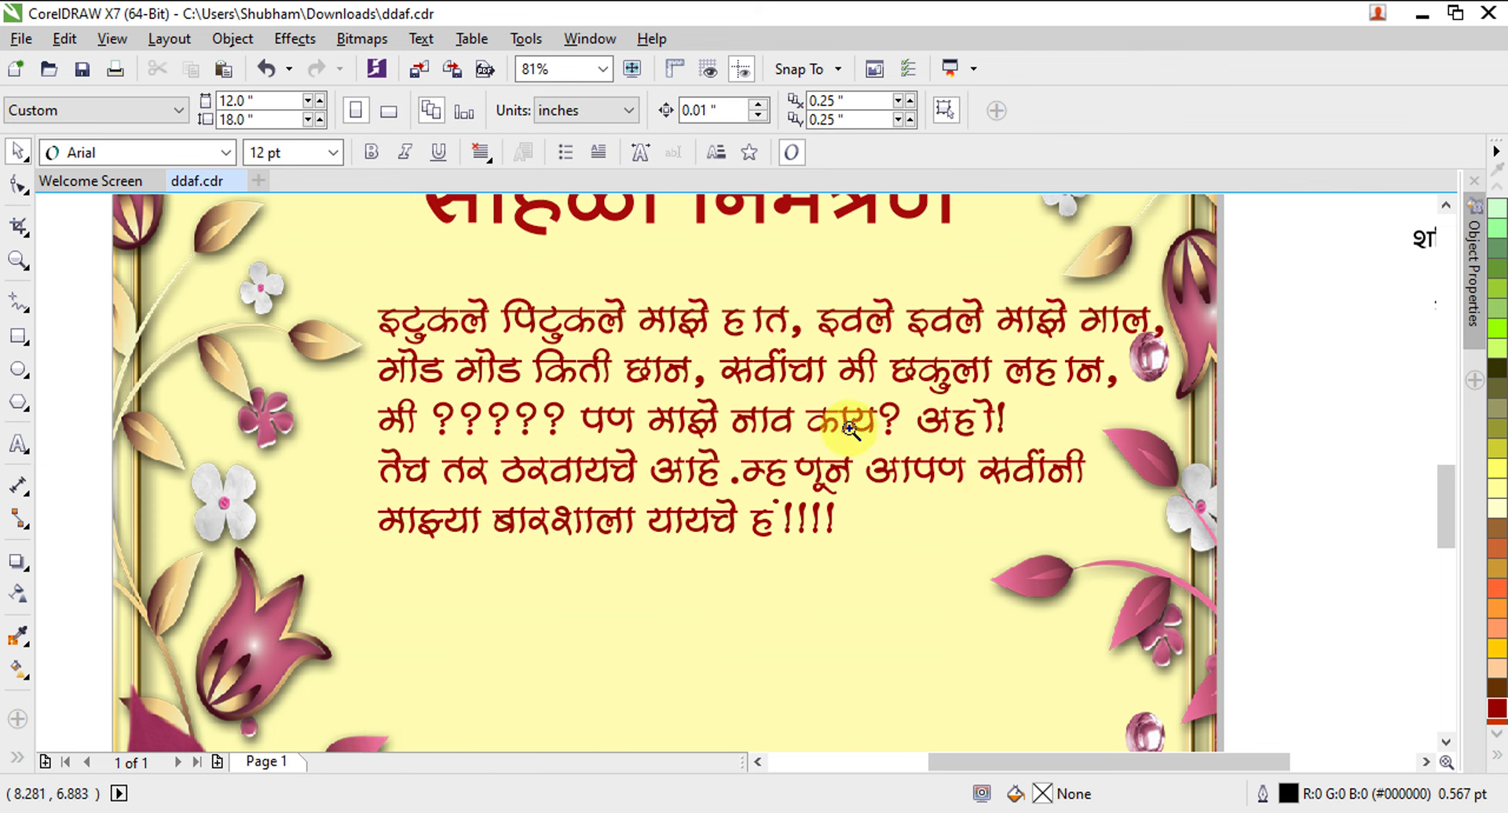
drag(359, 286, 1288, 549)
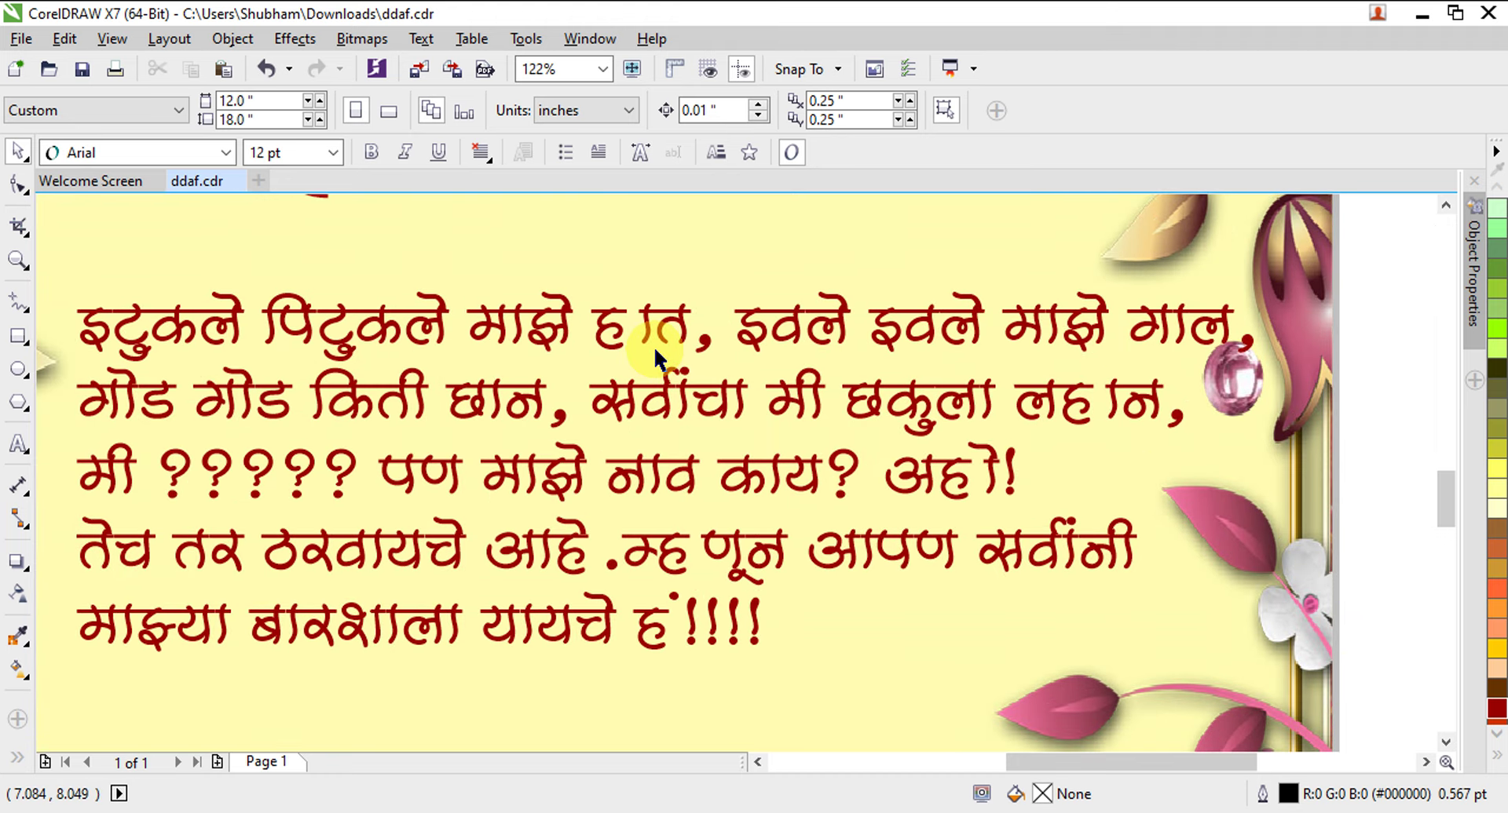
double_click(641, 330)
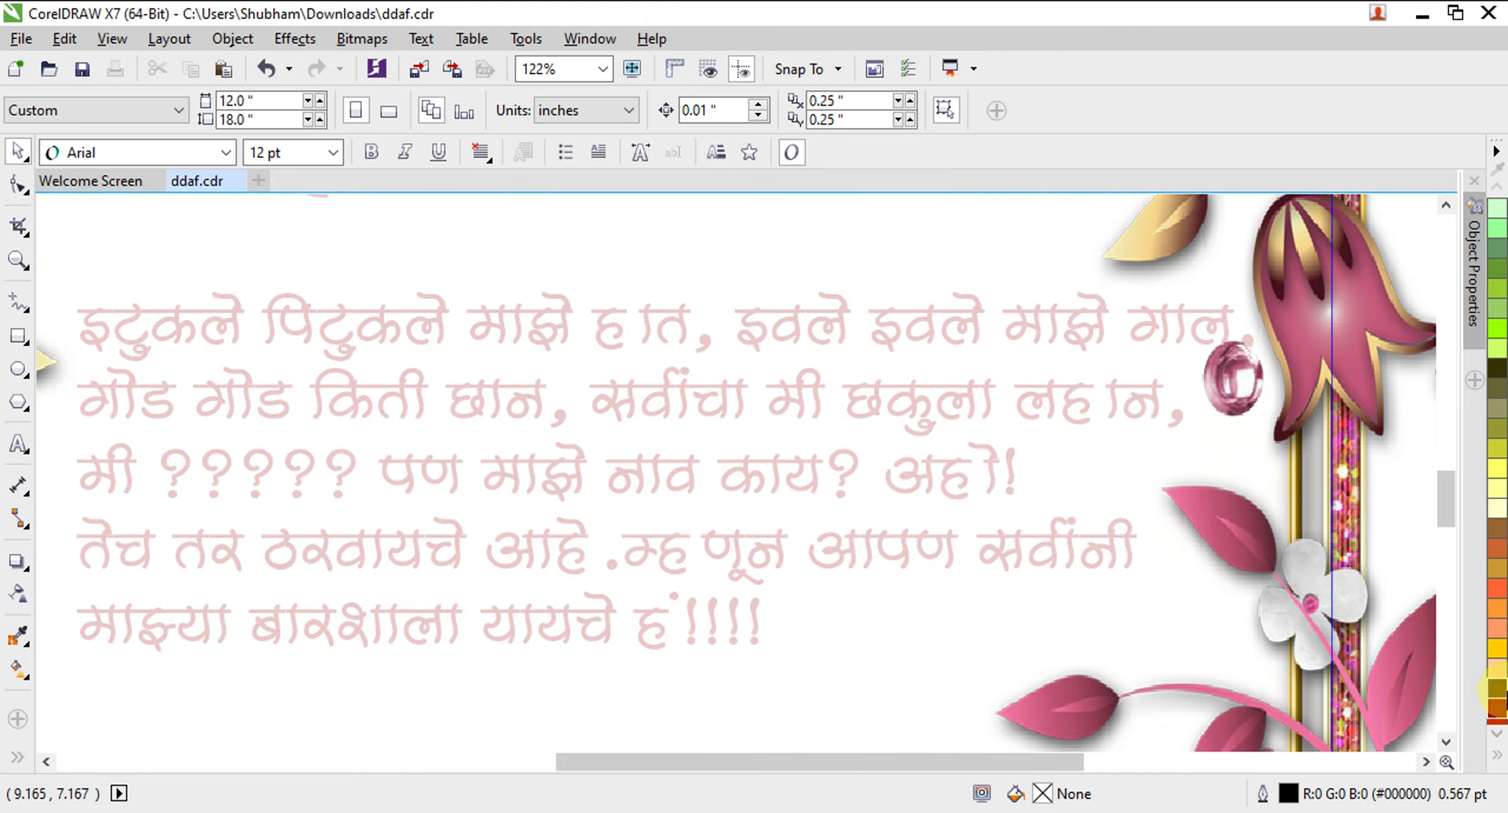
click(1415, 539)
scroll(1413, 538, down, 4)
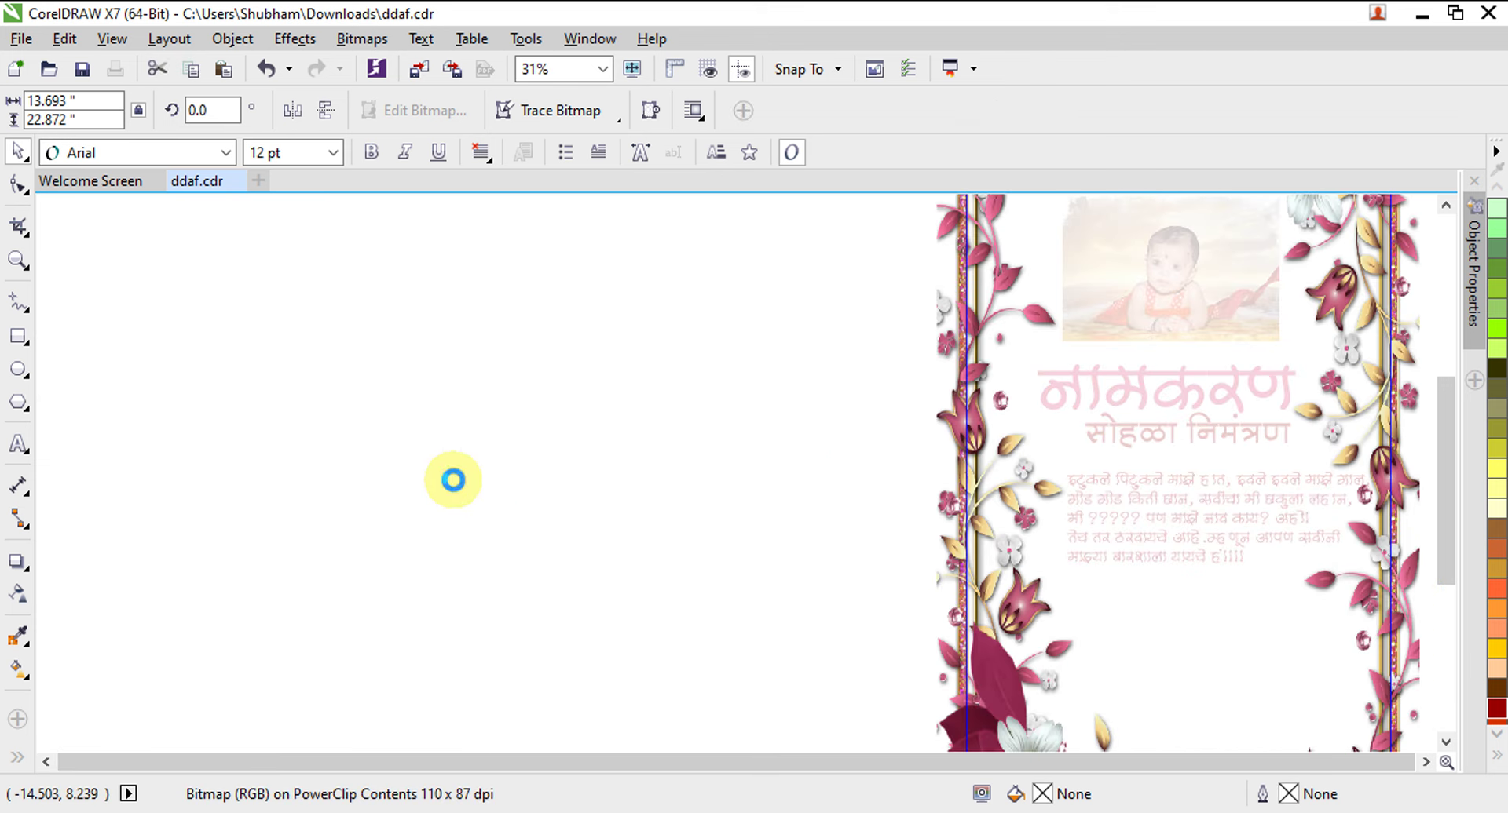
Remove the stray gaps after ह in हात, लहान, अहो and म्हणून in the verse.
key(F2)
drag(1066, 449, 1346, 566)
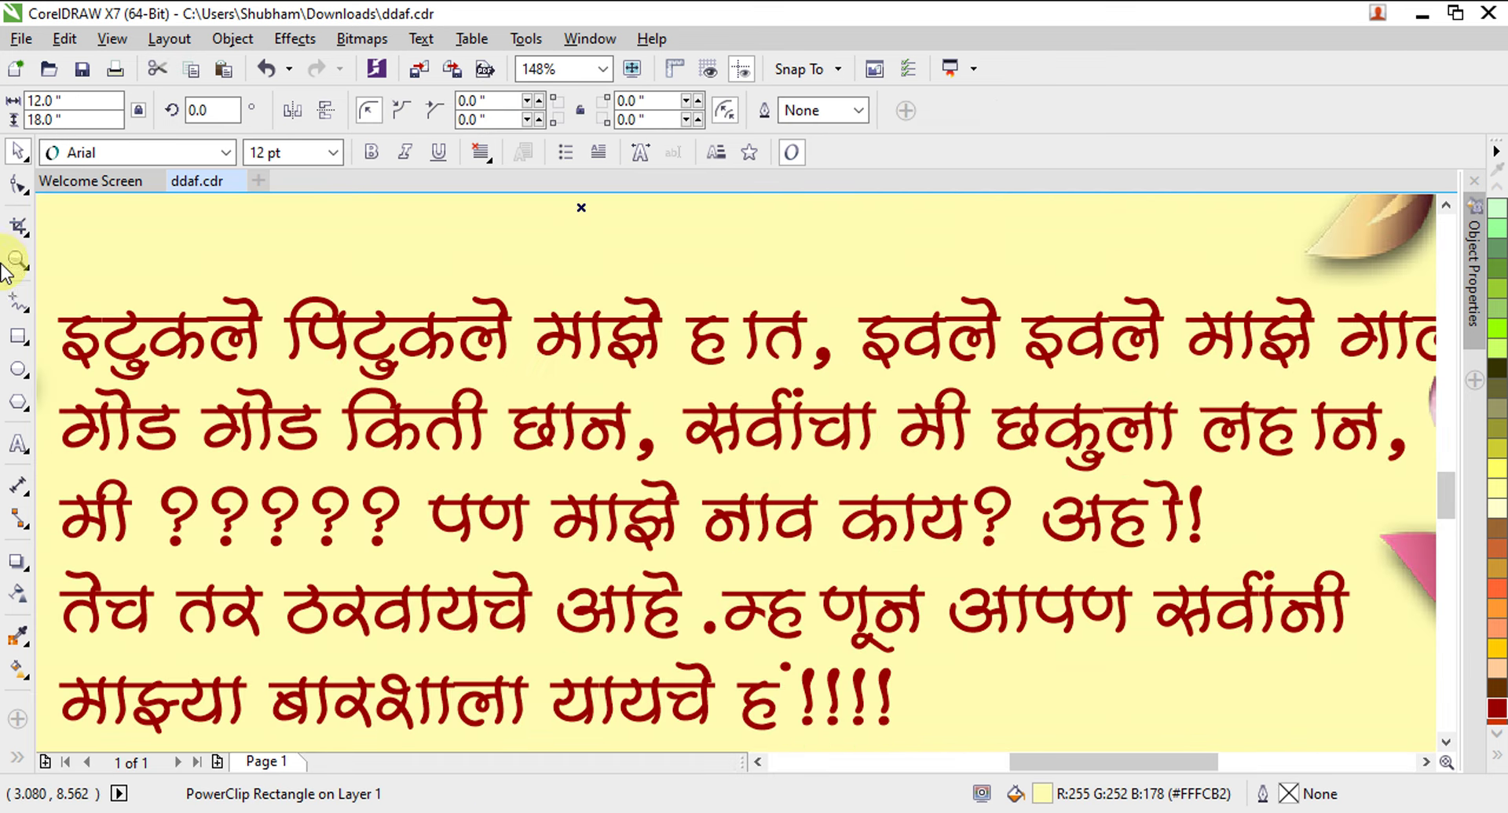
click(18, 446)
click(738, 334)
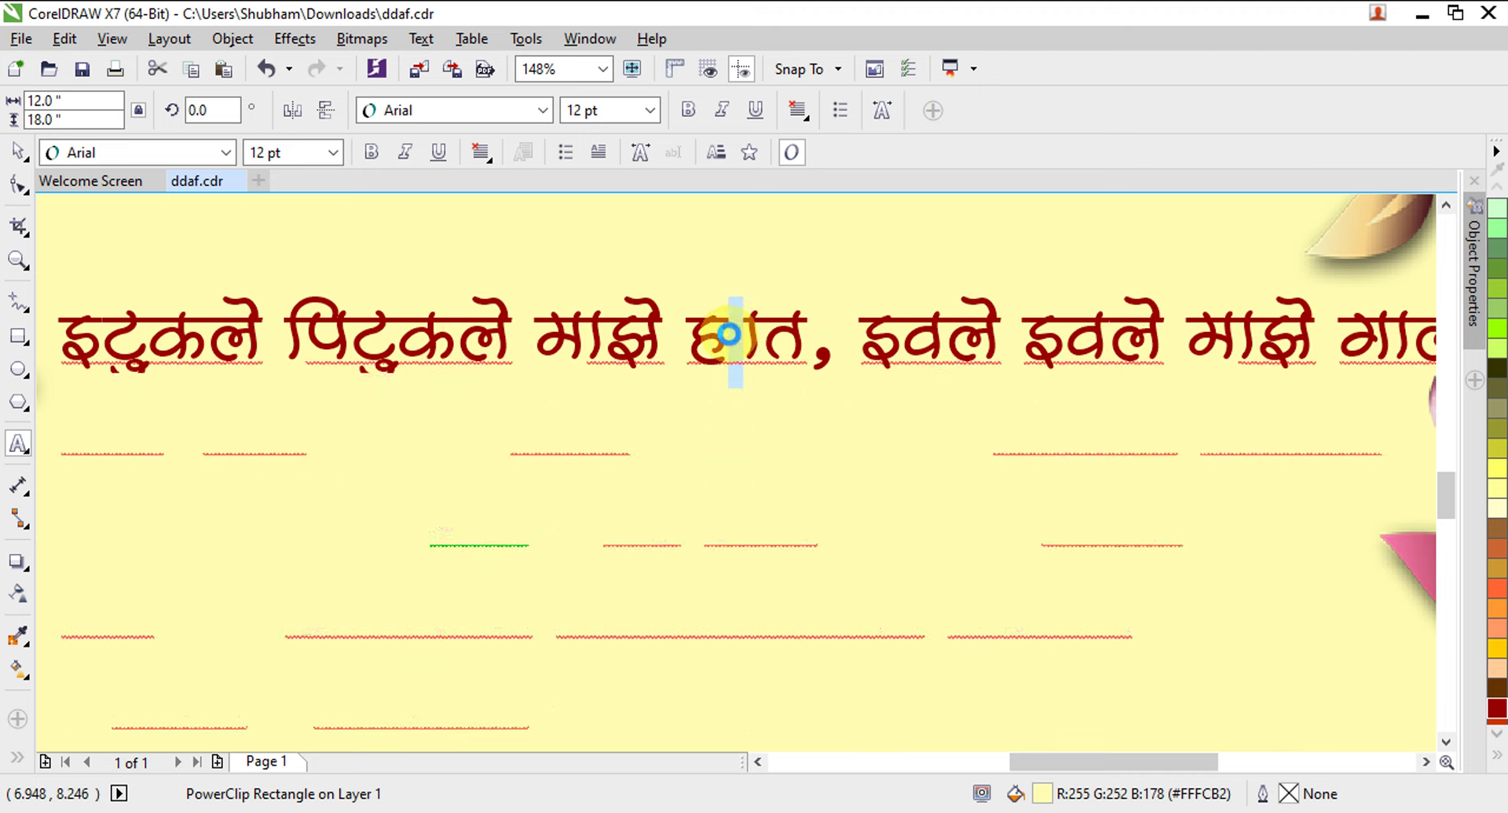
key(BackSpace)
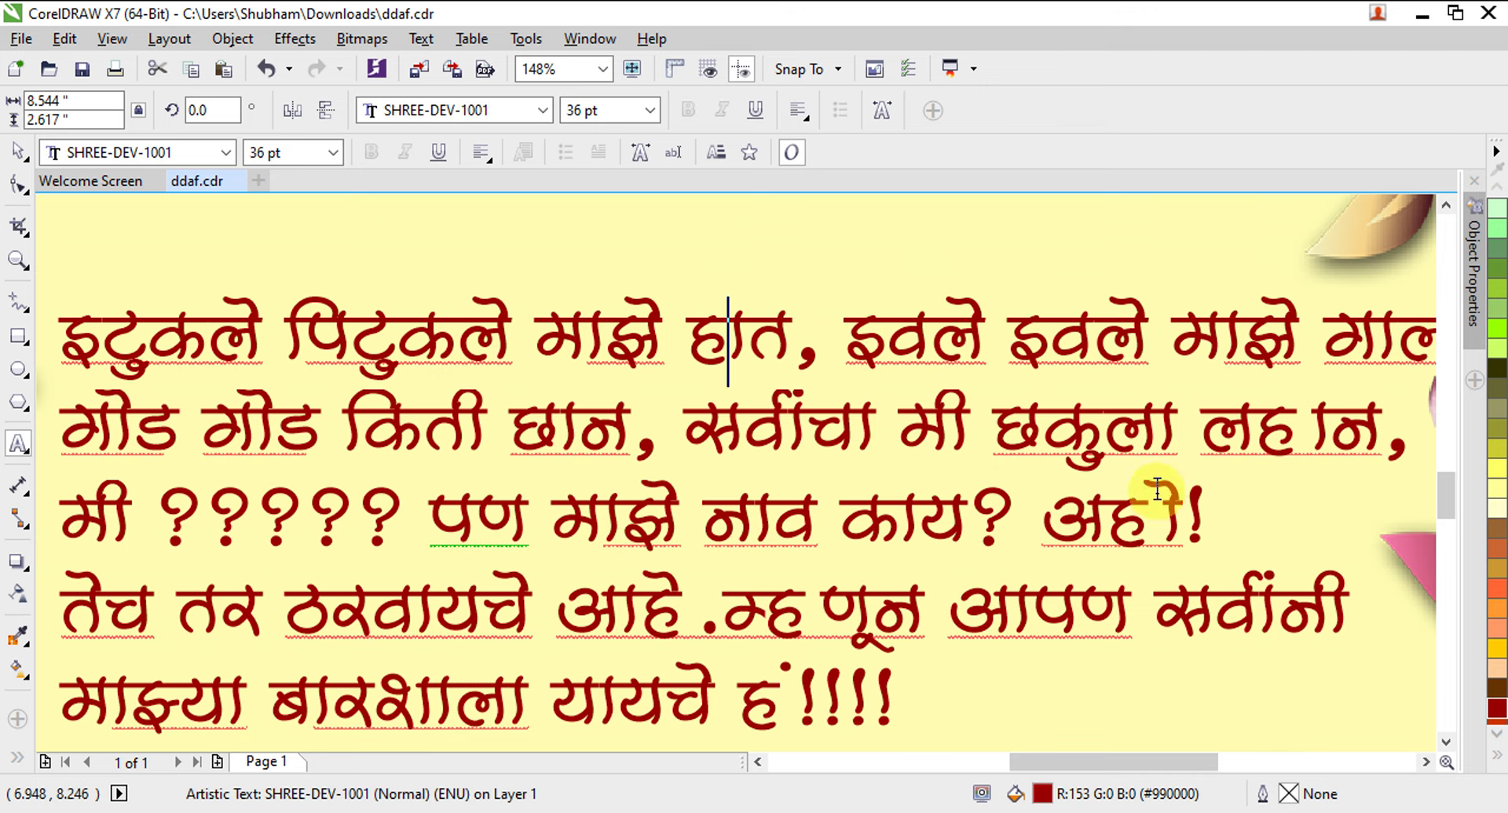
click(1300, 463)
key(Delete)
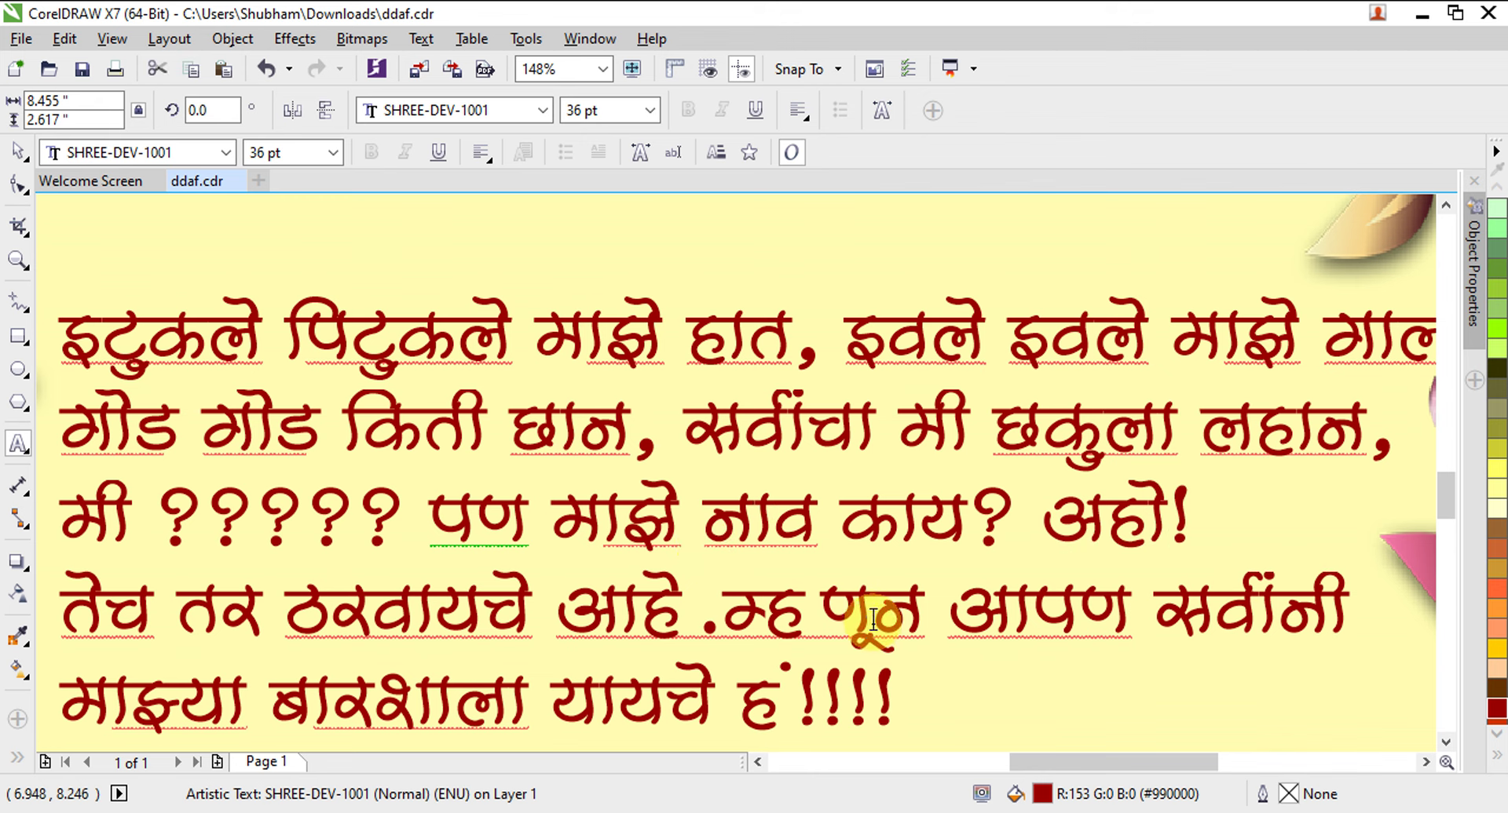
scroll(872, 628, down, 2)
click(839, 628)
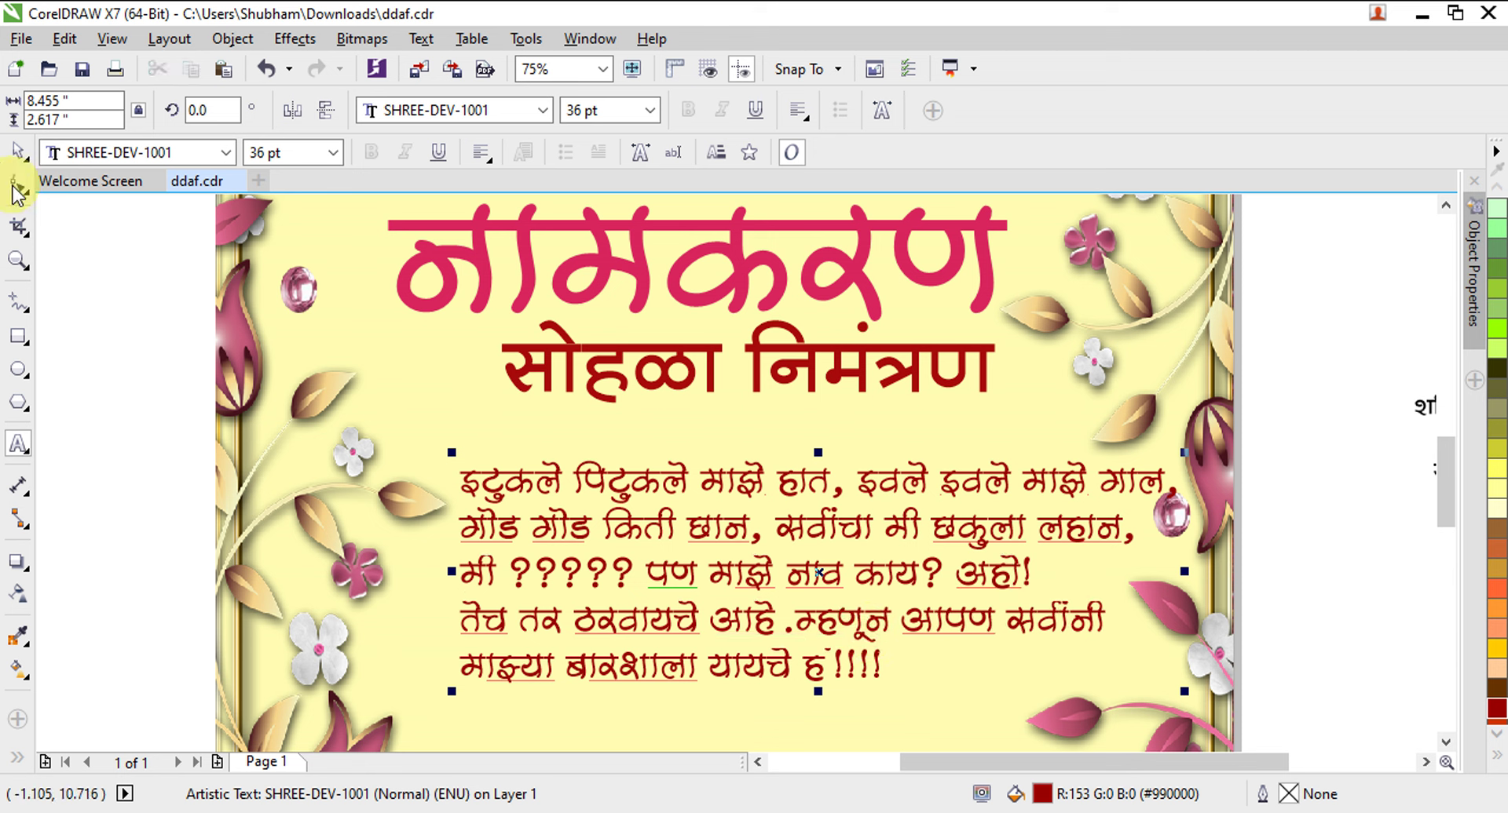
Move the date and time line from beside the page onto the card, directly below the verse.
click(11, 153)
click(84, 393)
key(F2)
drag(140, 379, 1193, 616)
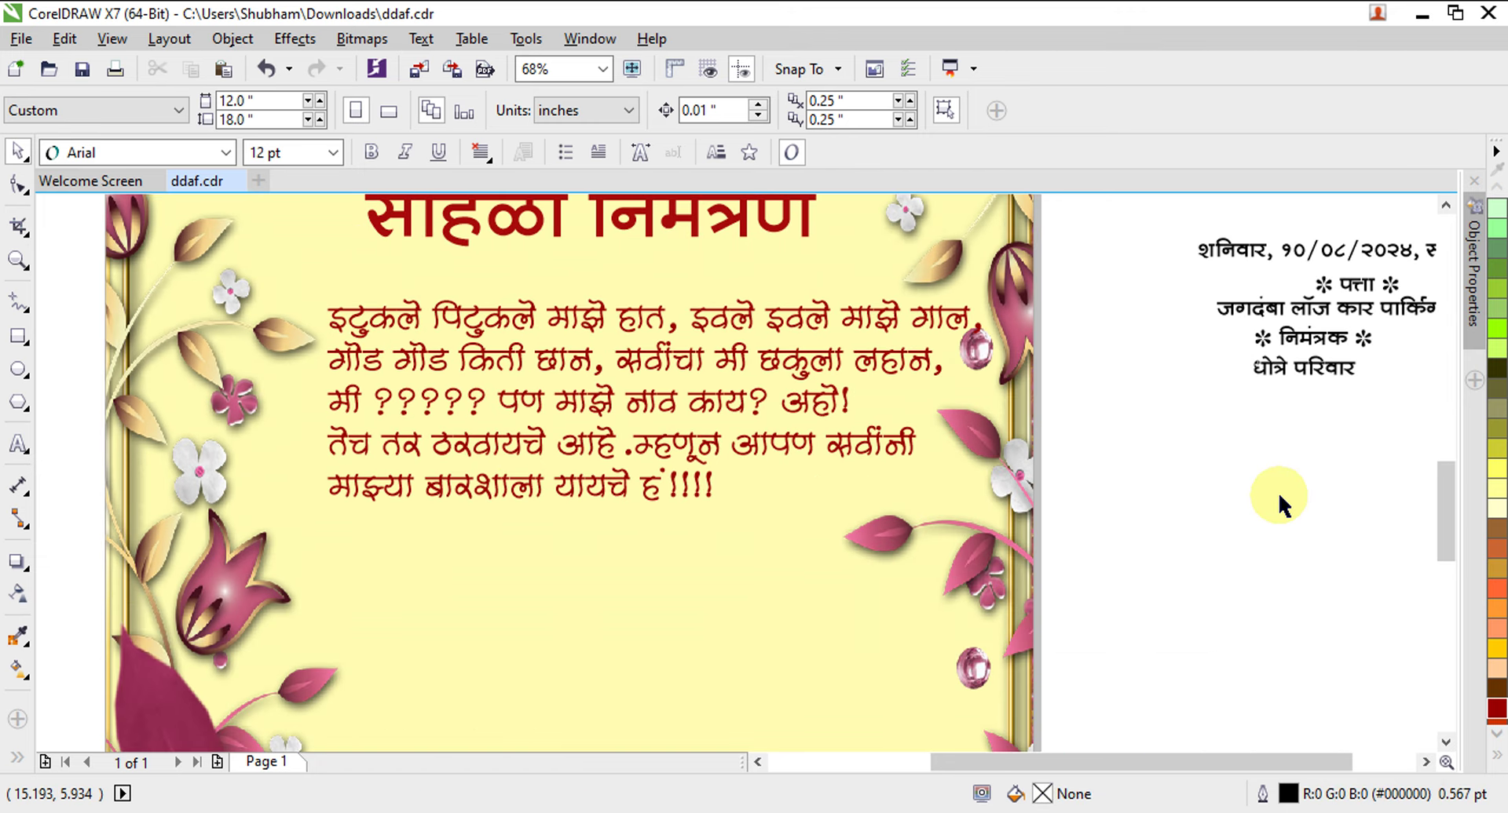
scroll(1278, 493, down, 2)
drag(743, 330, 1400, 586)
drag(1317, 335, 544, 605)
Enlarge the date line to 30 pt and shift it slightly right and down below the verse.
key(F2)
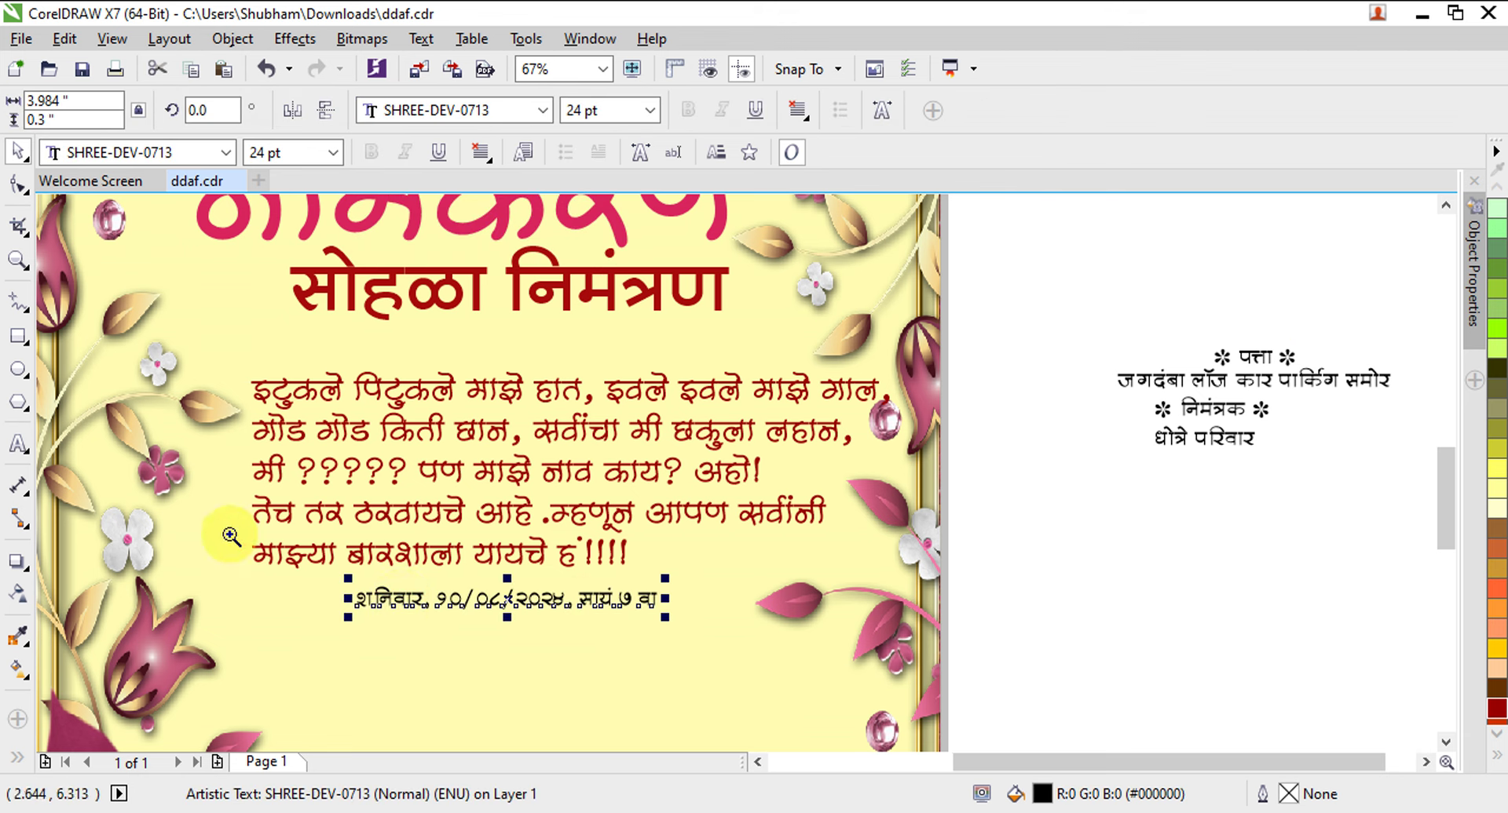
drag(229, 535, 997, 780)
drag(839, 363, 946, 420)
click(563, 111)
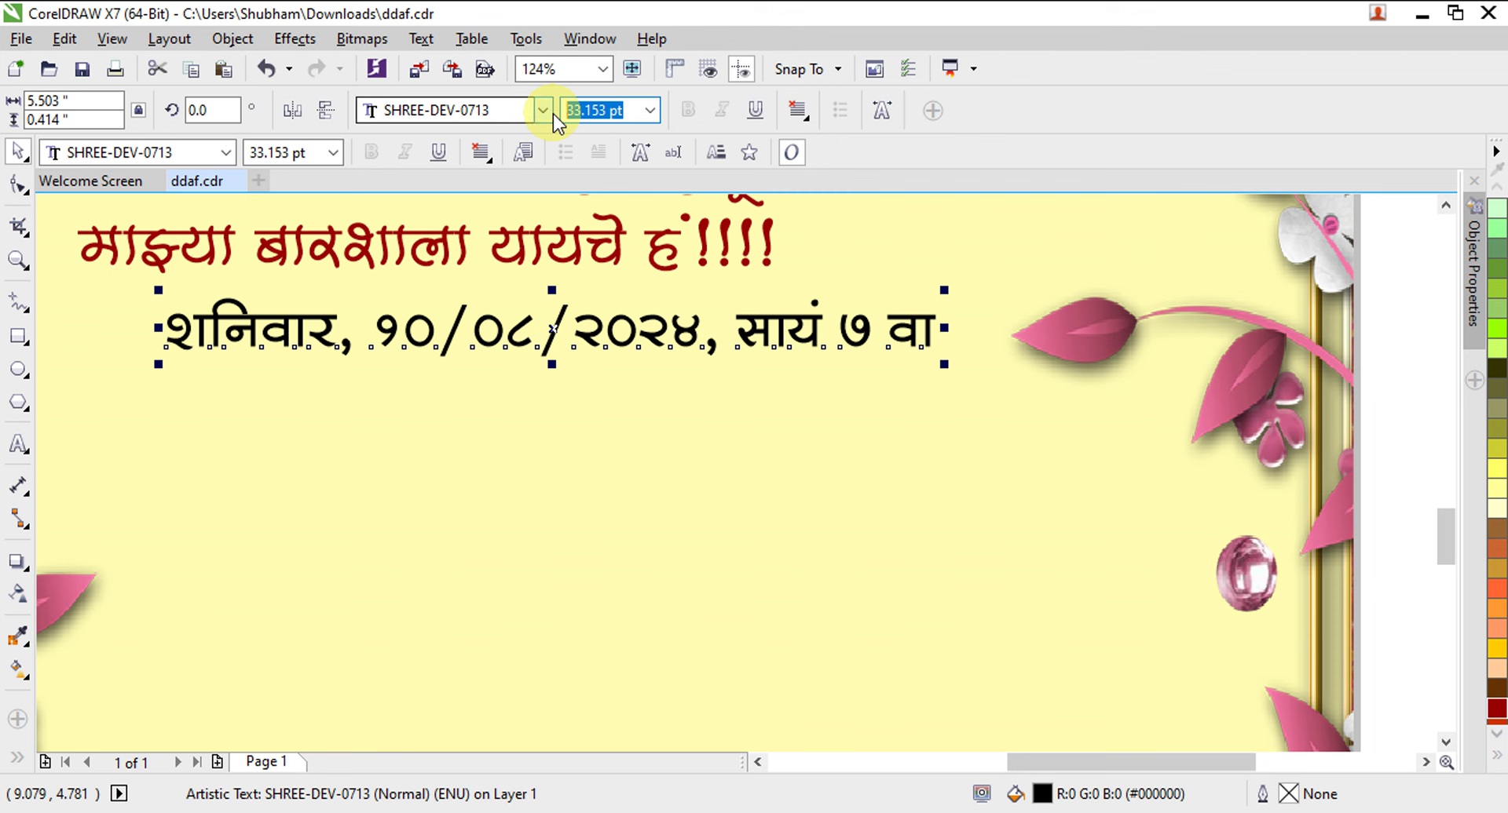
text(30)
key(Return)
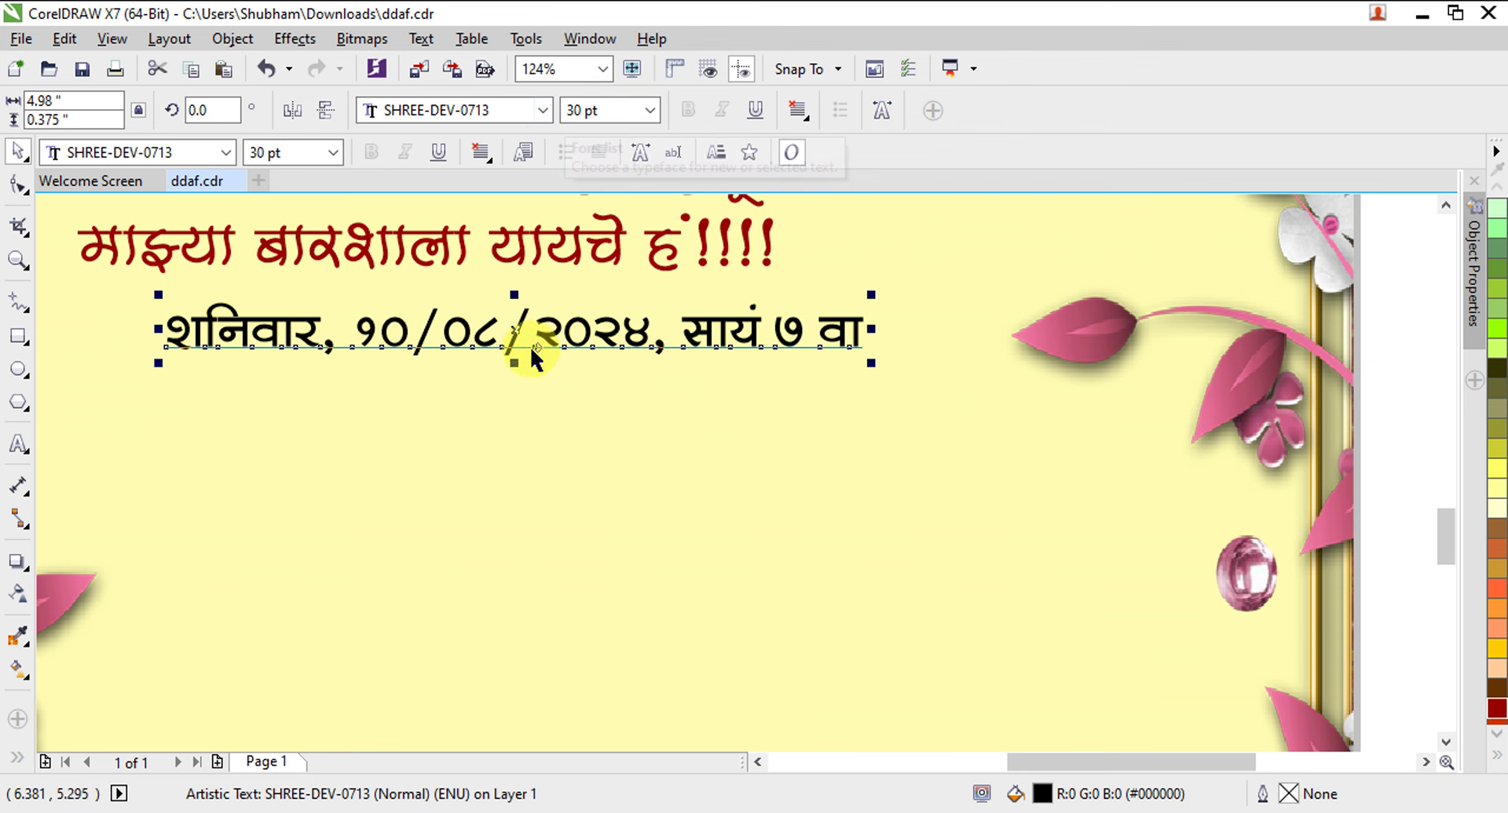
drag(530, 346, 545, 344)
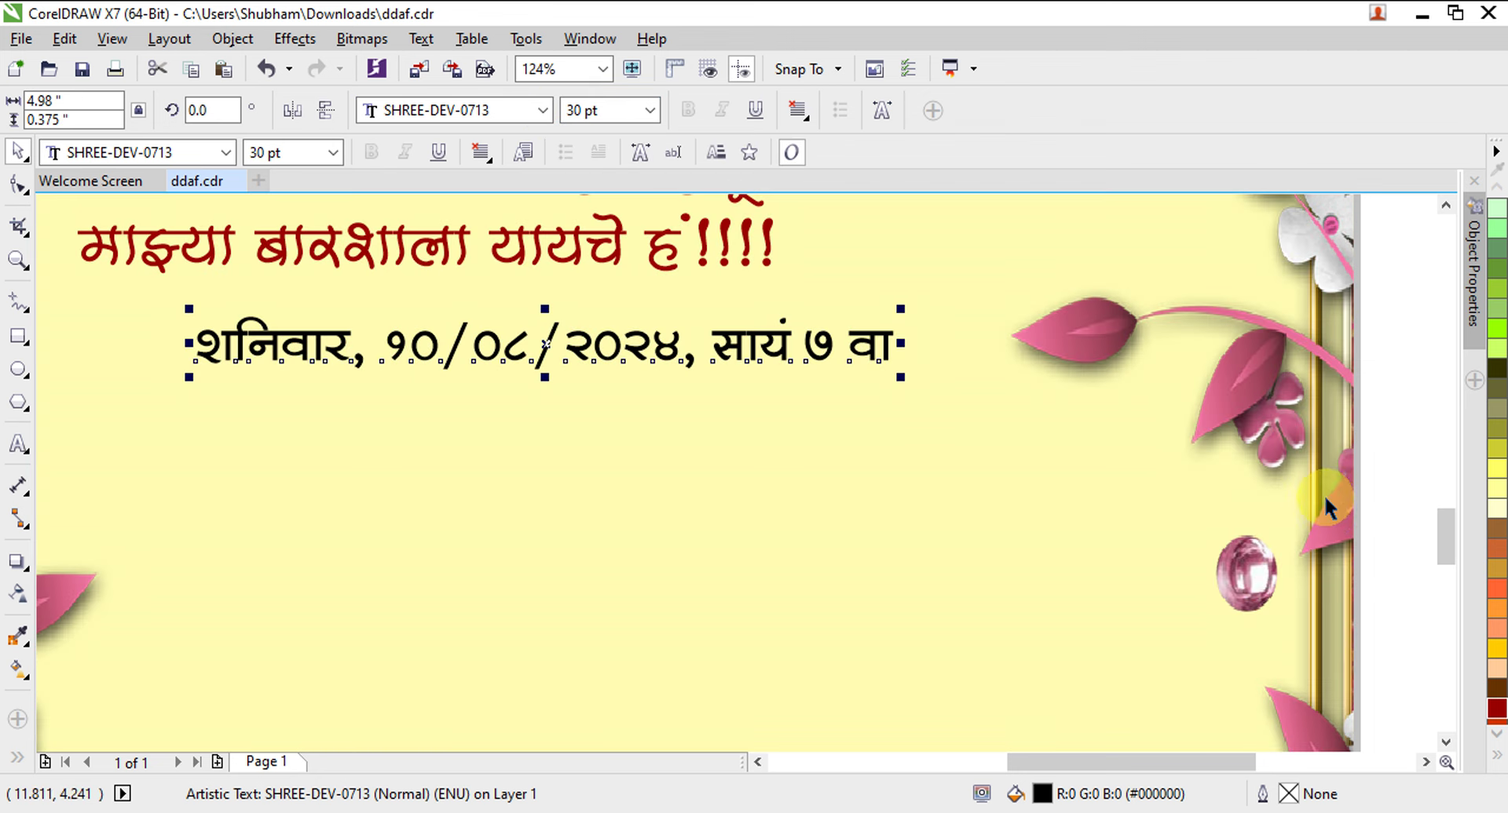
Draw a rectangle about 5.26 by 0.53 in around the date line and fill it with dark red #990000.
click(1376, 544)
click(18, 336)
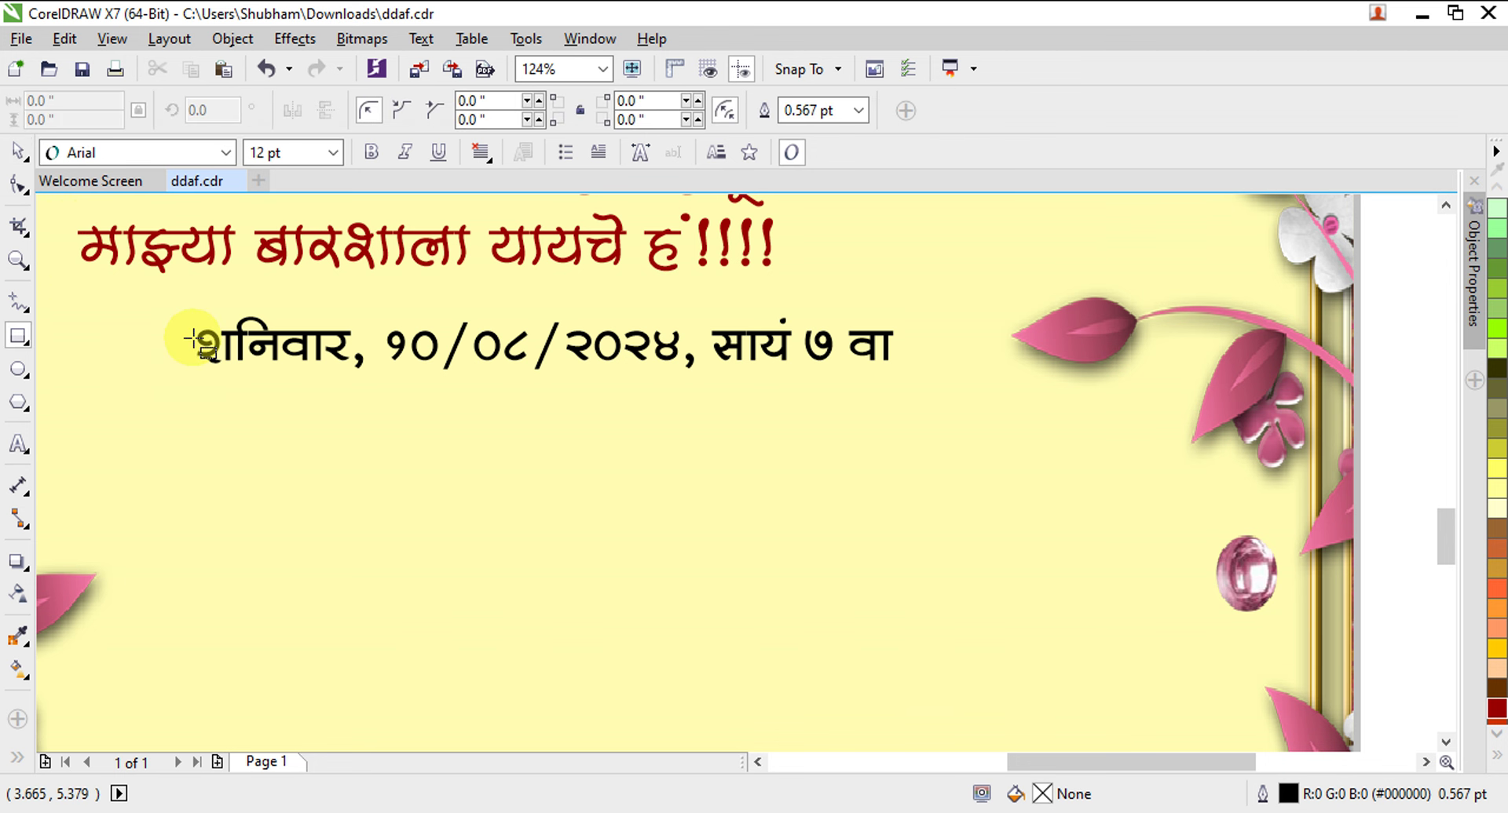
drag(173, 303, 908, 378)
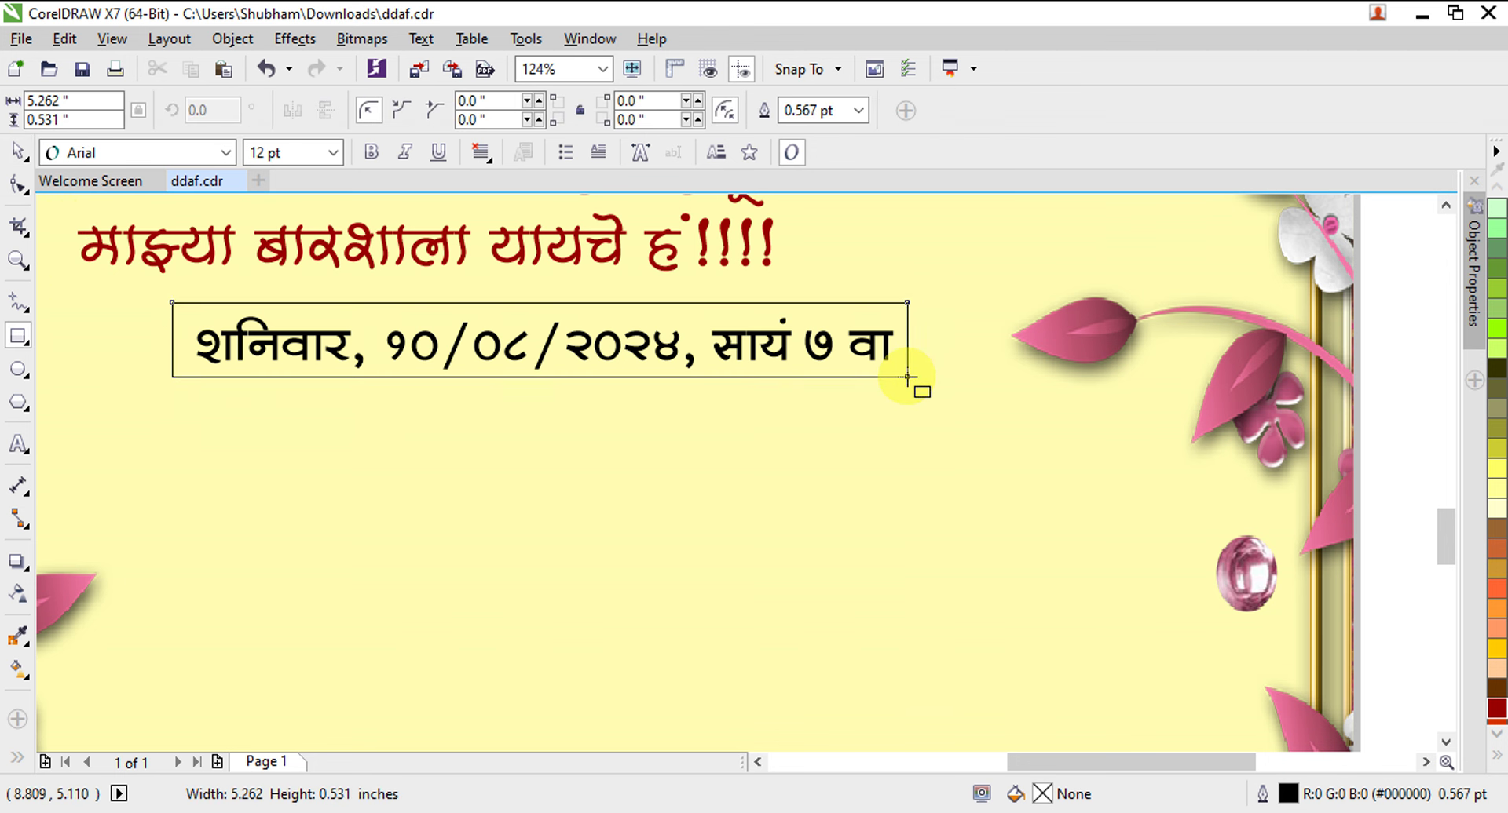
click(1496, 712)
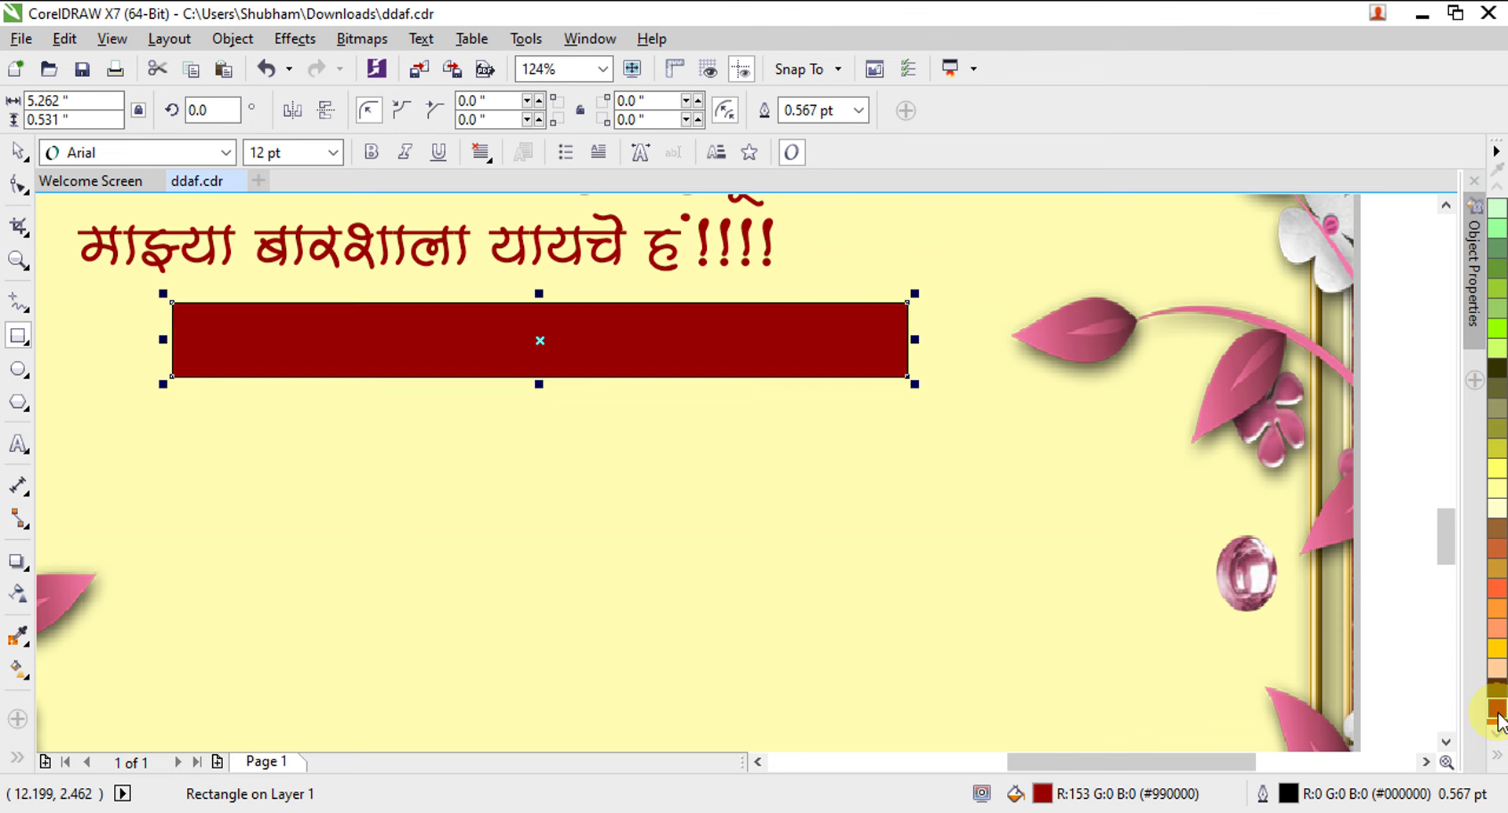
Colour the rectangle's outline #990000 and round its corners fully to a radius of about 0.266 in.
click(18, 185)
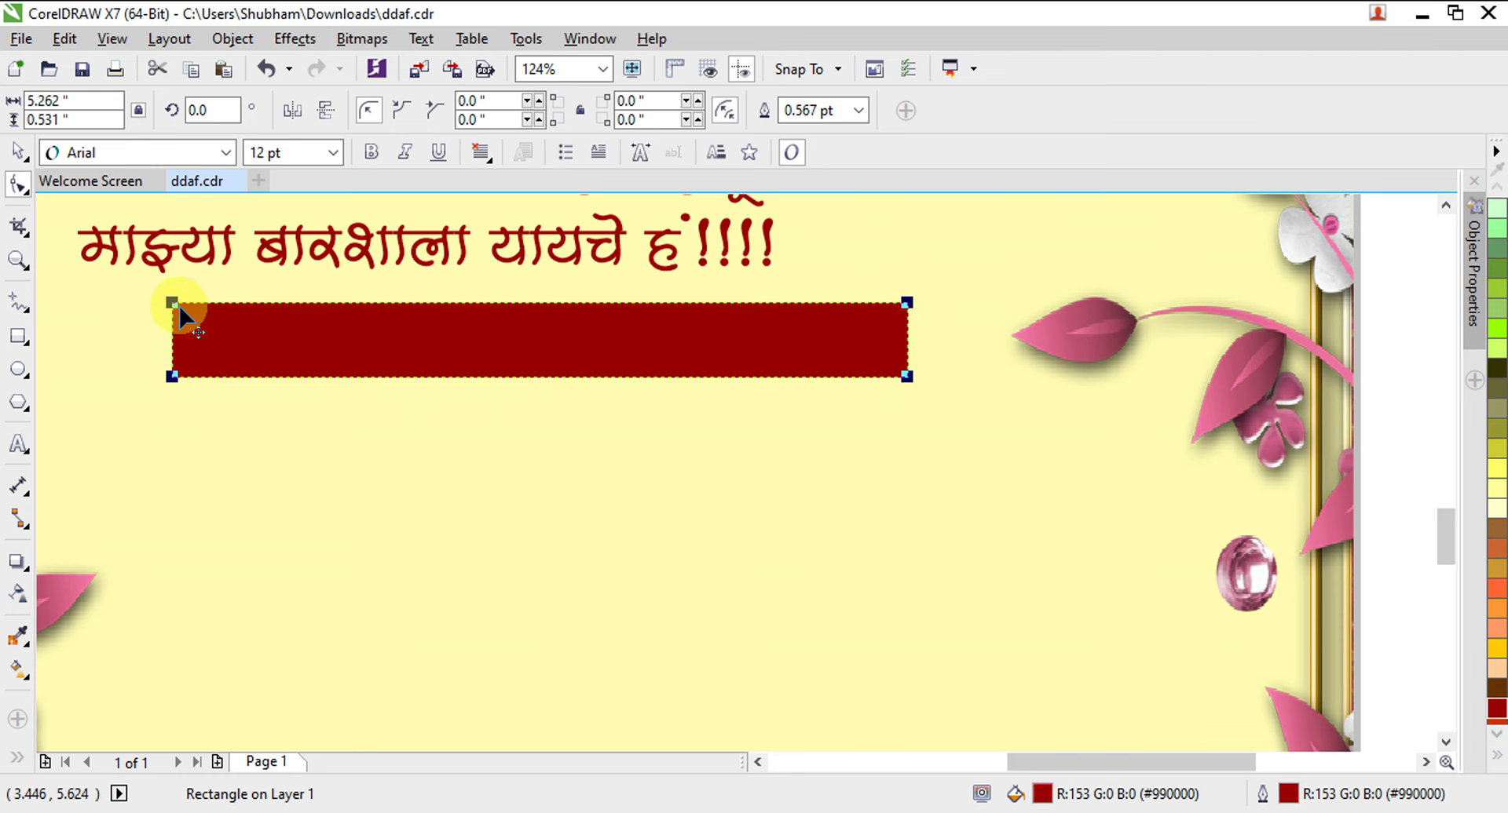
drag(182, 306, 209, 303)
click(19, 153)
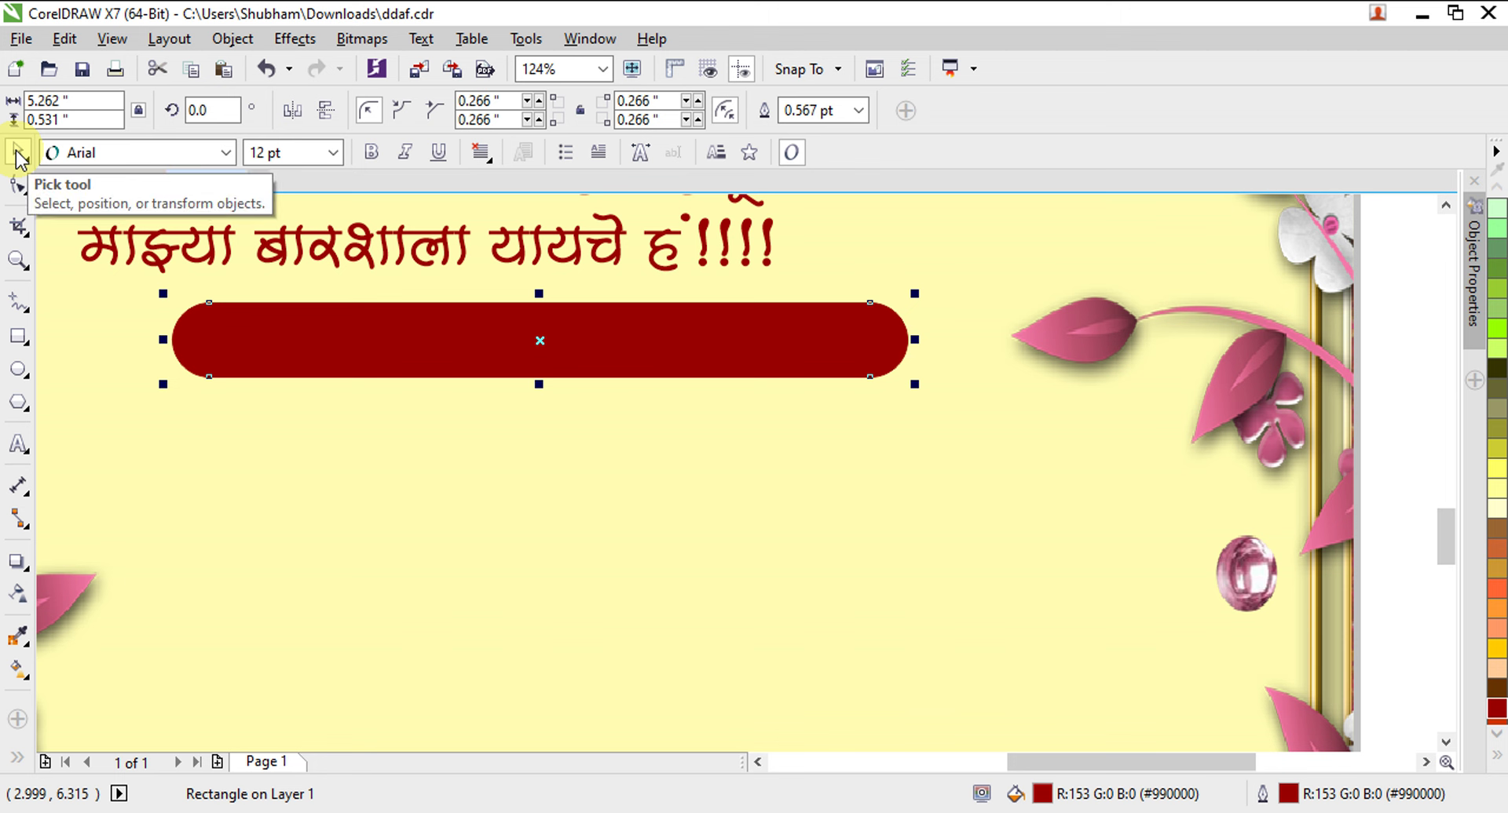
Send the rounded bar behind the date line and fill the date text with white.
key(ctrl+Page_Down)
click(320, 347)
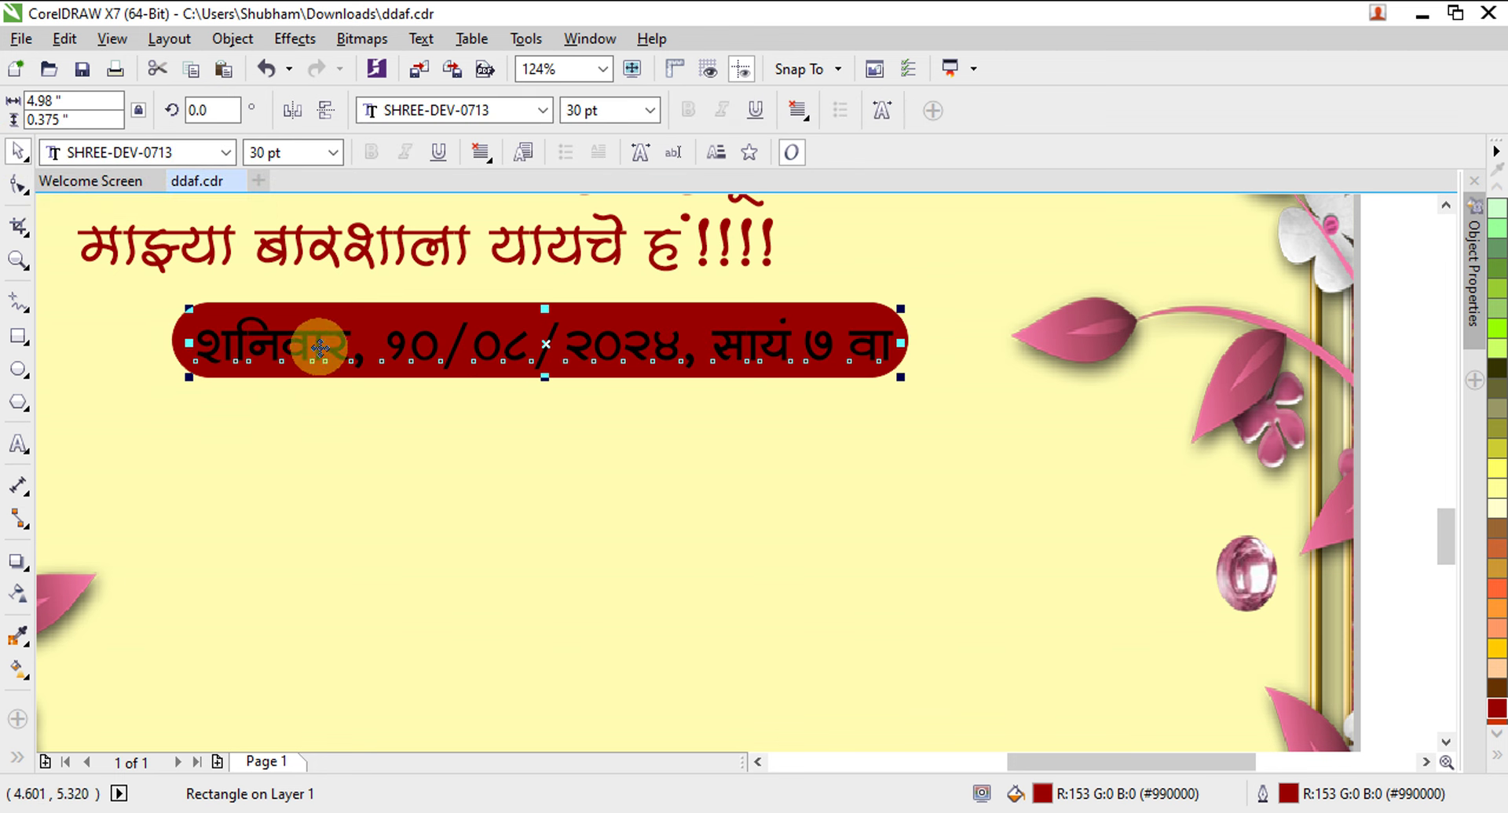
click(1496, 753)
click(1416, 422)
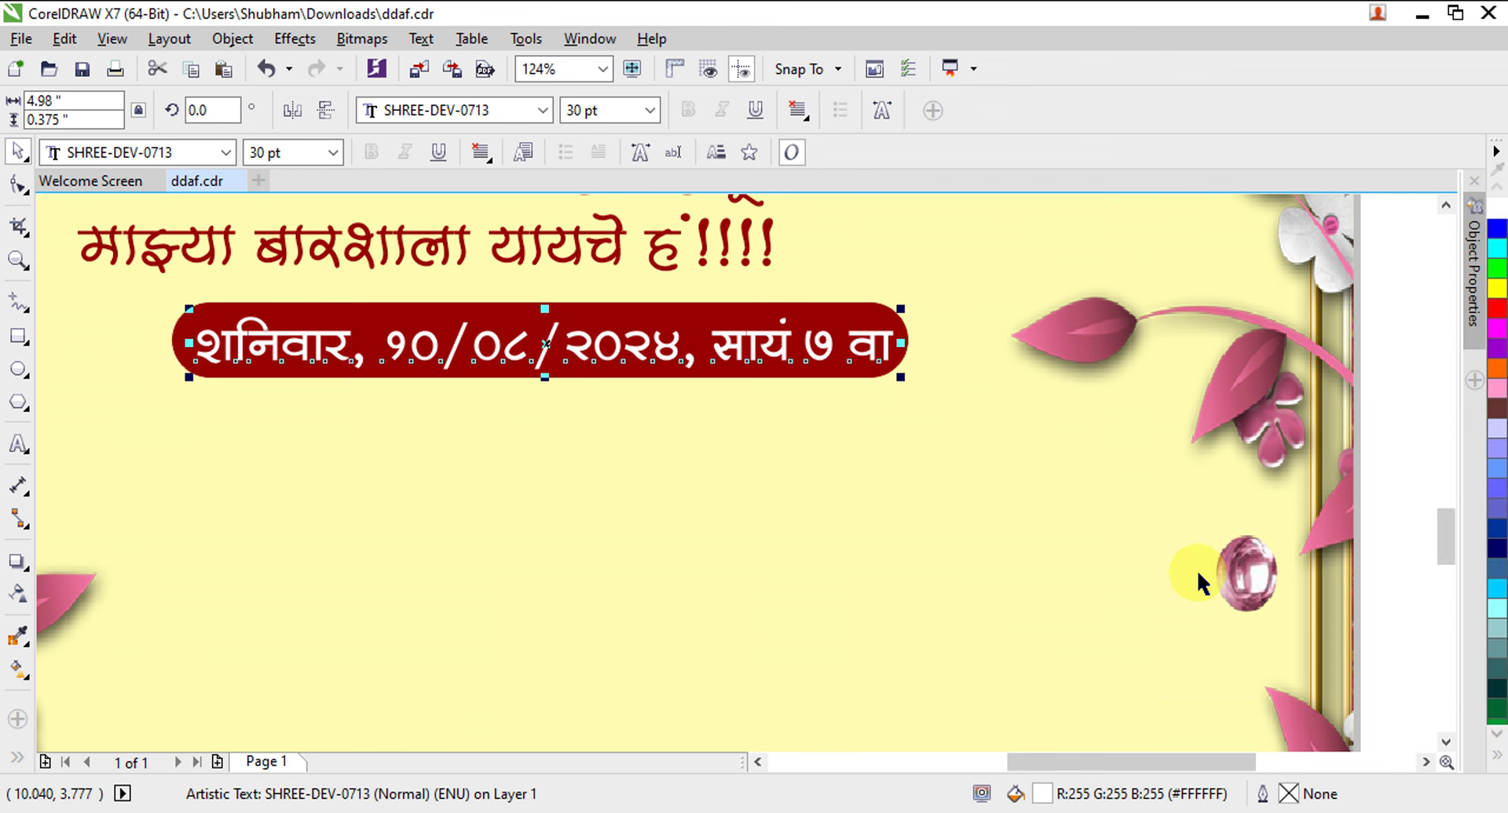
click(1393, 571)
Move the पत्ता heading from beside the page onto the card, just below the date bar.
scroll(1270, 568, down, 3)
key(F2)
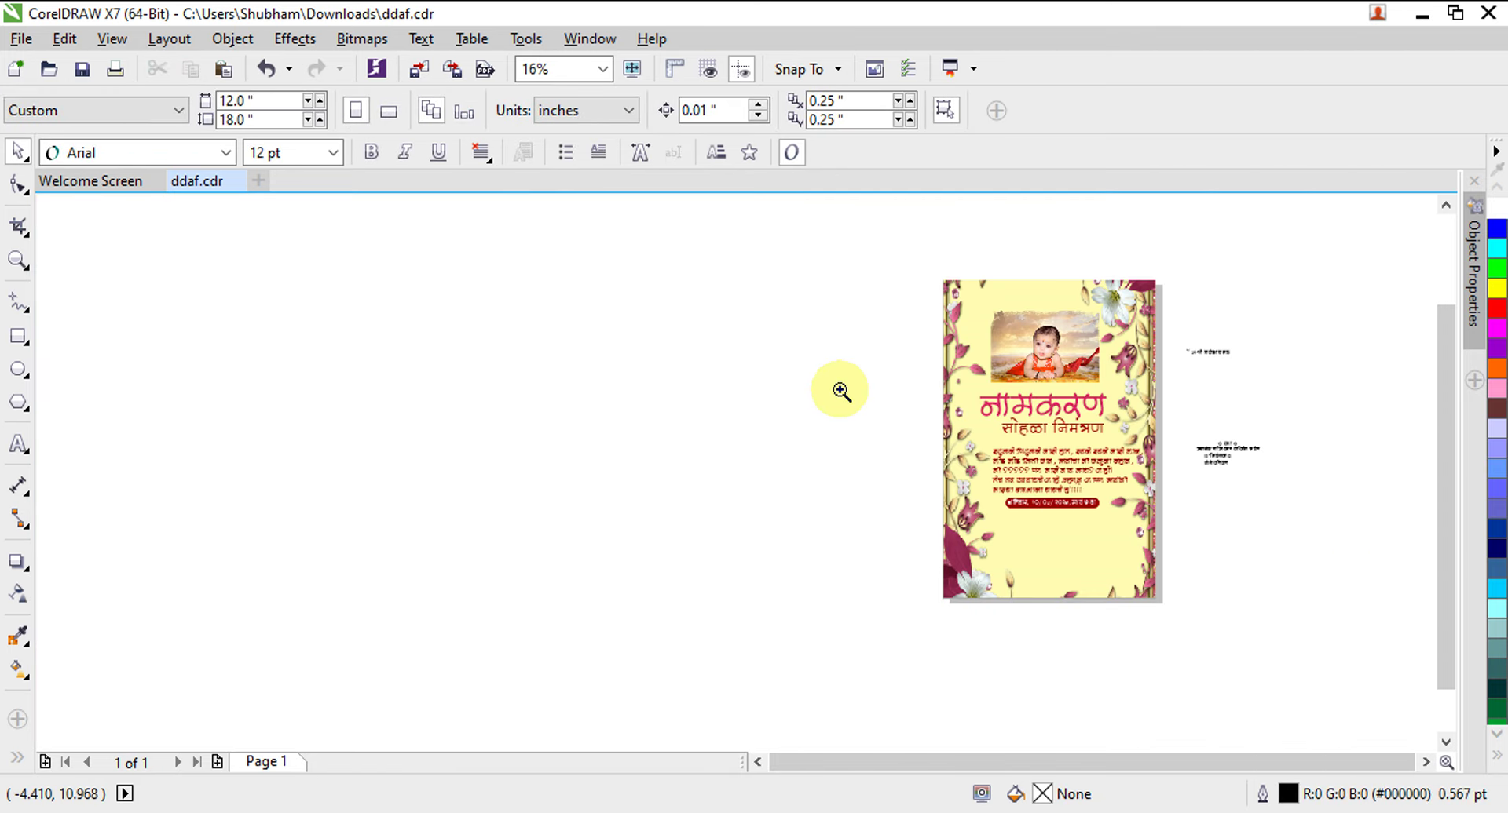
drag(848, 481, 1366, 616)
drag(318, 316, 1081, 655)
drag(1209, 213, 582, 454)
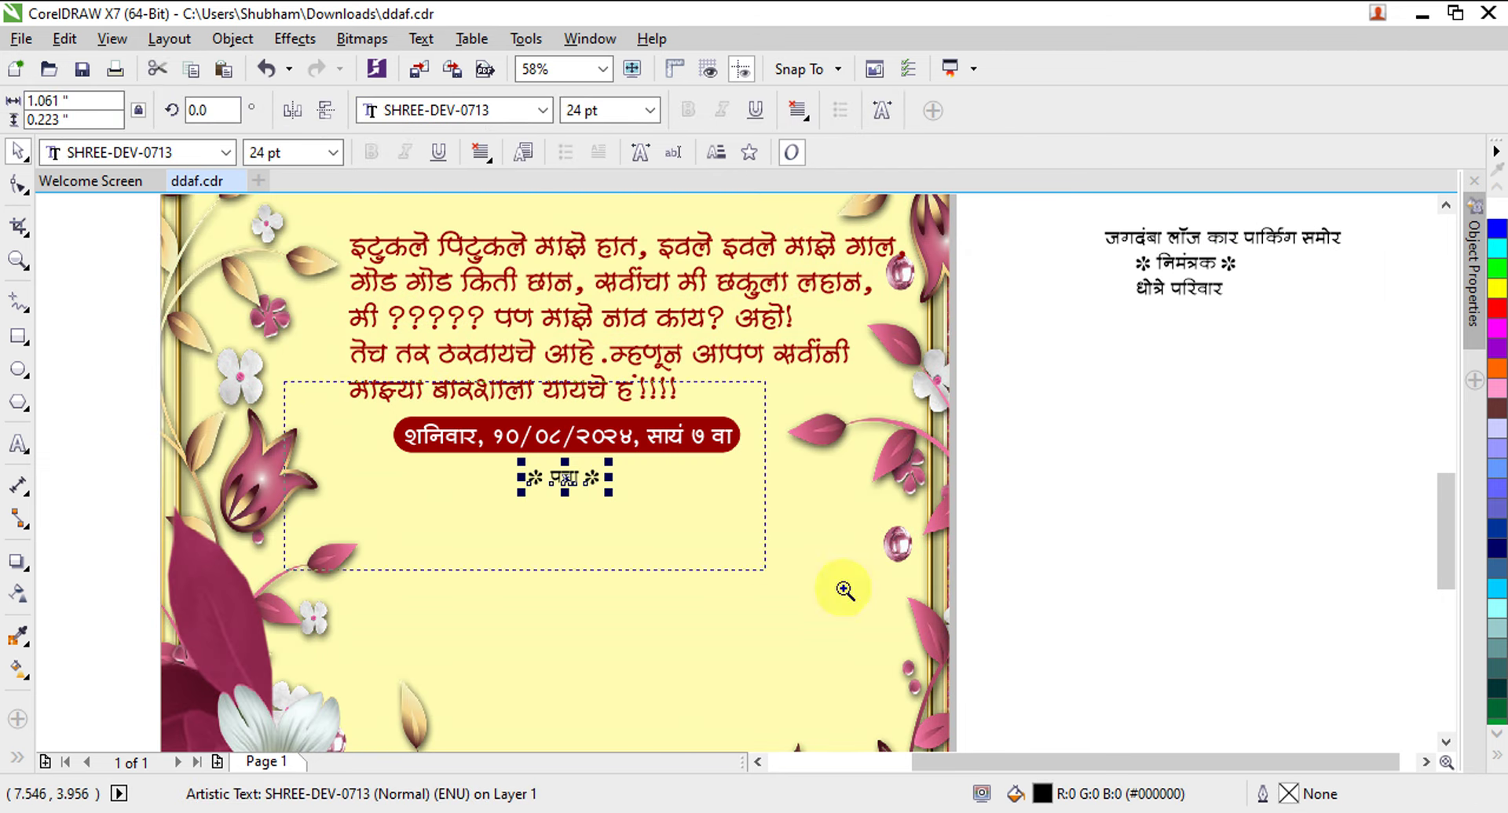
Enlarge the पत्ता heading to about 28.5 pt, nudge it slightly, and fill it with pink #FF0066.
drag(844, 590, 907, 594)
drag(758, 480, 770, 478)
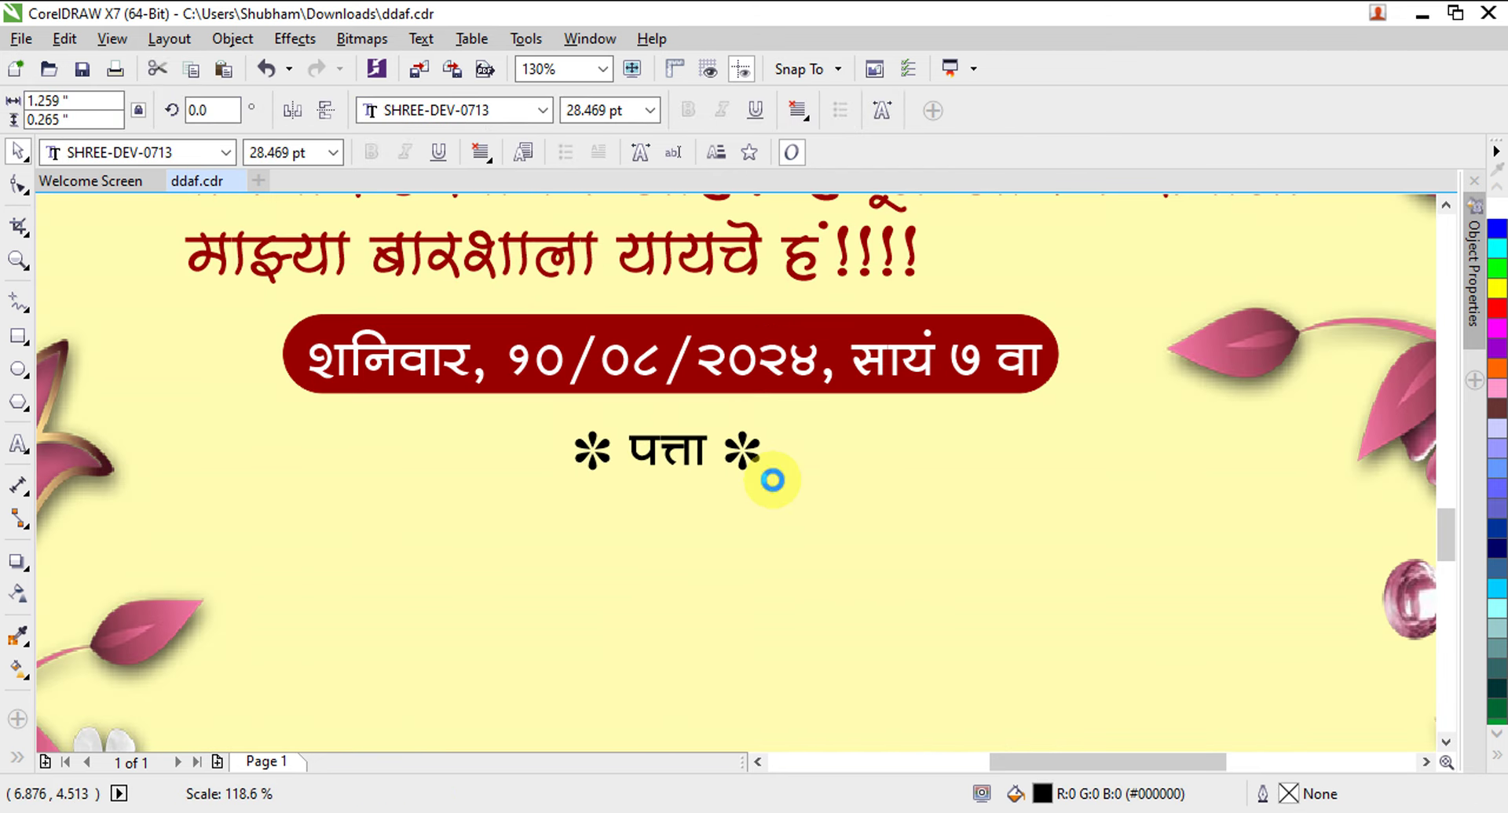
drag(669, 454, 677, 445)
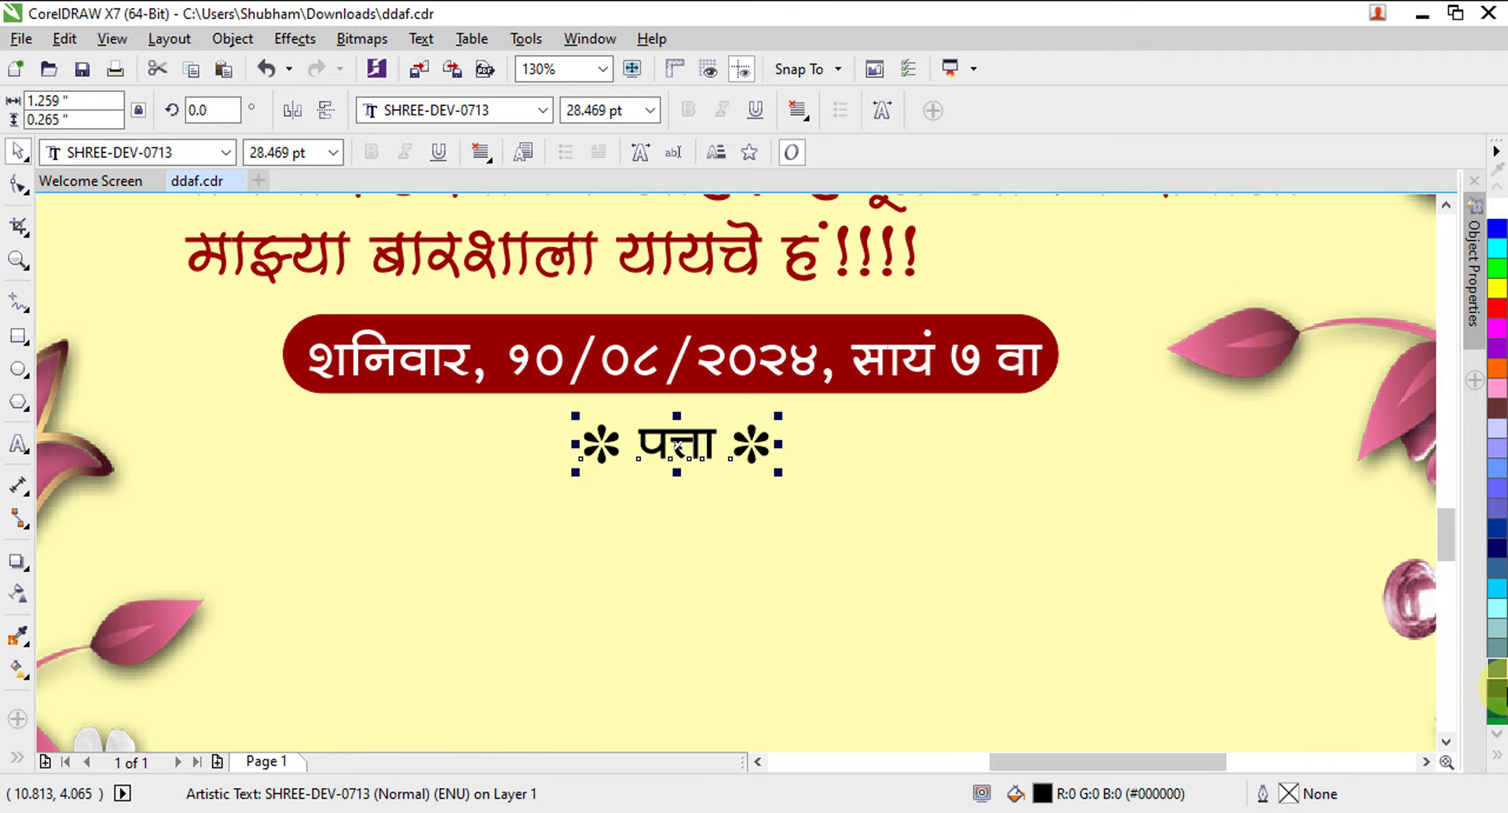
click(1497, 758)
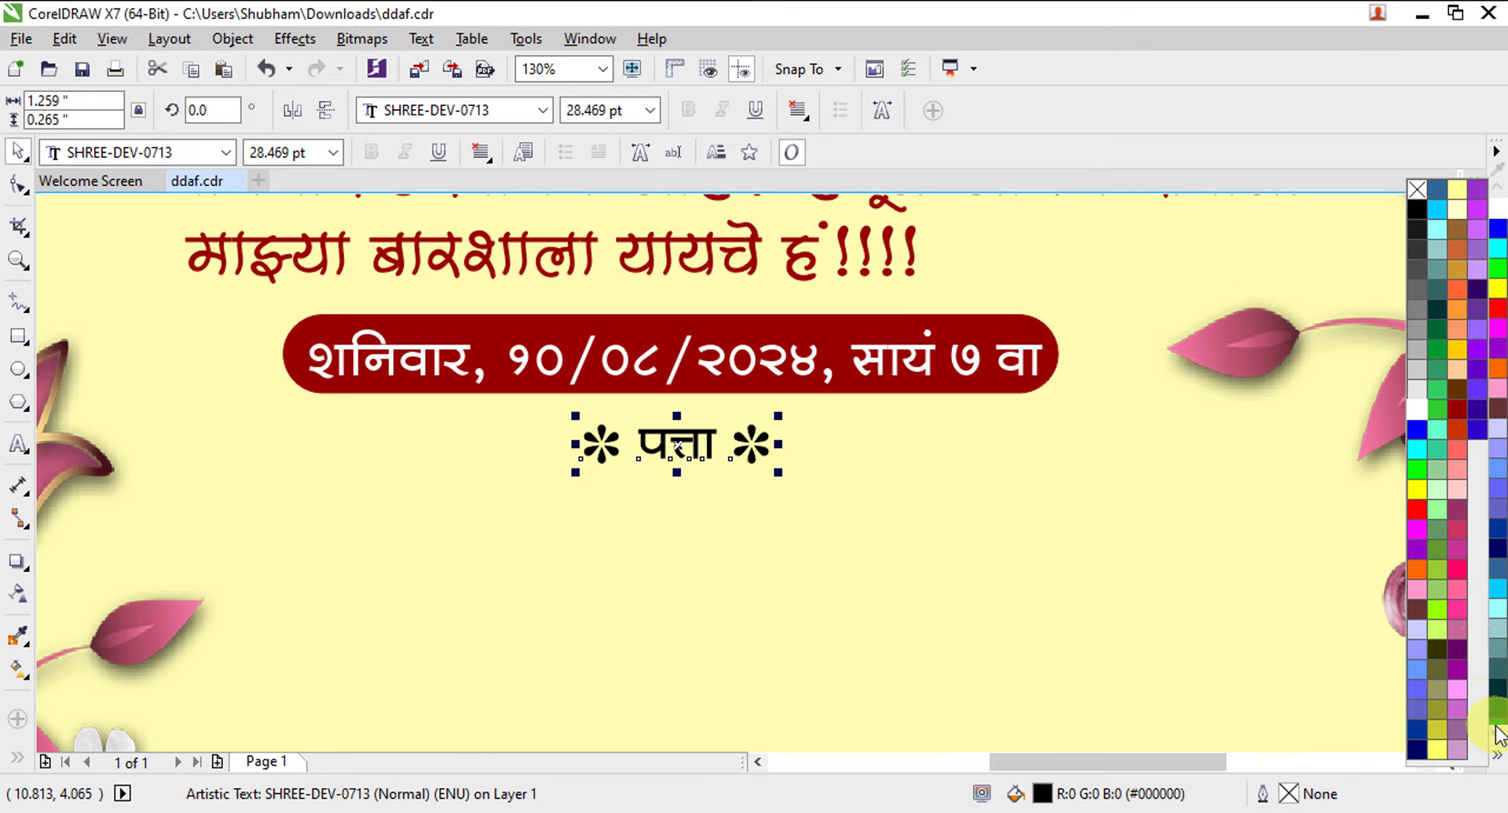
click(1458, 571)
Set the पत्ता heading's font size to 30 pt and centre it horizontally on the page.
scroll(999, 572, down, 5)
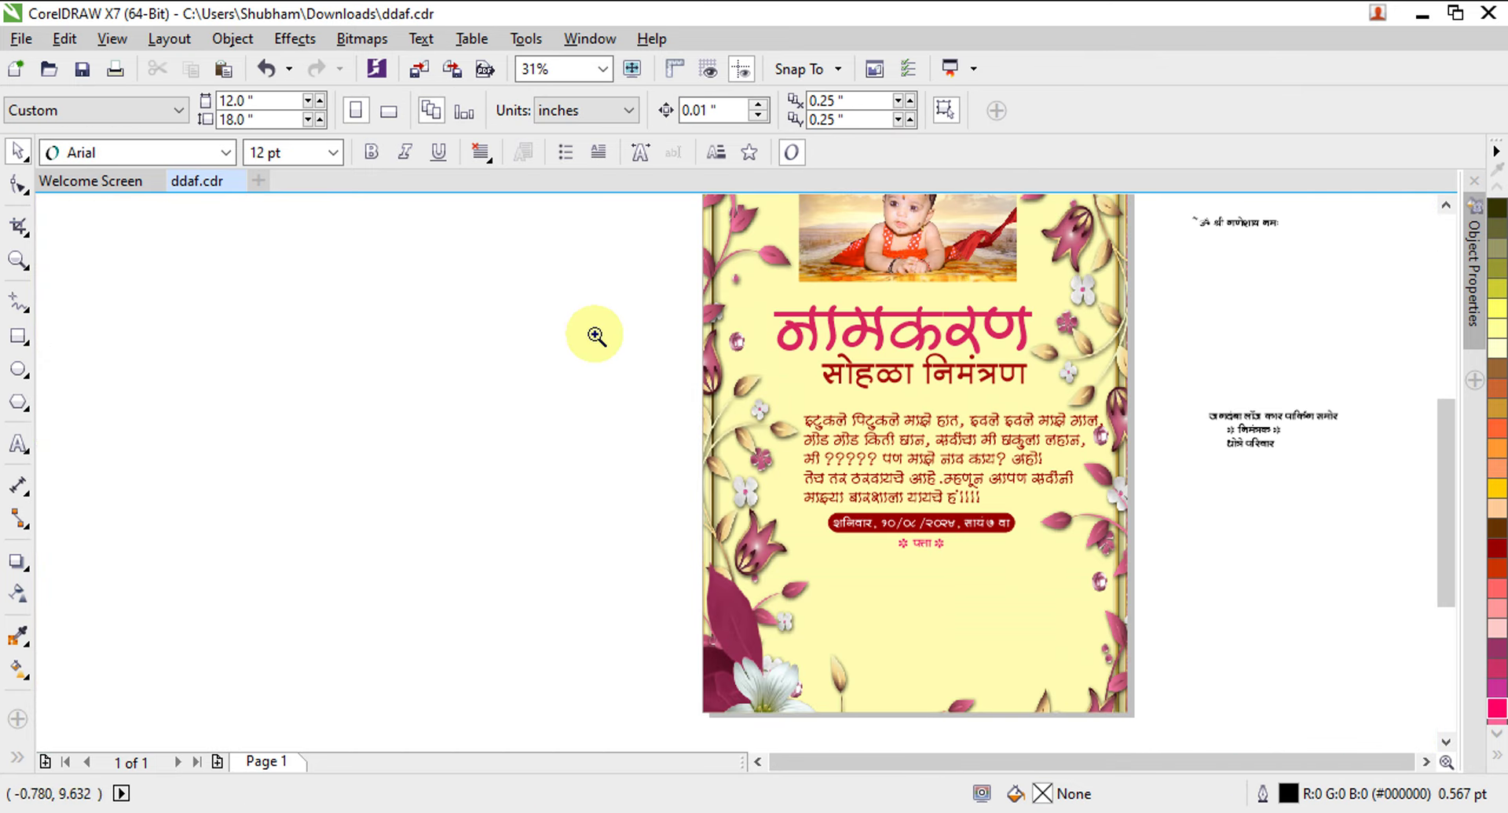
drag(596, 336, 1473, 564)
key(F2)
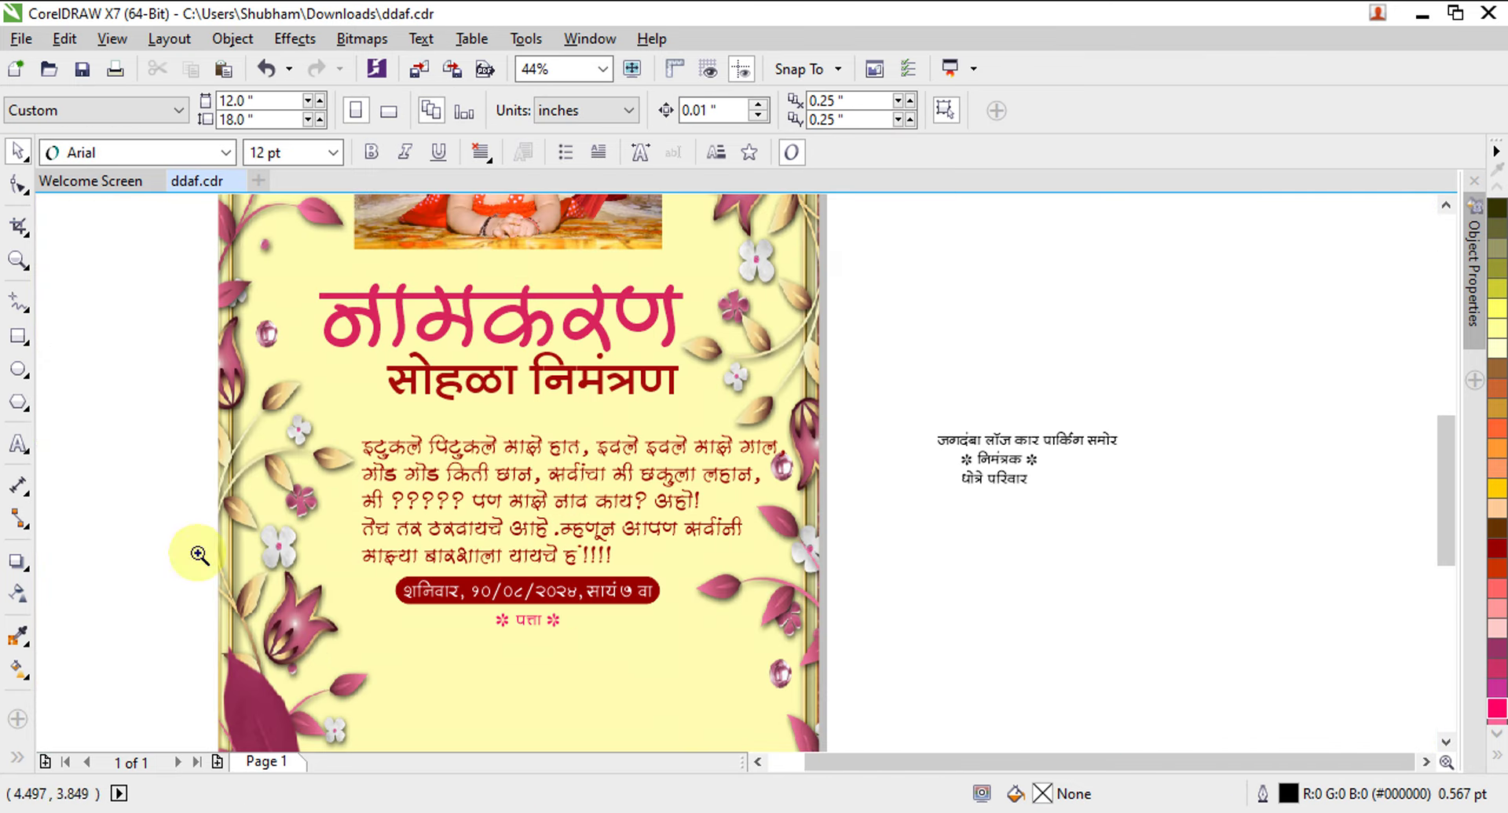
drag(188, 554, 1027, 774)
click(662, 397)
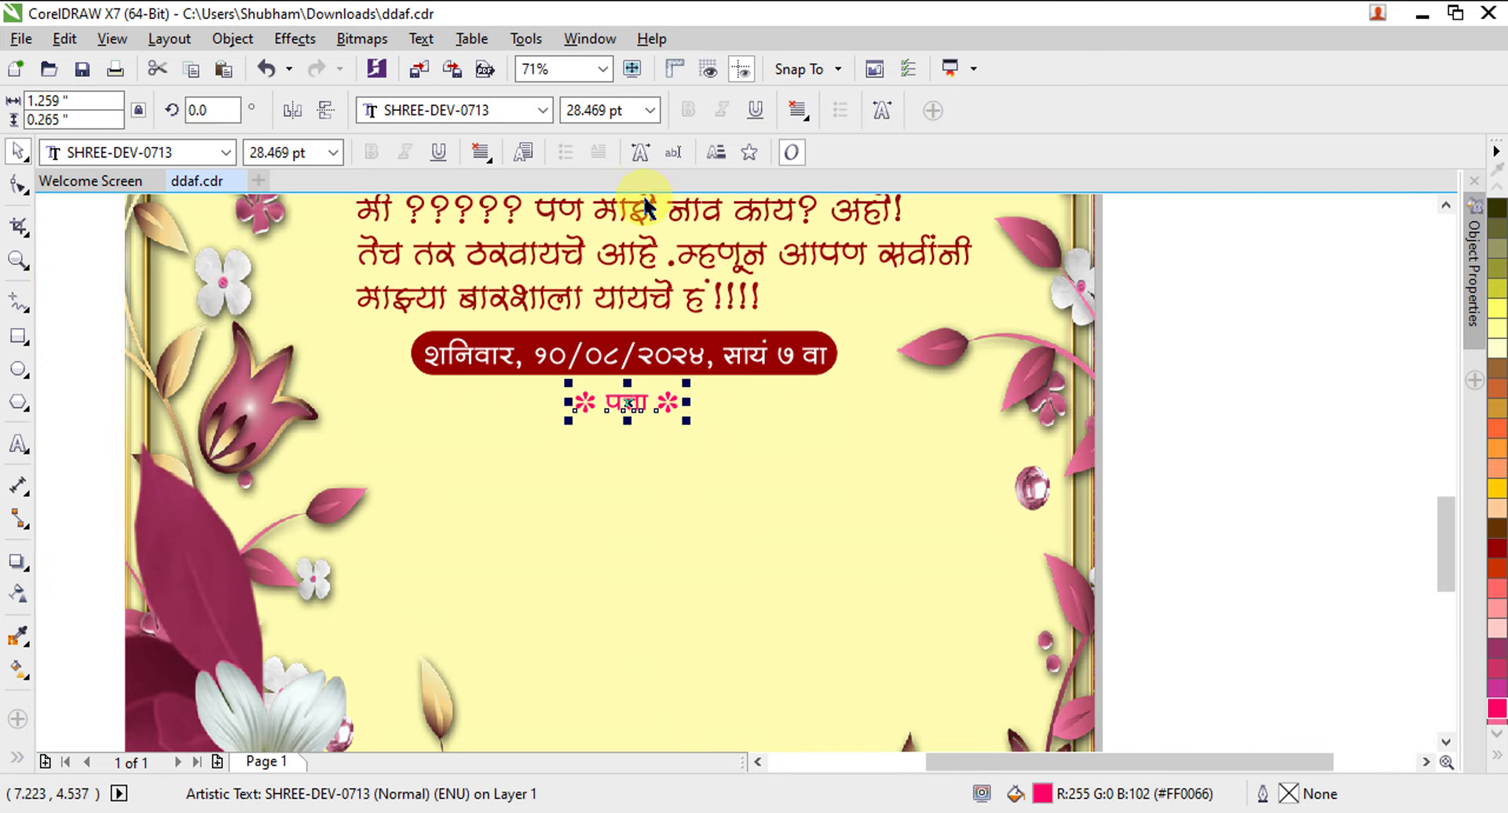
double_click(620, 111)
text(30)
key(Return)
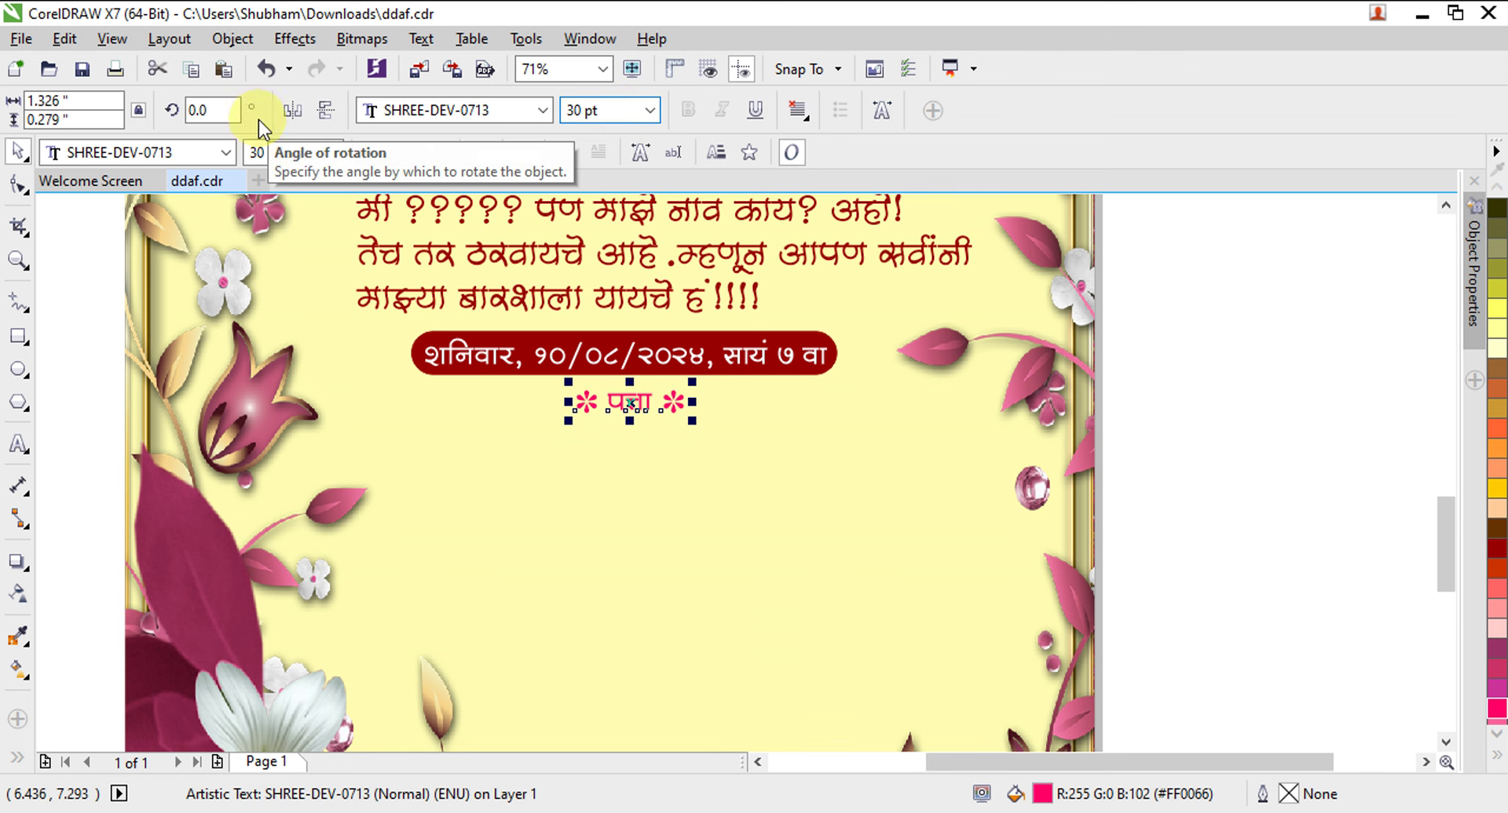
click(807, 533)
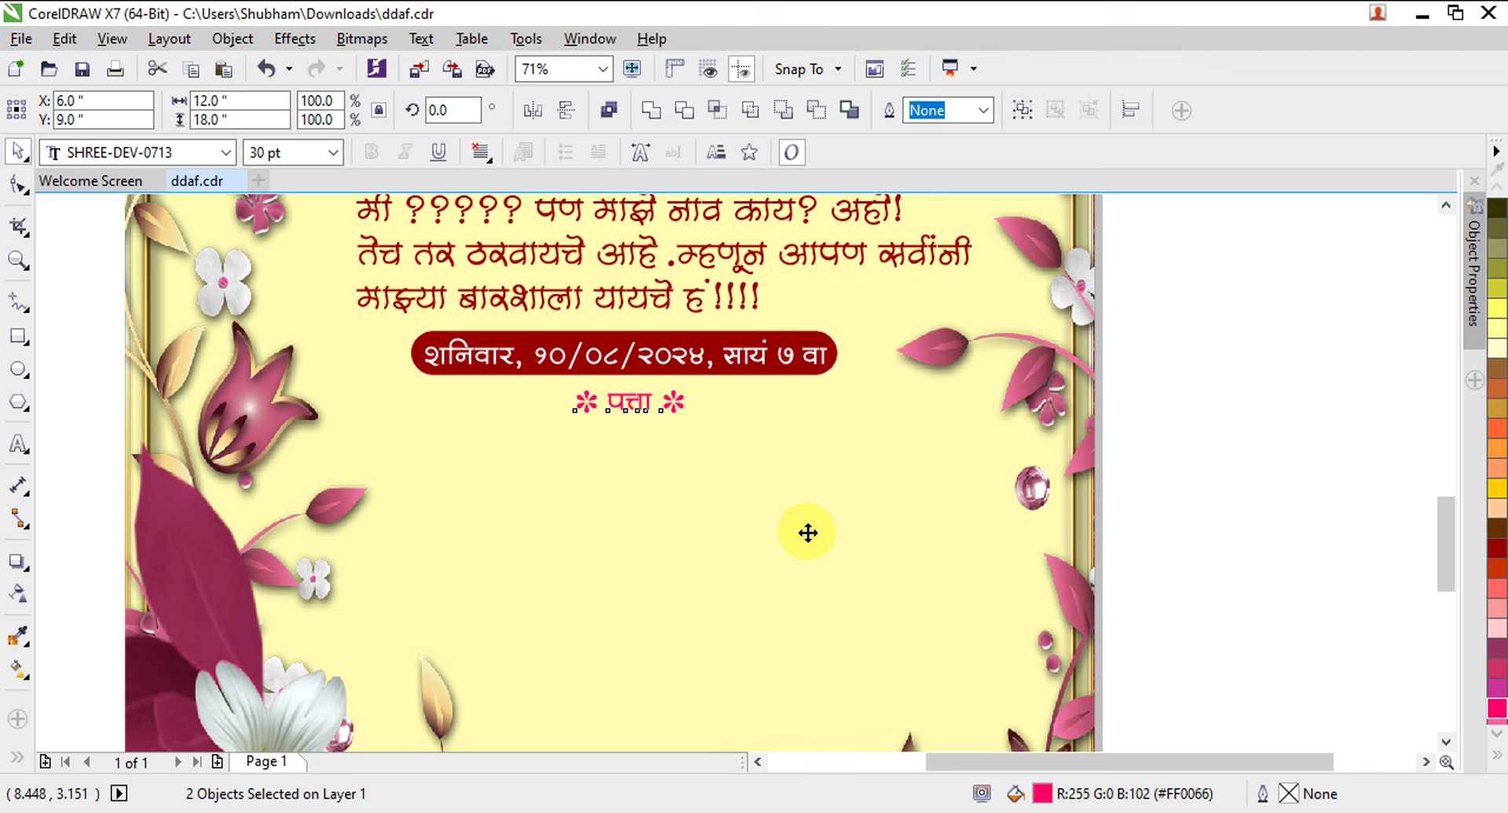
click(1227, 625)
Move the venue address line from beside the page onto the card, below the पत्ता heading.
scroll(882, 524, down, 6)
key(F2)
scroll(1148, 575, up, 3)
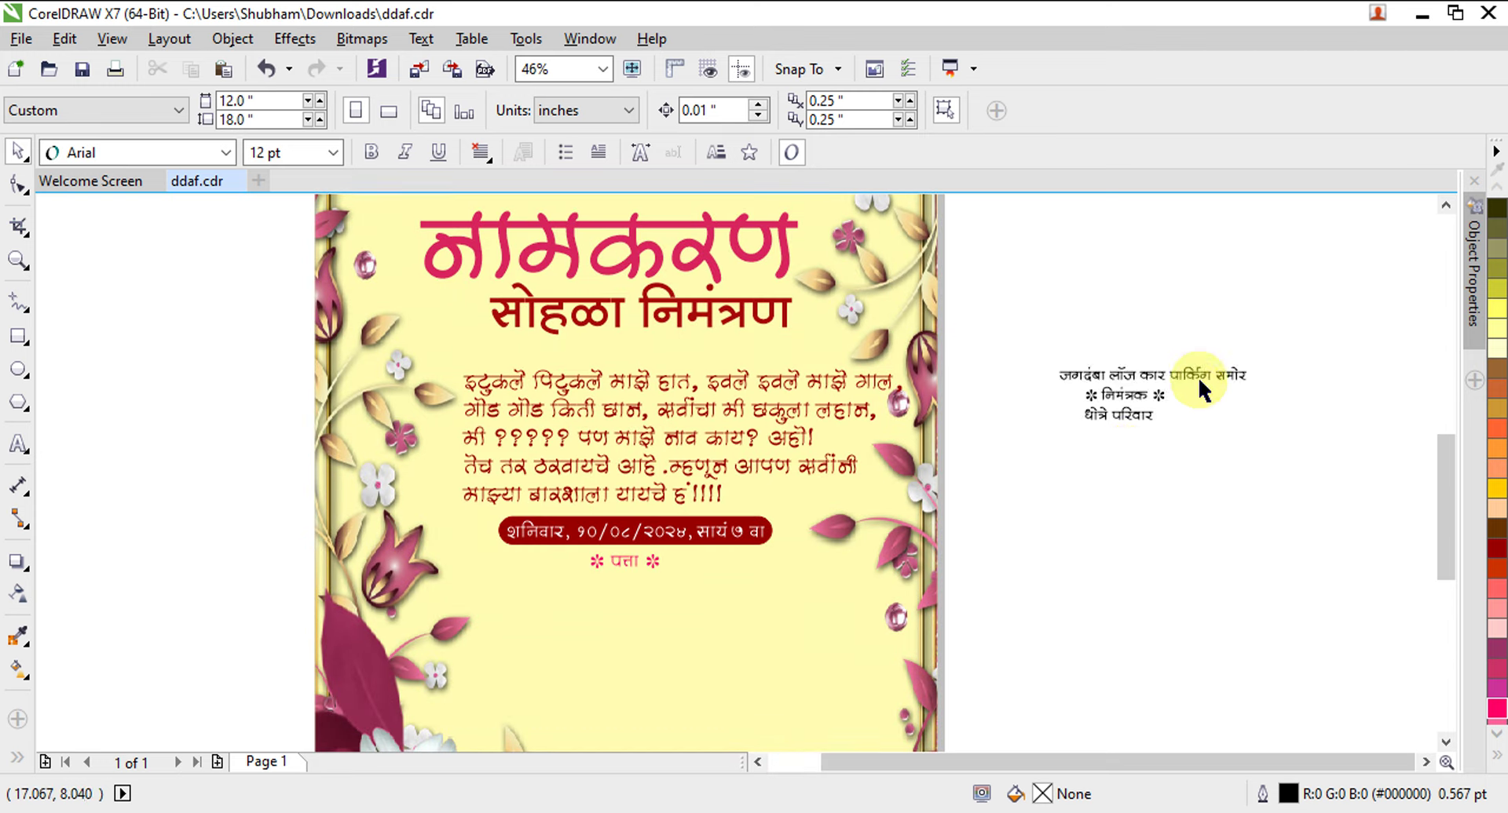
drag(1199, 386, 661, 590)
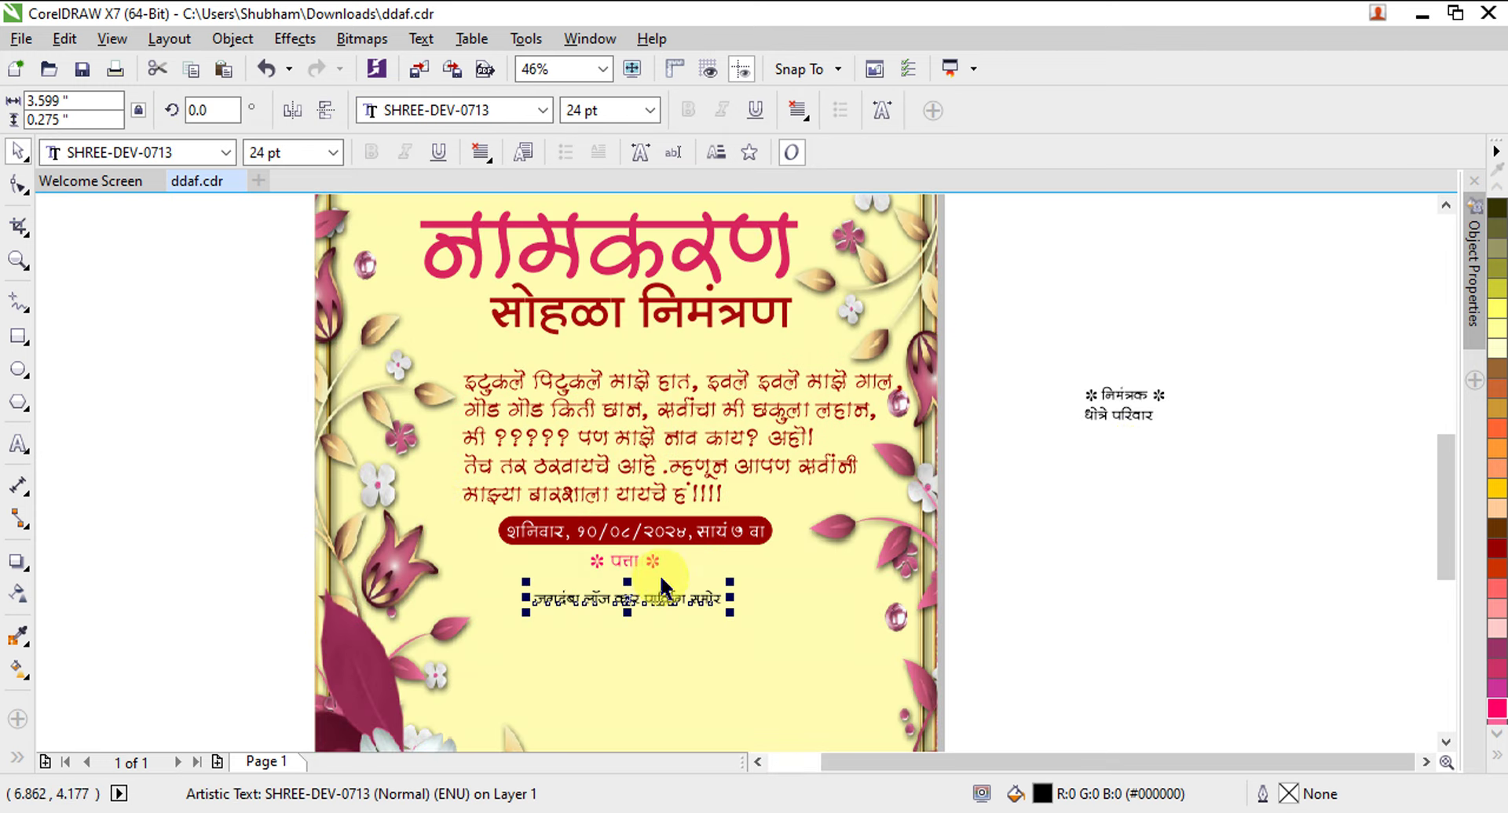
Set the पत्ता heading's font size to 50 pt.
scroll(832, 639, up, 3)
drag(856, 499, 857, 522)
click(590, 111)
key(Return)
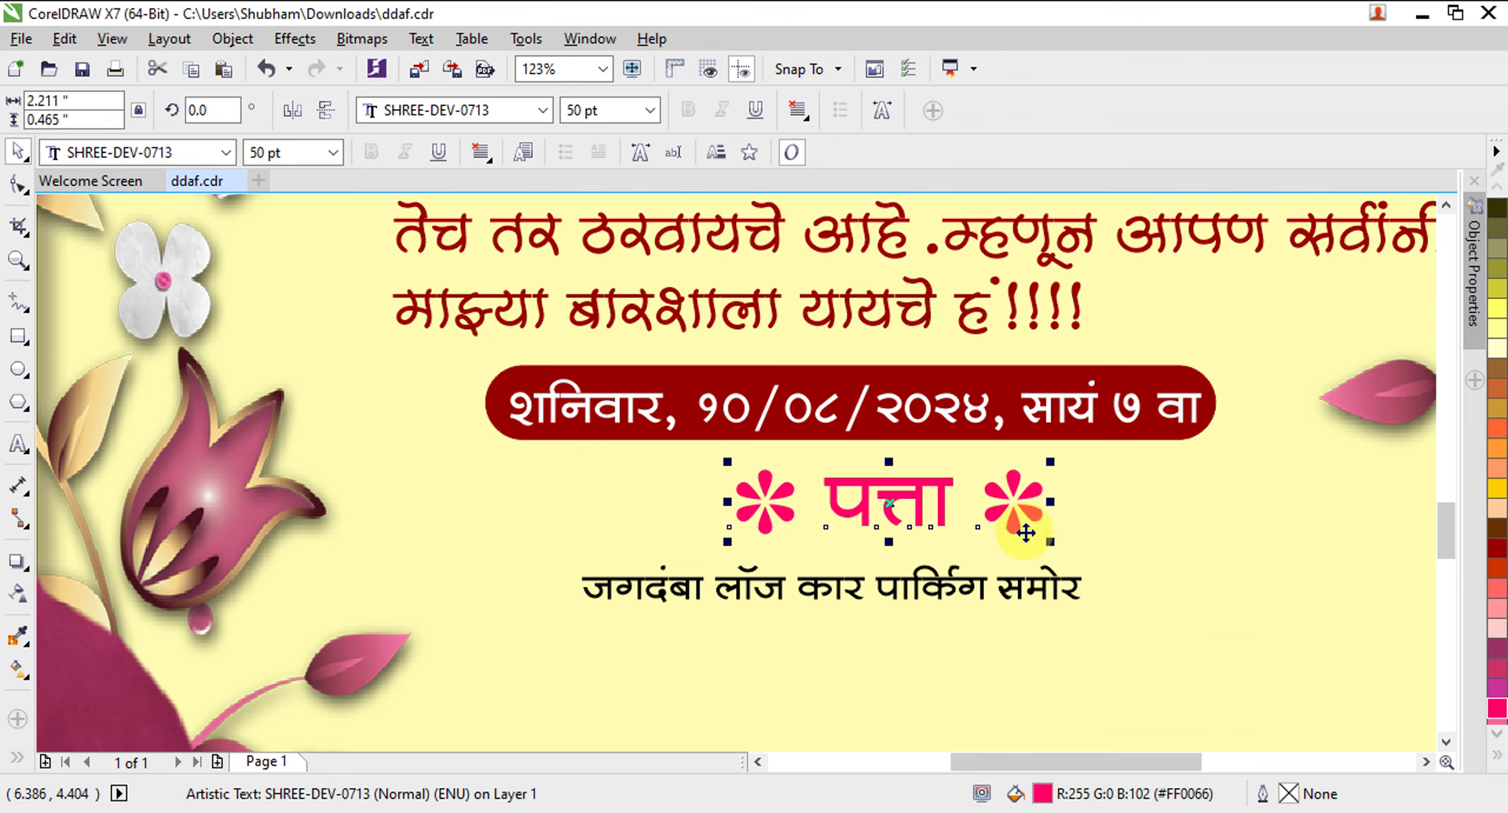
Centre the enlarged पत्ता heading horizontally on the page and nudge it slightly down from the date bar.
click(900, 682)
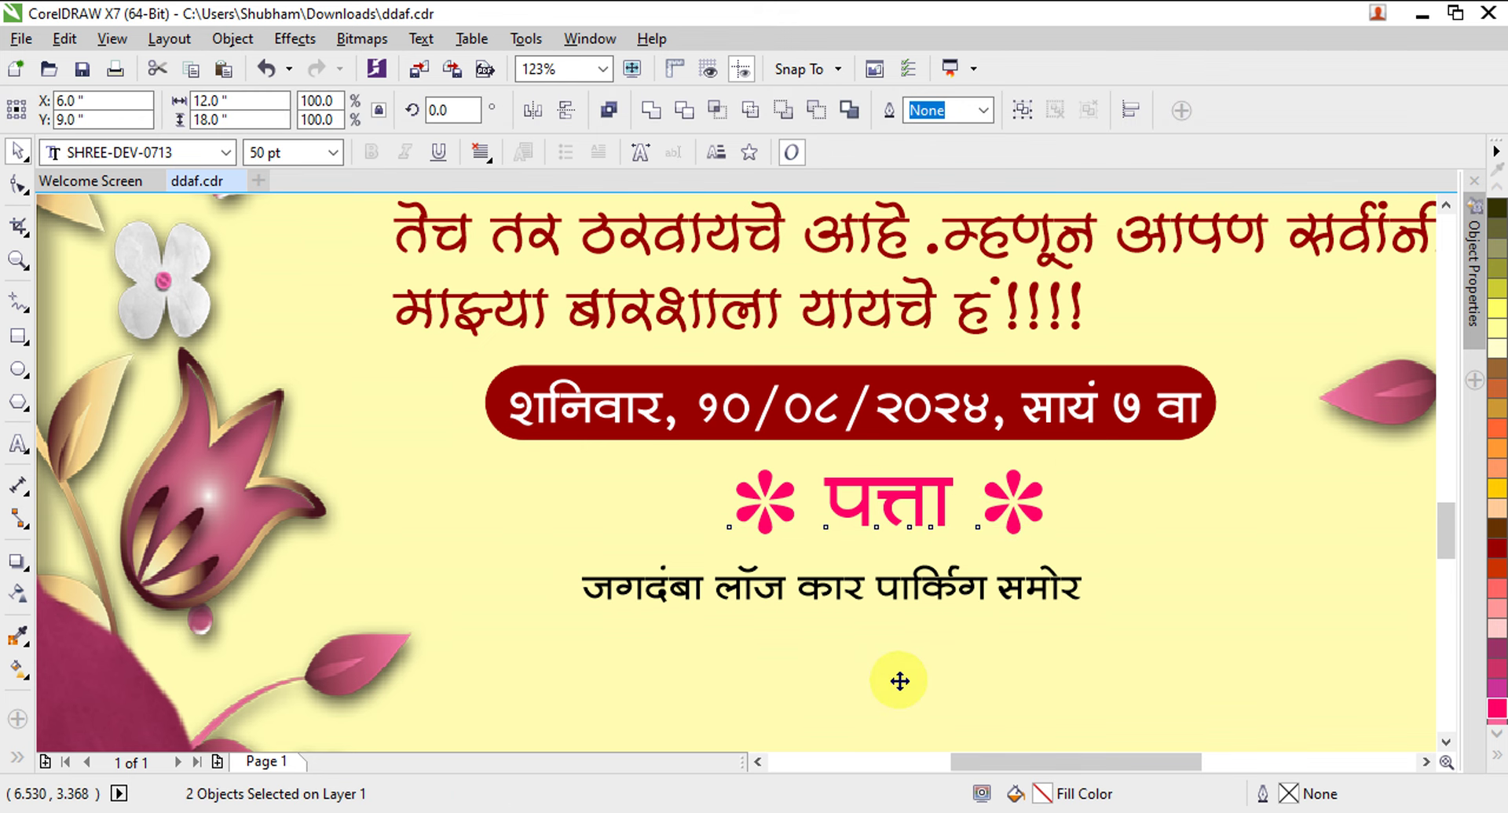
scroll(900, 681, down, 4)
key(z)
drag(549, 515, 1159, 714)
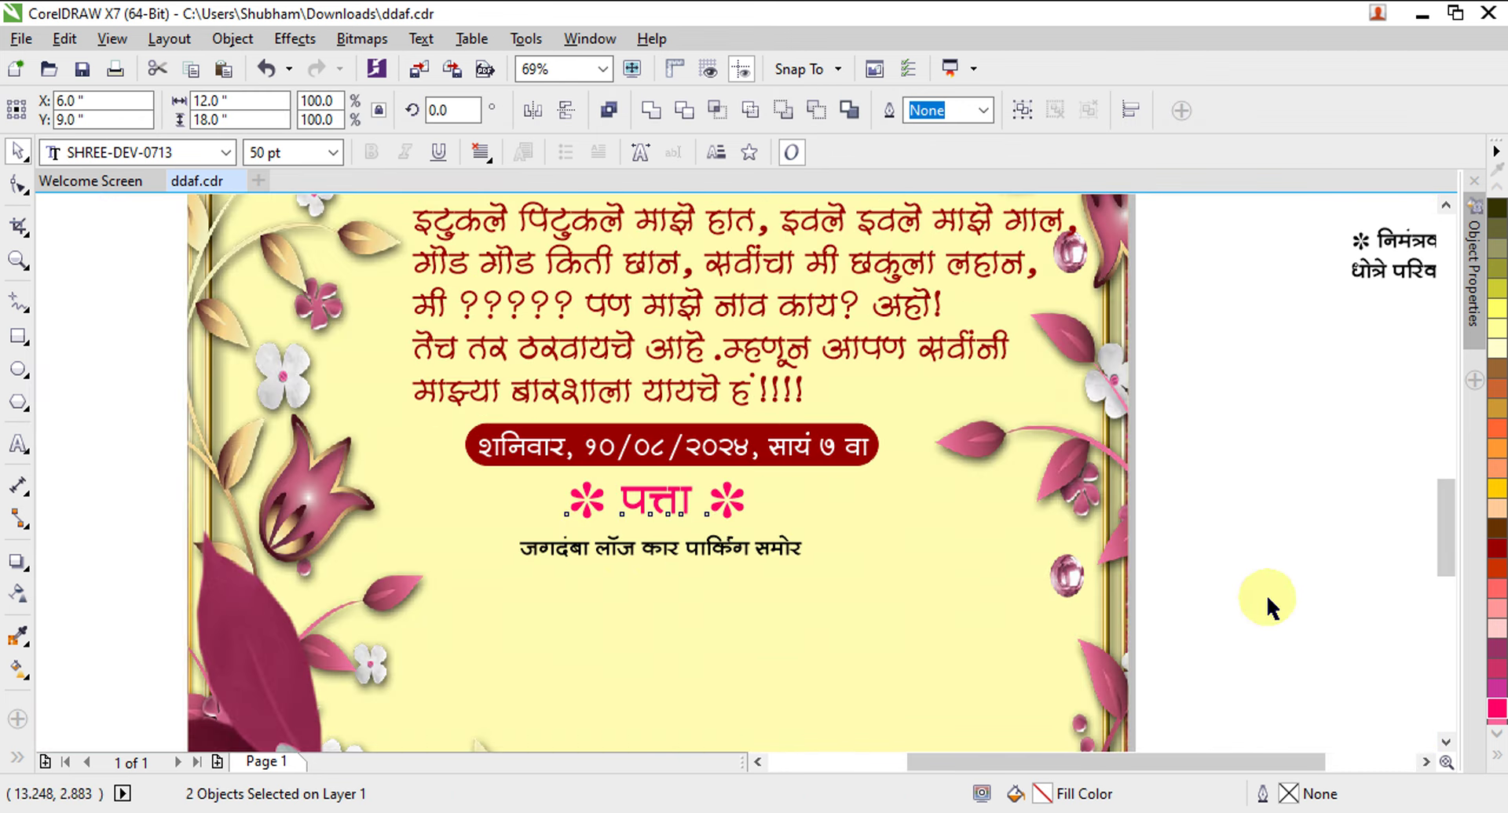
click(1246, 626)
drag(683, 486, 691, 504)
Set the venue address line's font size to 30 pt.
click(693, 554)
click(597, 110)
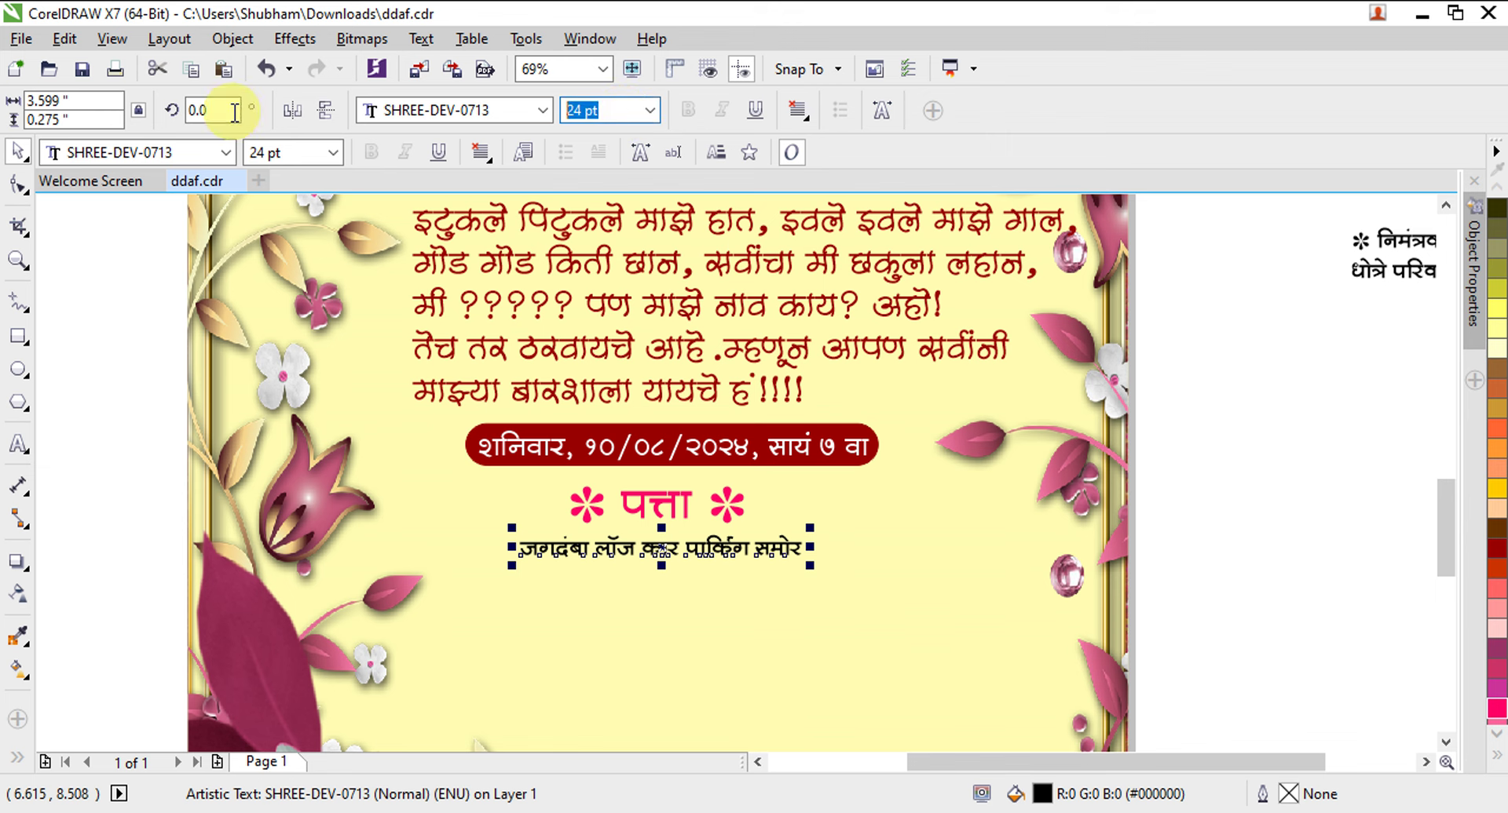
text(30)
key(Return)
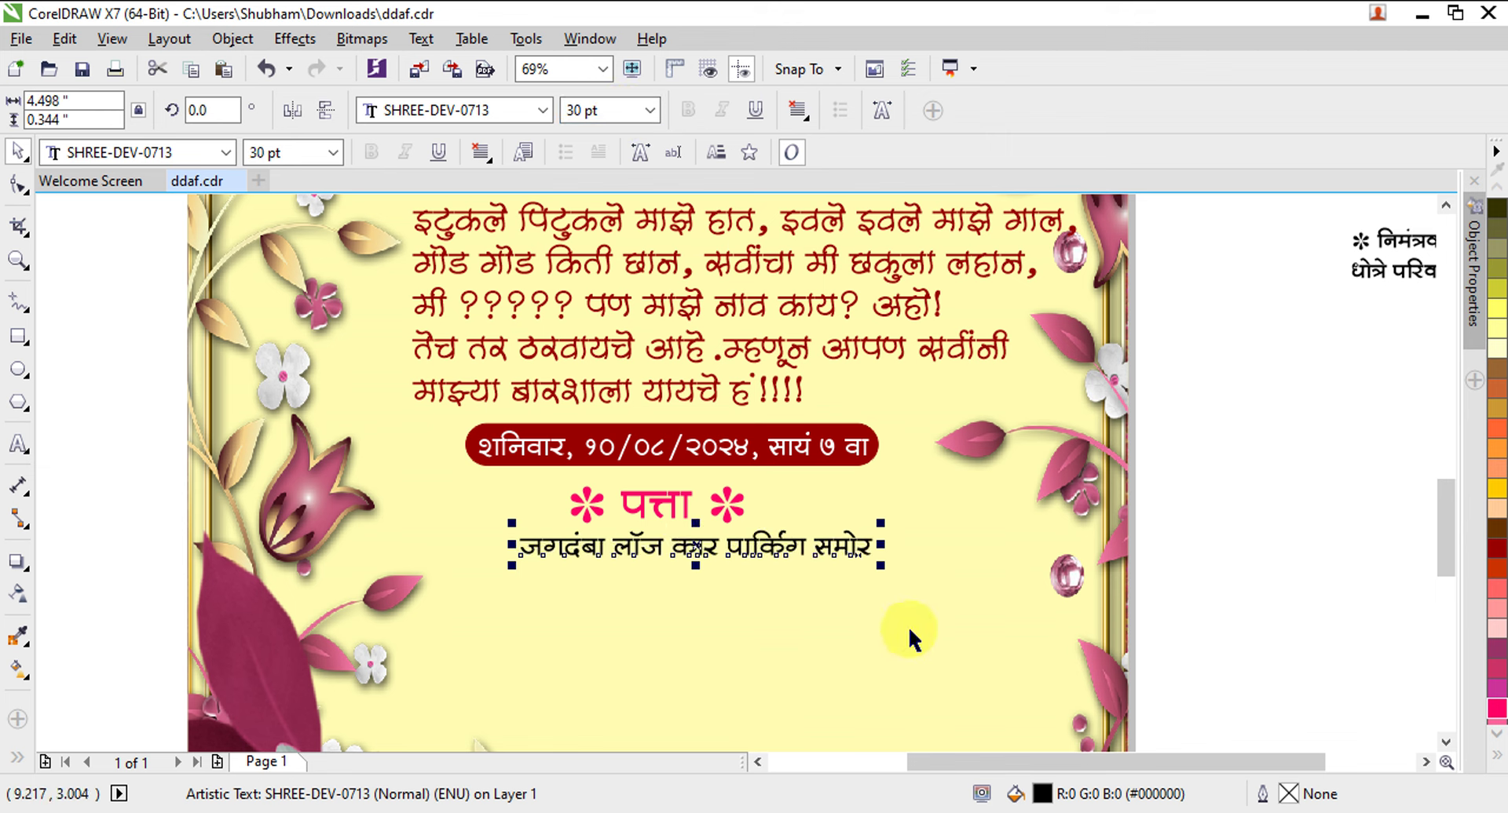
Centre the venue address line horizontally on the page and move it slightly down below the पत्ता heading.
click(962, 610)
key(c)
click(1329, 676)
key(F2)
drag(218, 396, 1185, 700)
drag(869, 417, 864, 428)
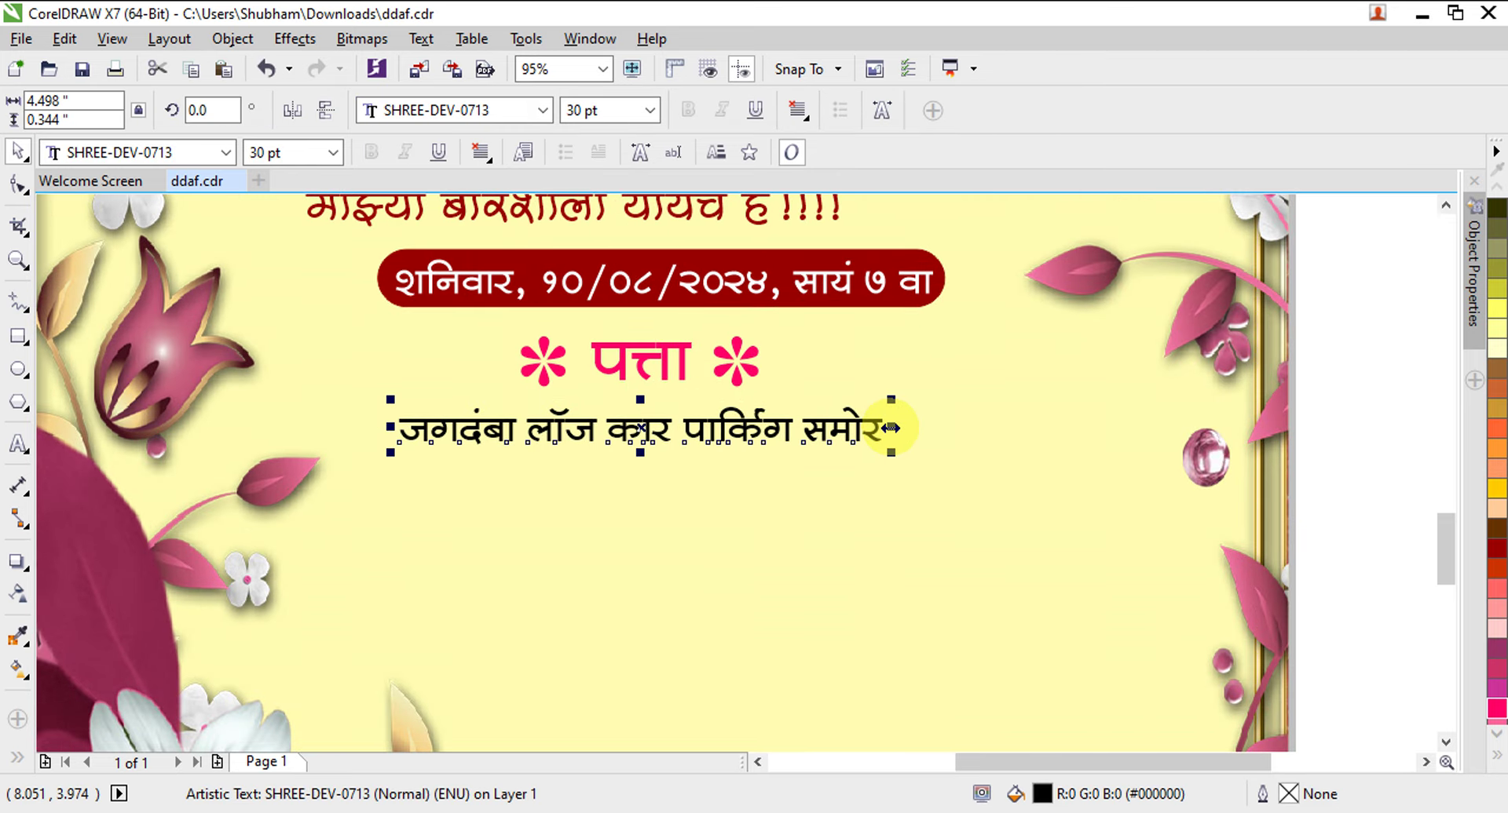
Duplicate the dark red date bar straight down over the venue address line and centre the copy on the page.
click(889, 289)
drag(900, 369, 902, 451)
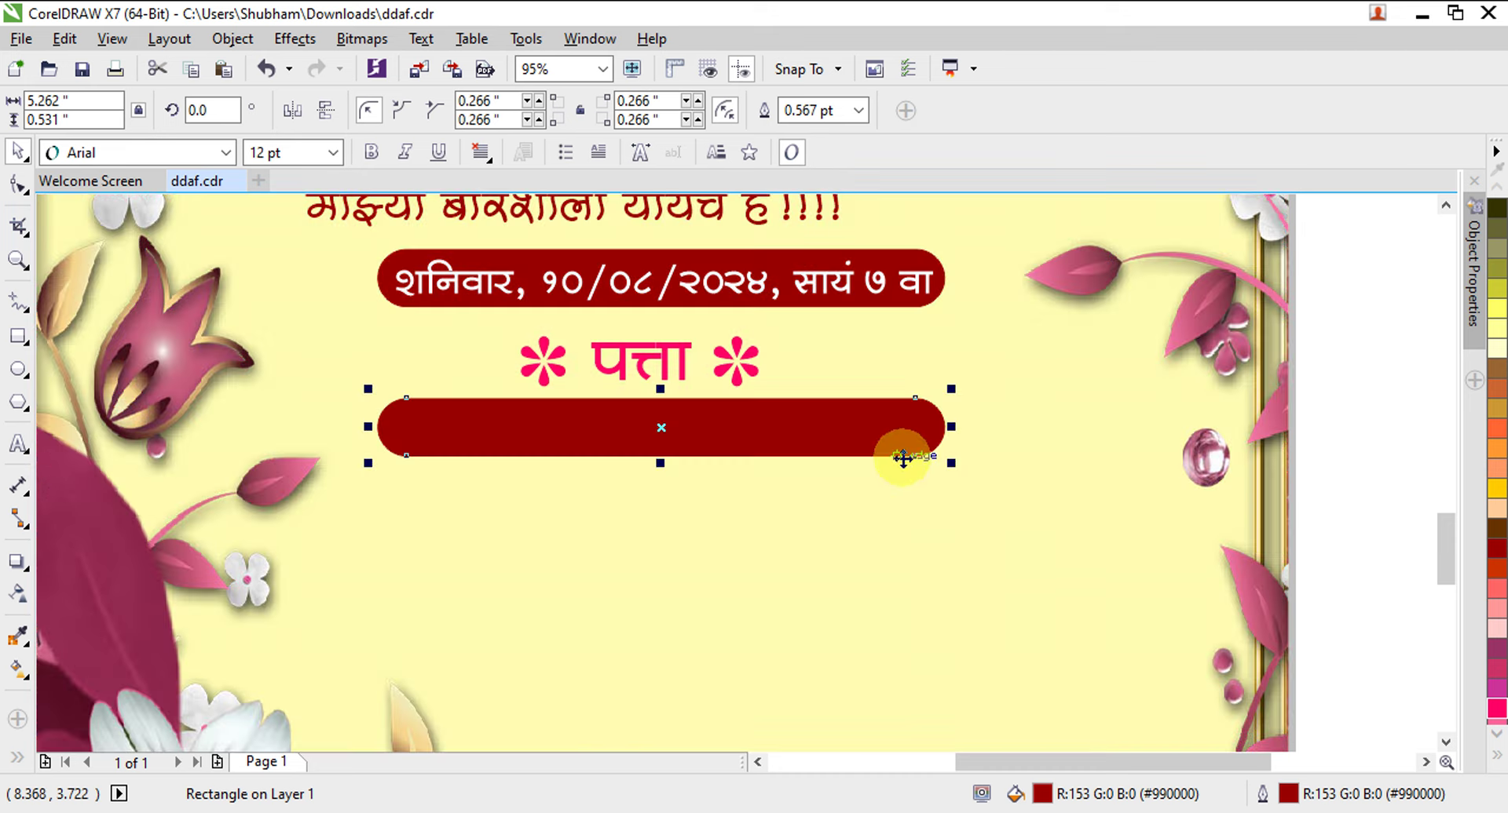
click(946, 598)
Send the copied bar behind the venue address line and fill the address text with pale yellow.
click(819, 439)
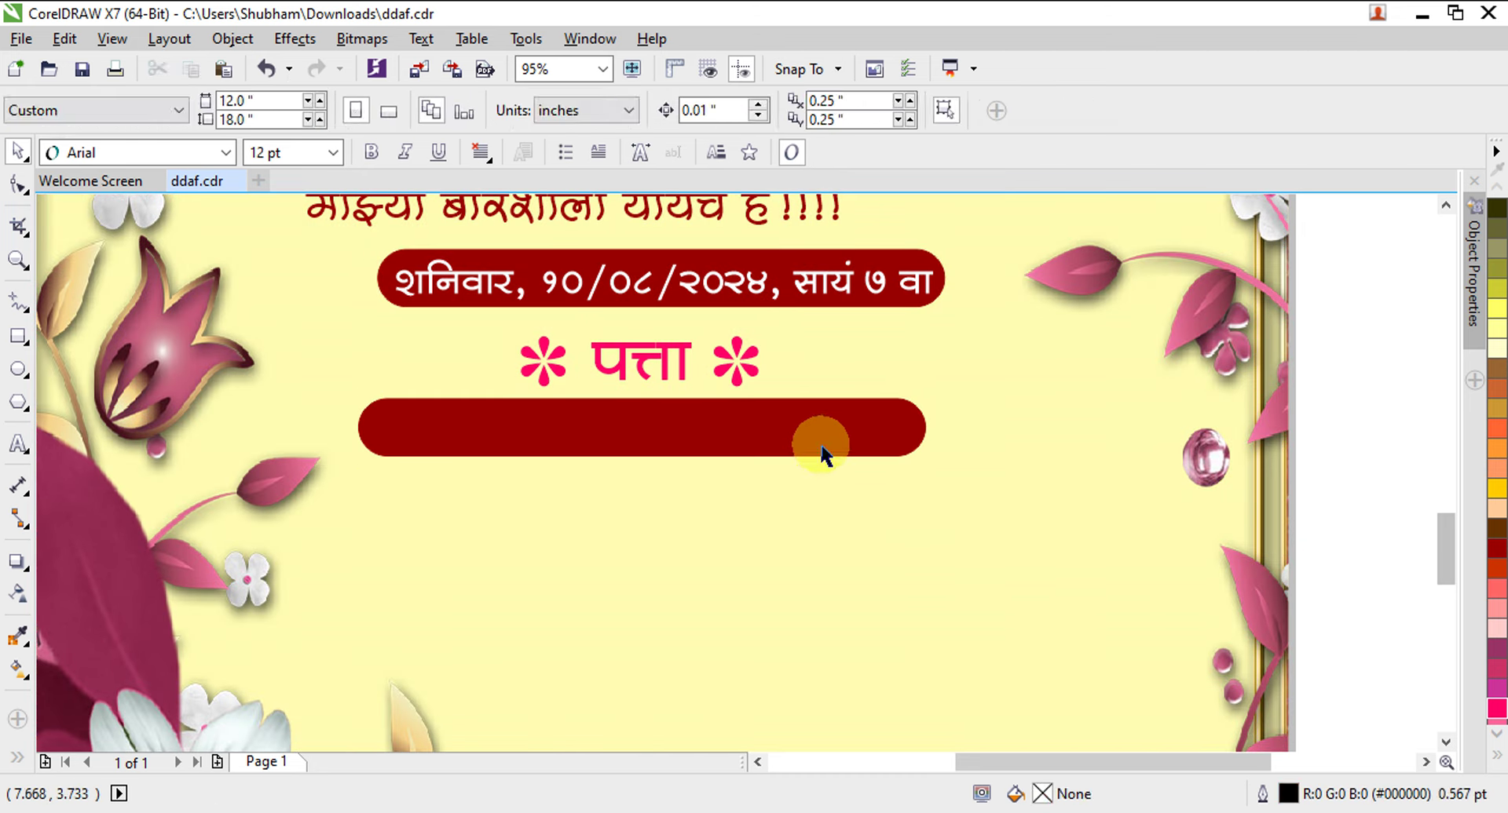
key(ctrl+Page_Down)
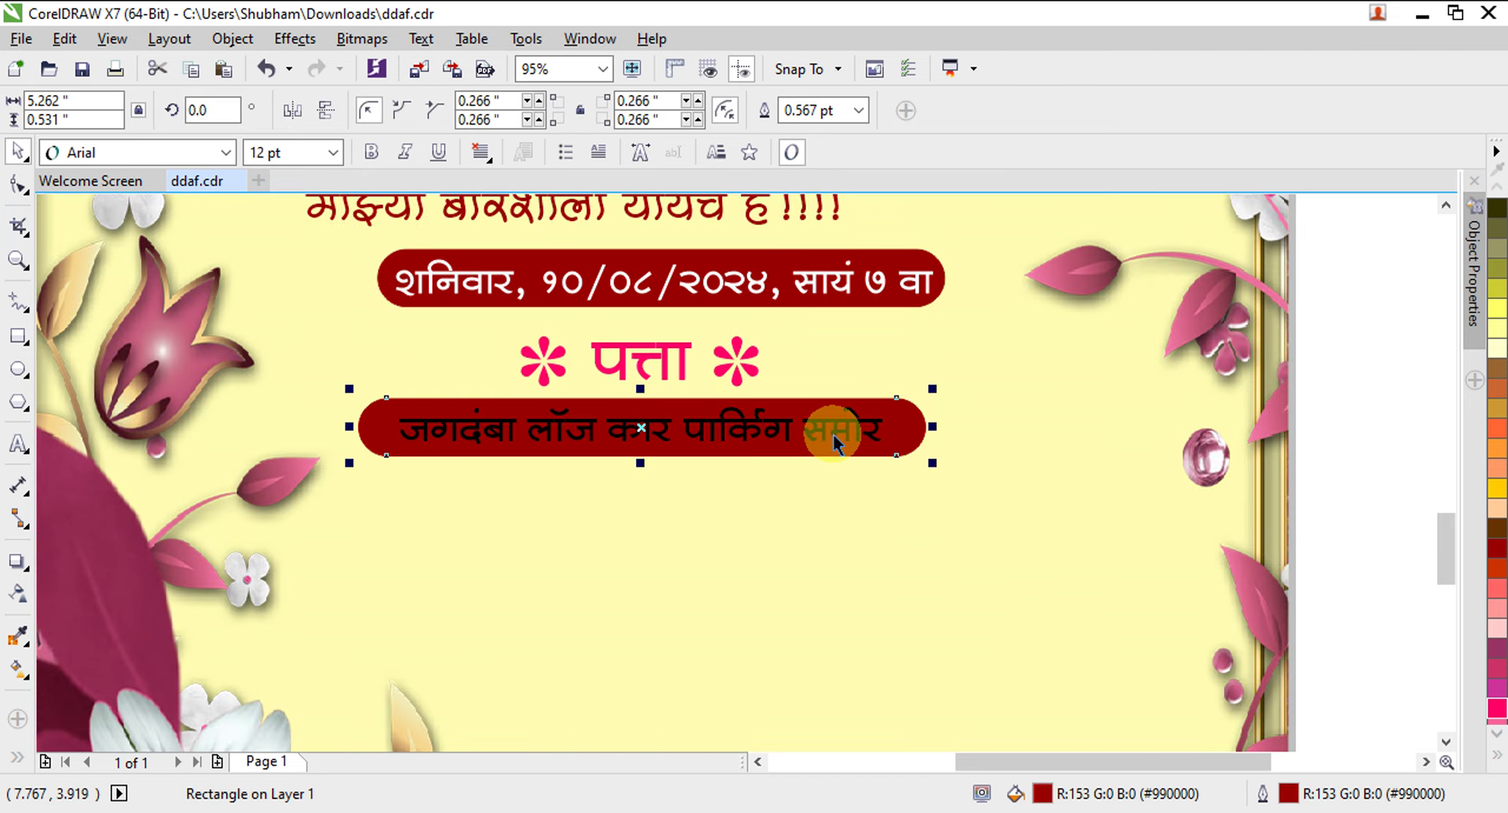
click(832, 435)
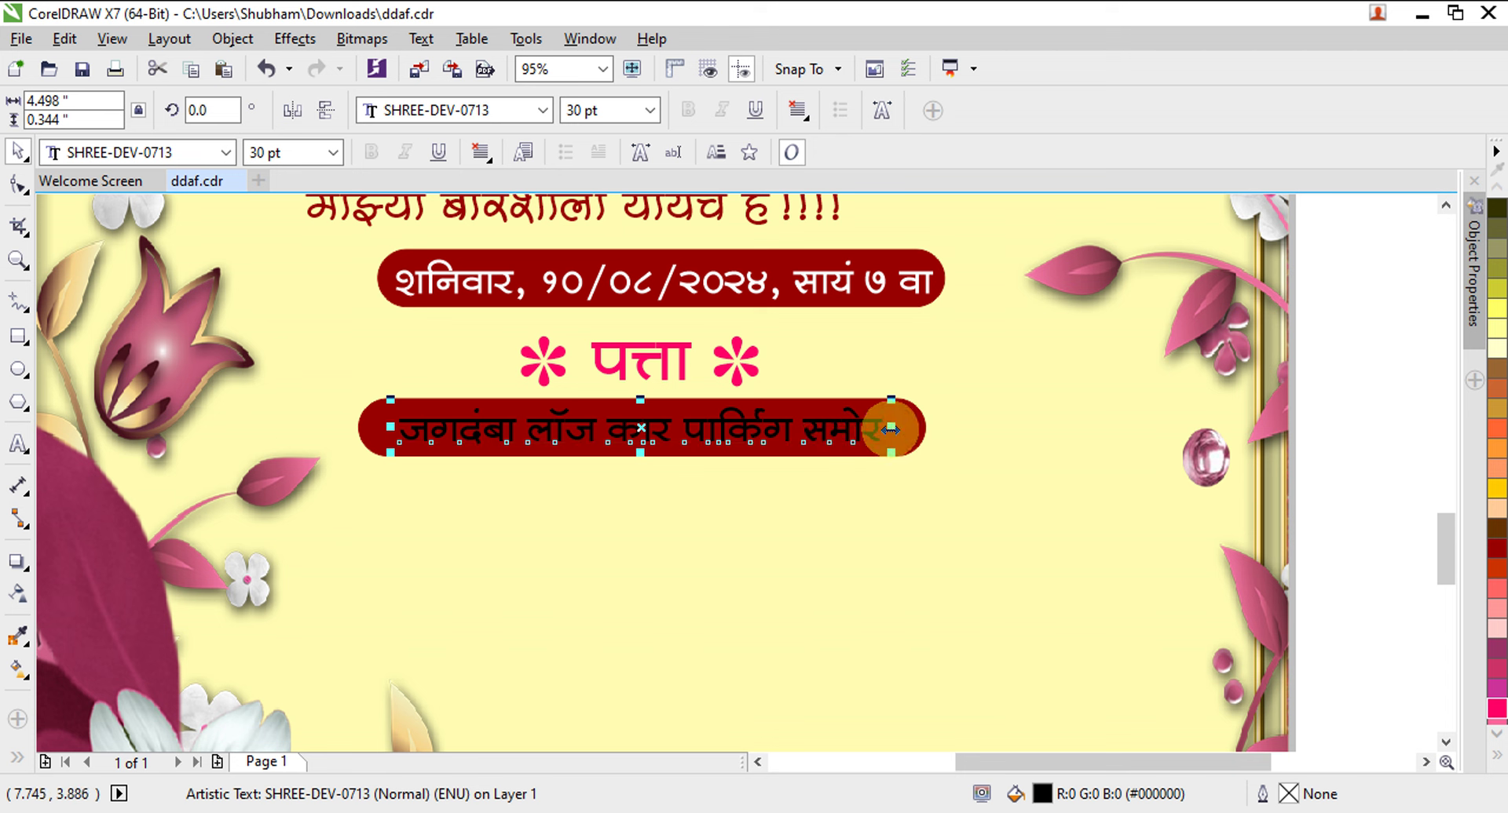
click(1496, 347)
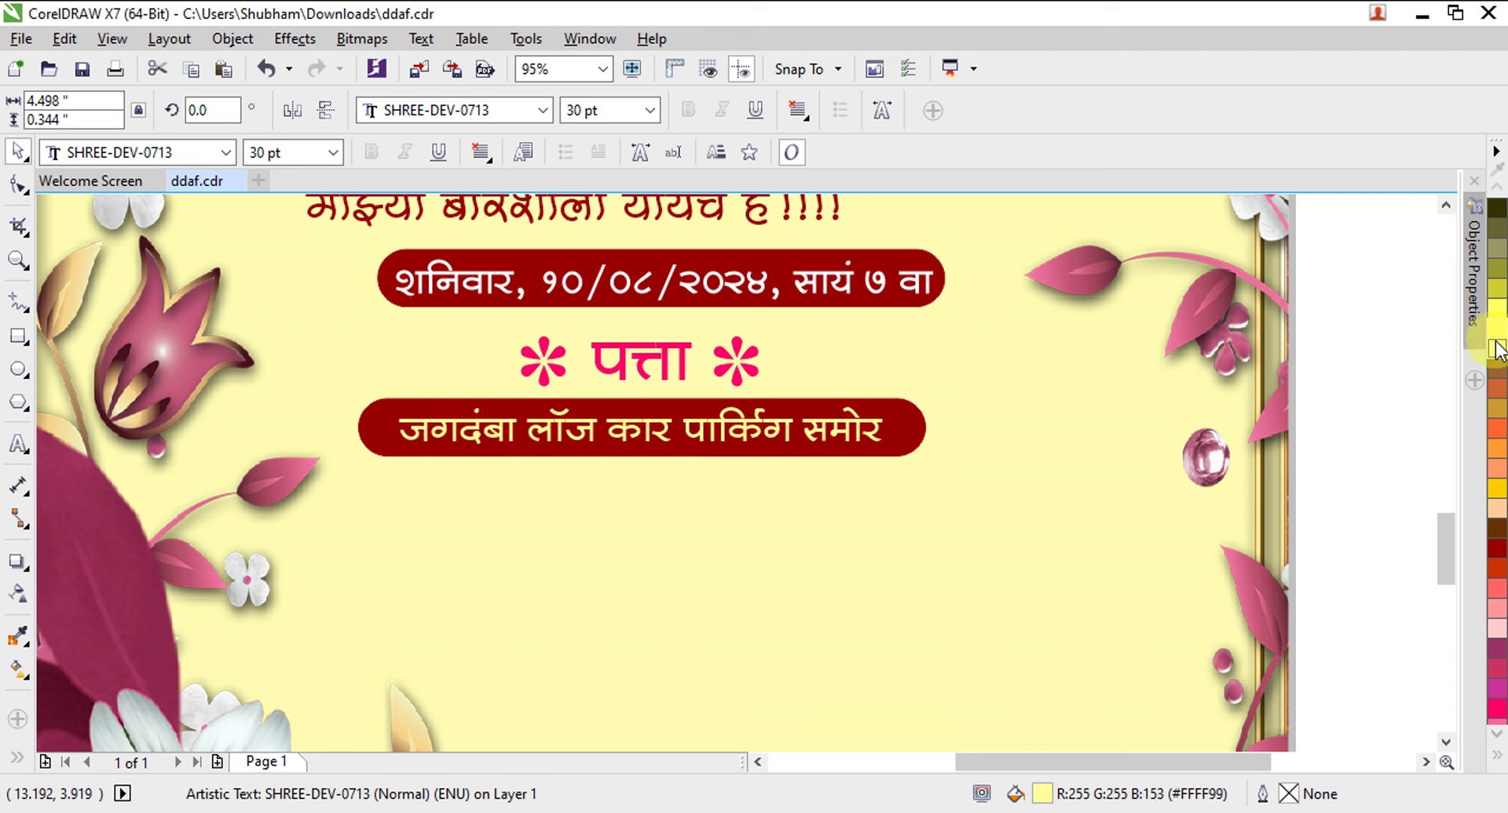
click(1392, 508)
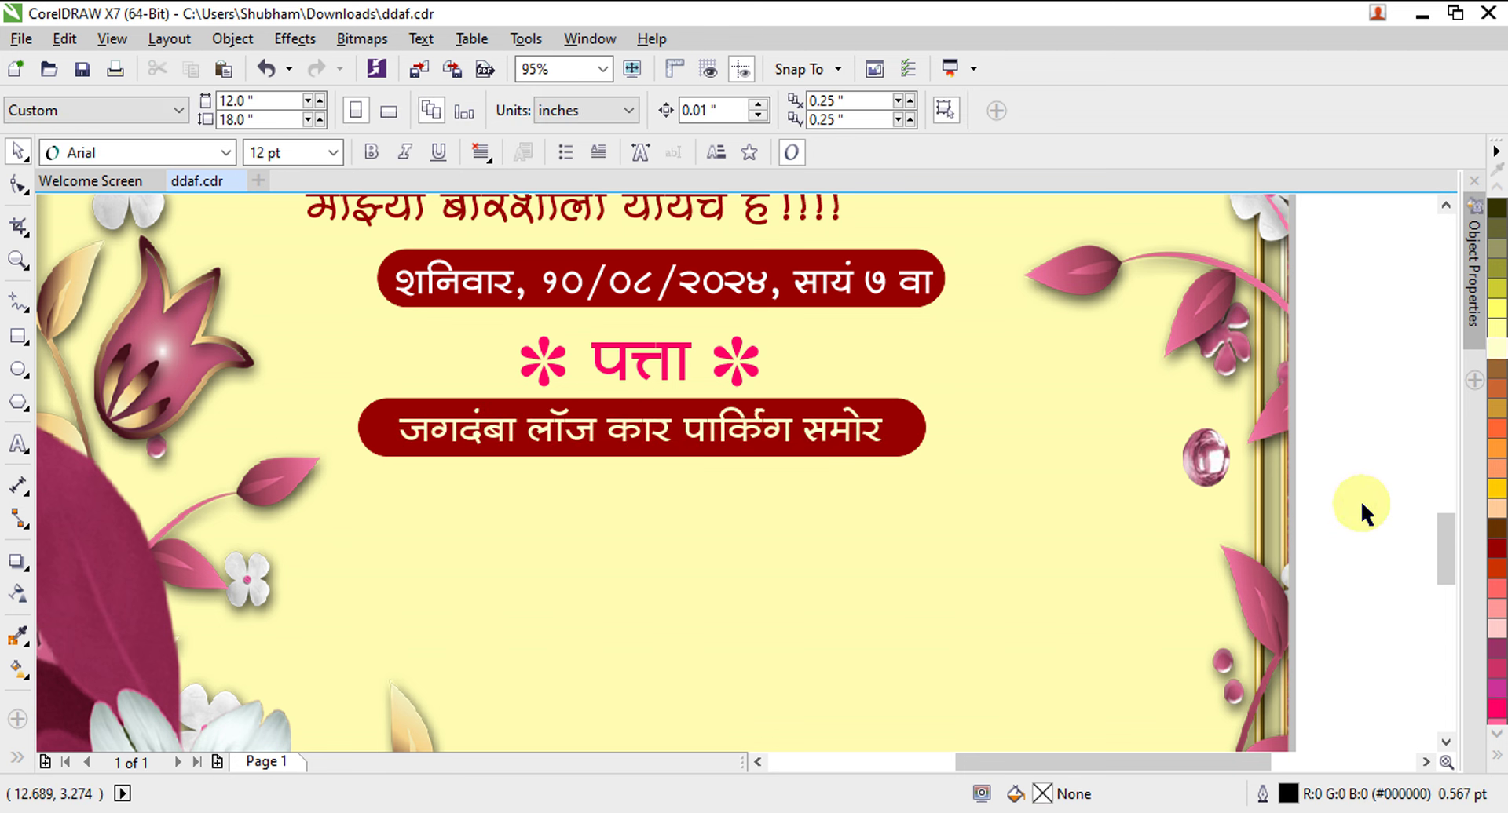